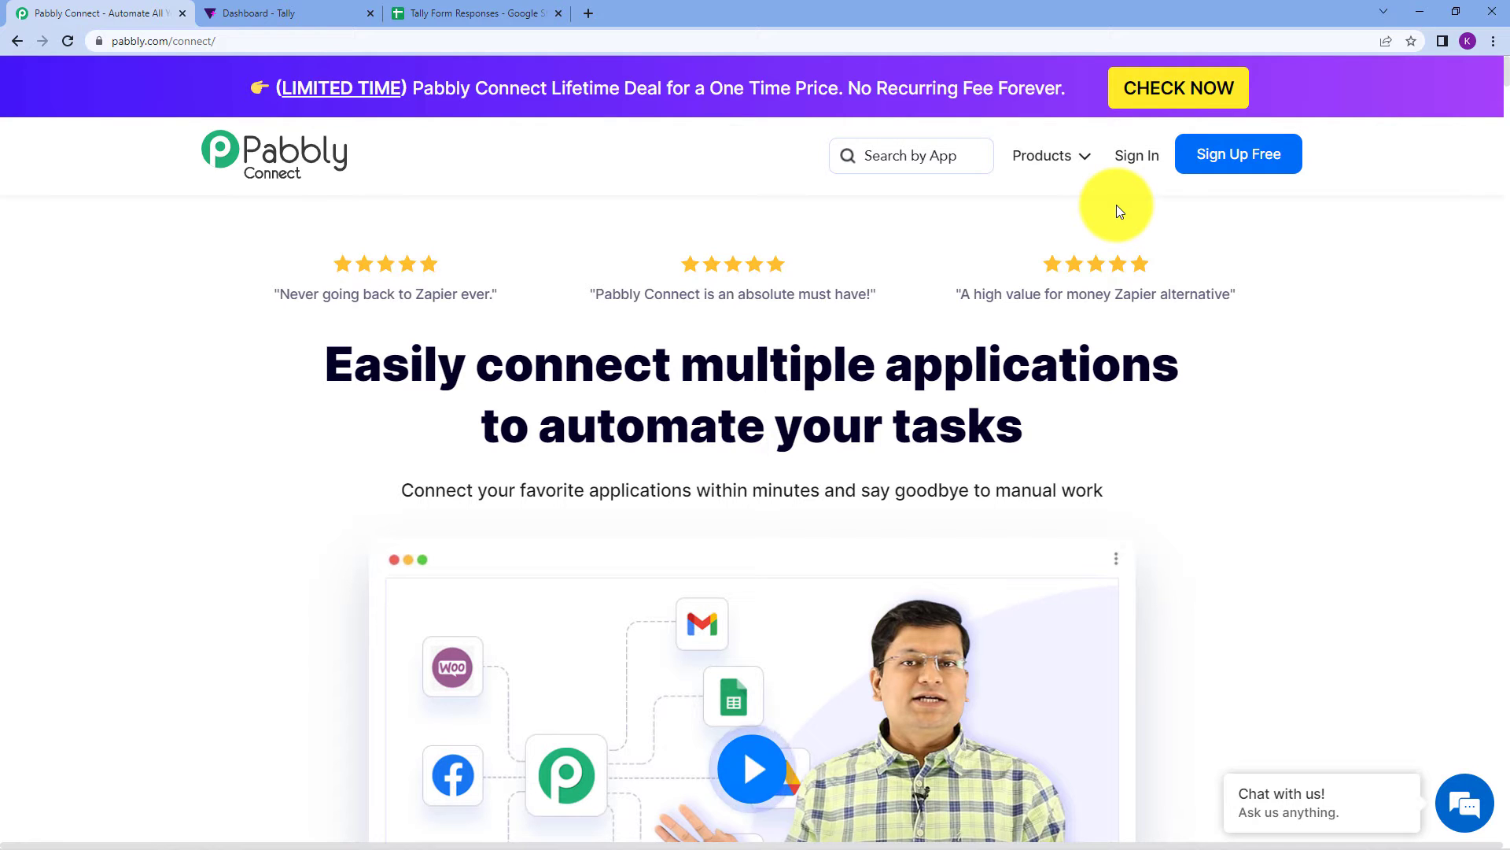
Sign in to the Pabbly account and open the Pabbly Connect app.
click(1152, 169)
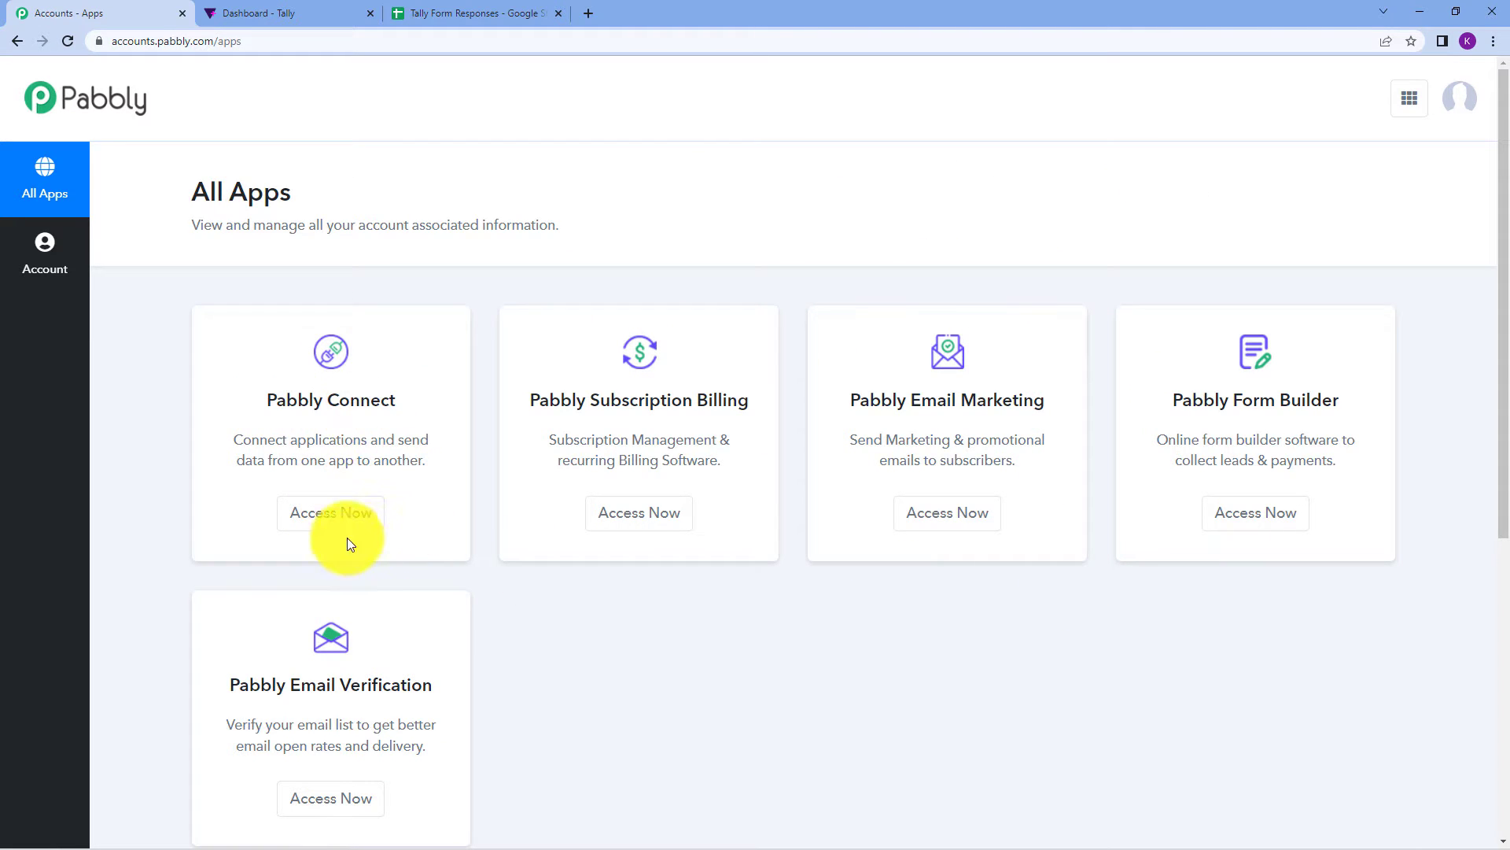
click(339, 513)
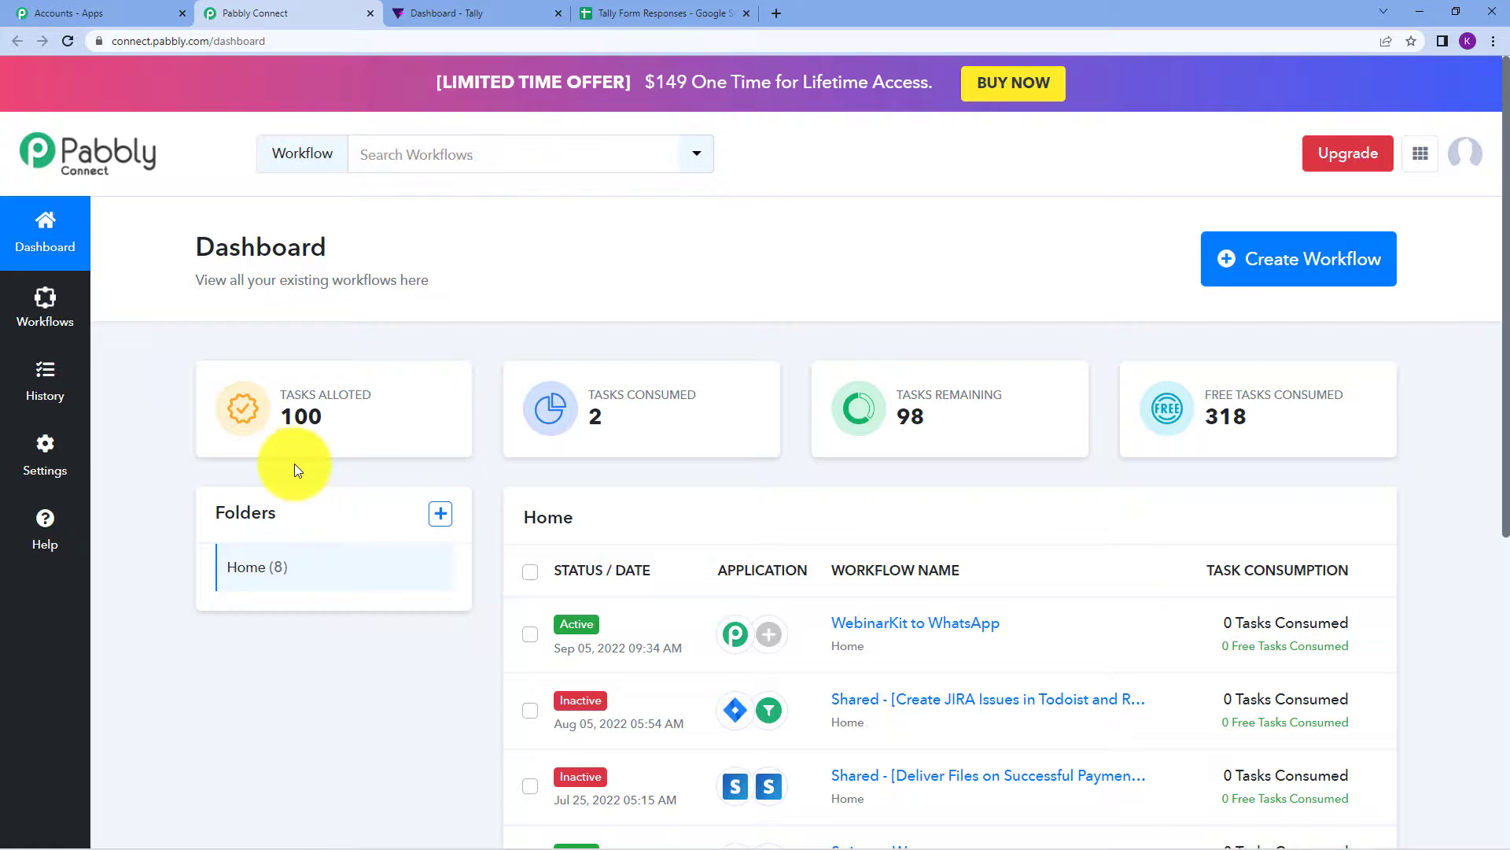
drag(177, 249, 374, 269)
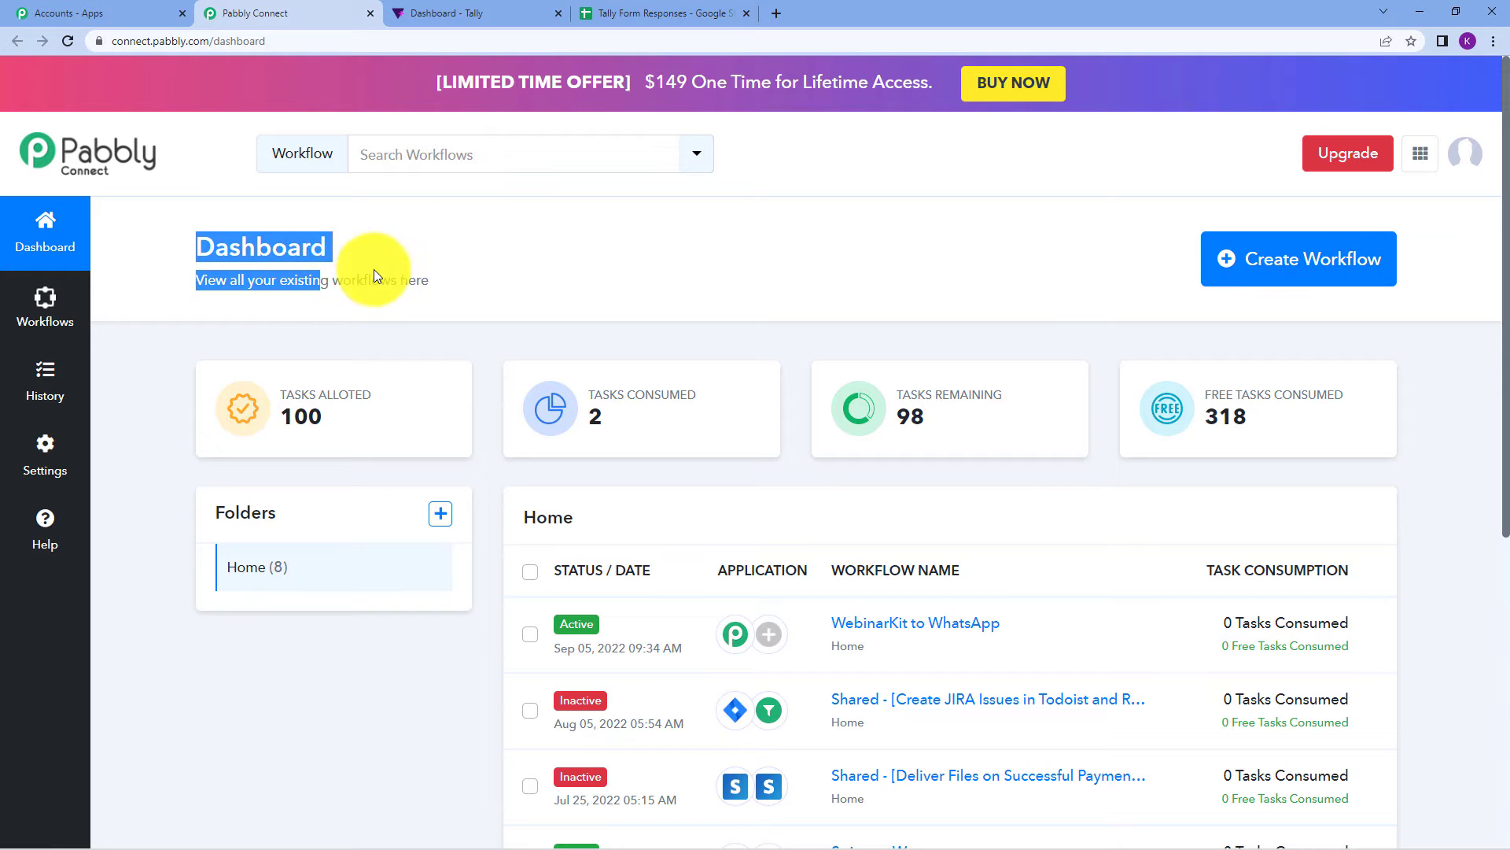
click(375, 269)
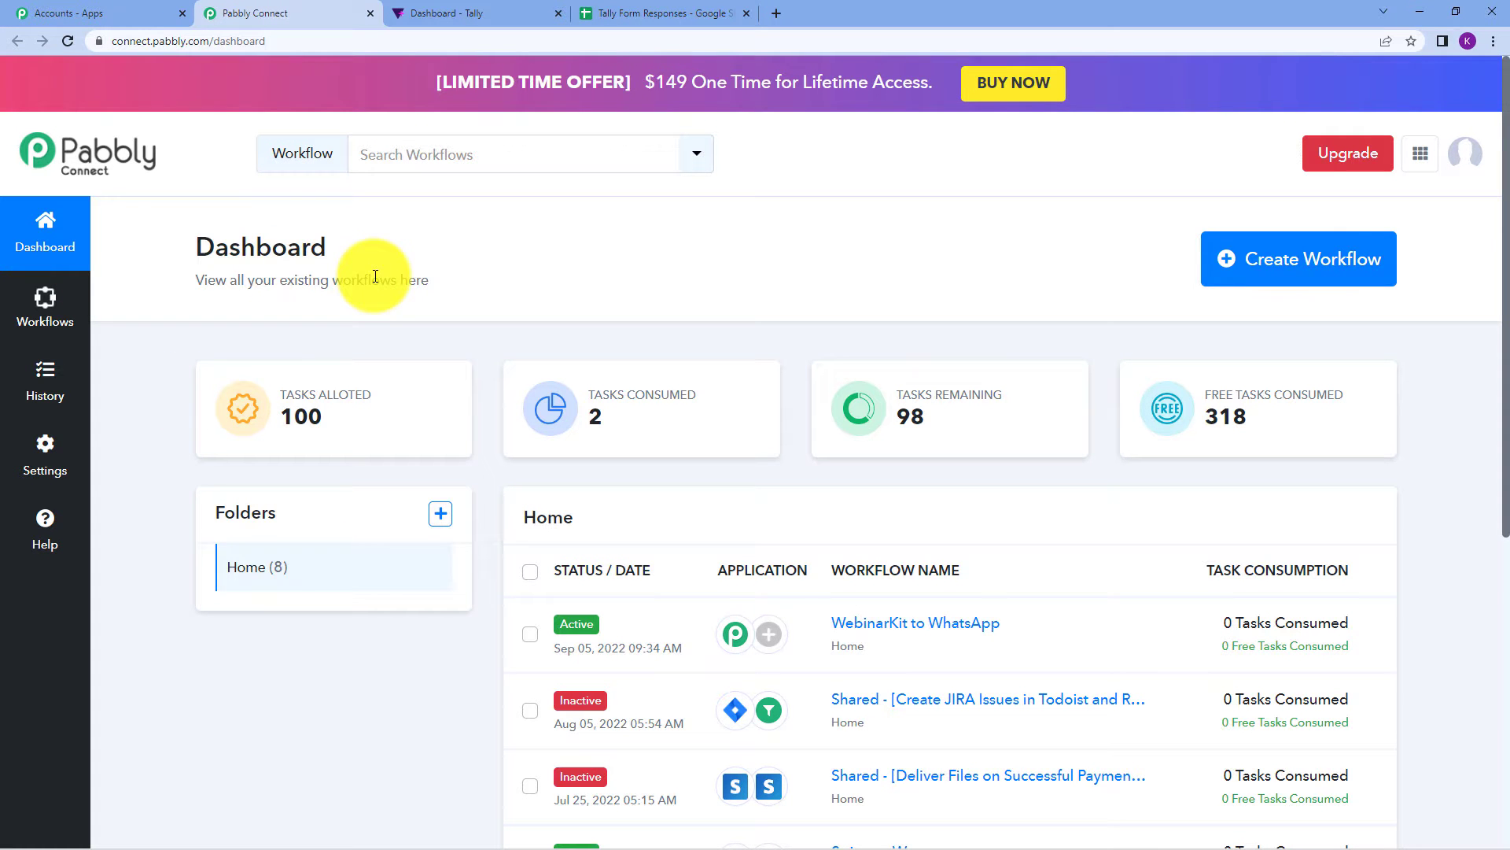
Create a new workflow named 'Tally Forms to Google Sheets', capitalising its first letter.
click(1251, 269)
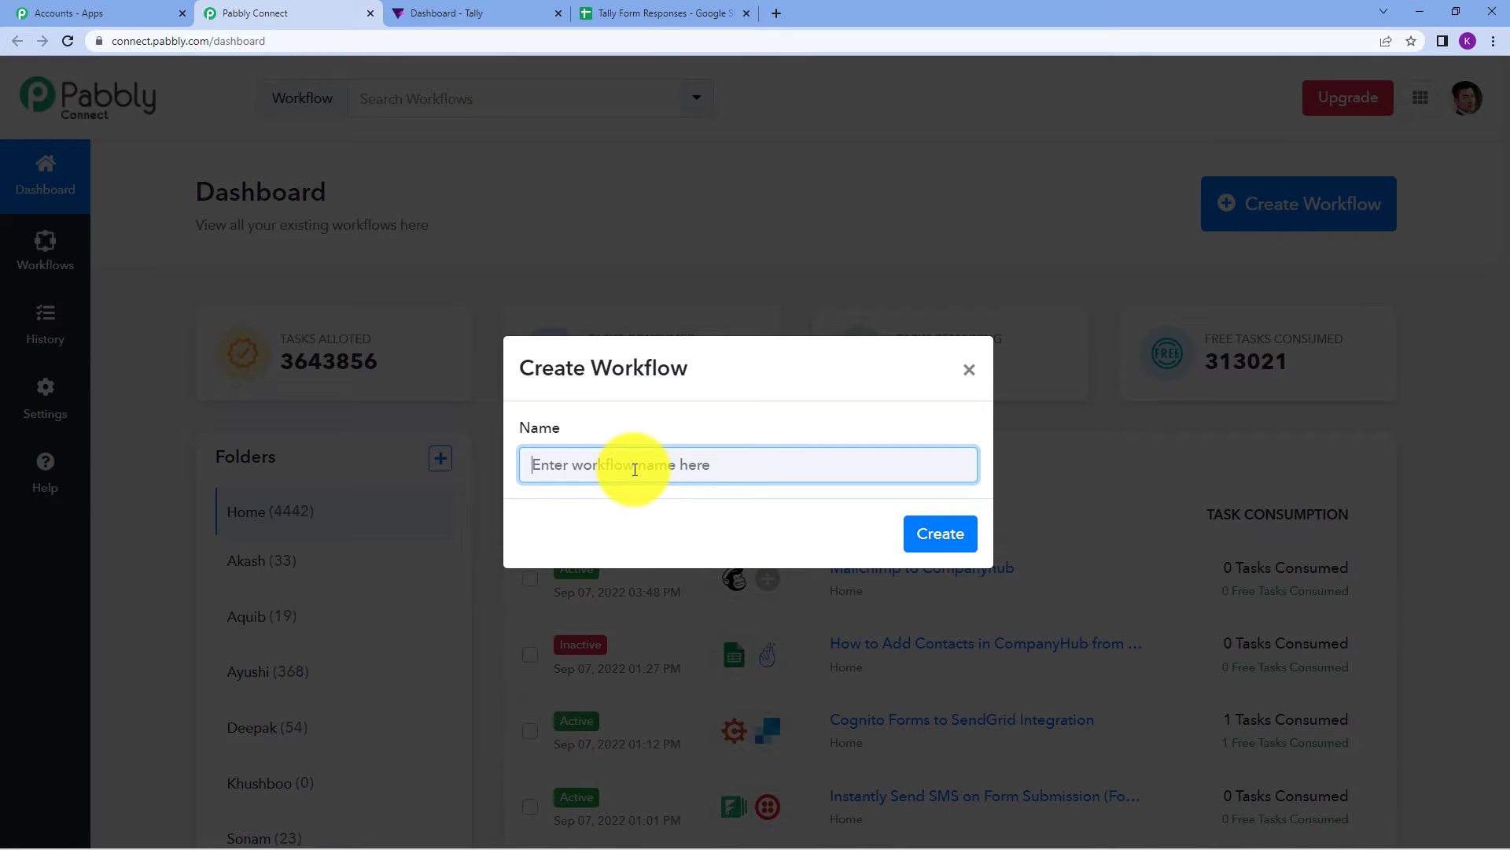
text(tally Forms to Google Sheets)
click(532, 456)
key(BackSpace)
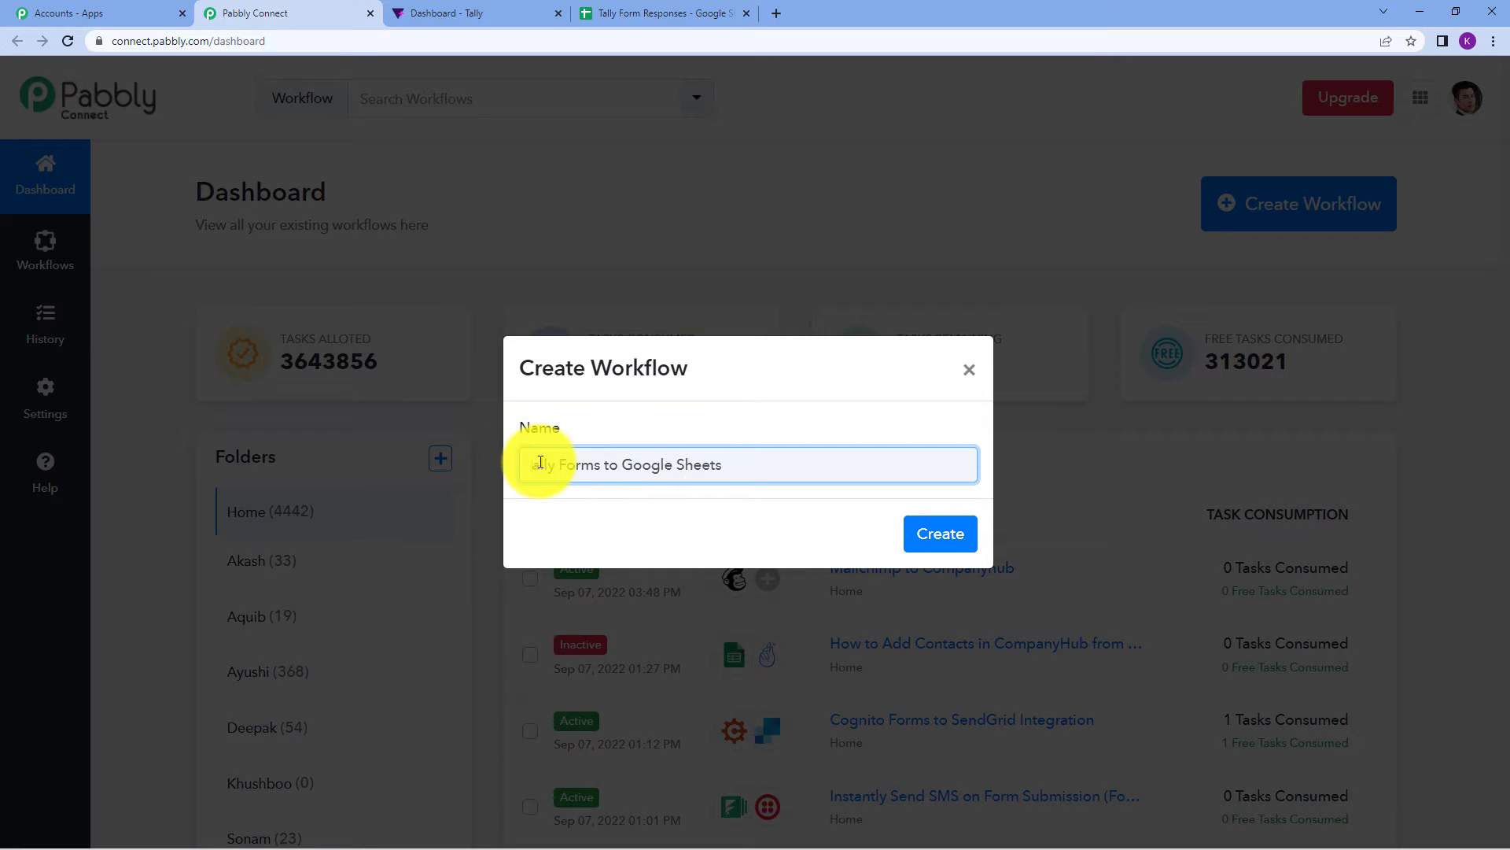
text(T)
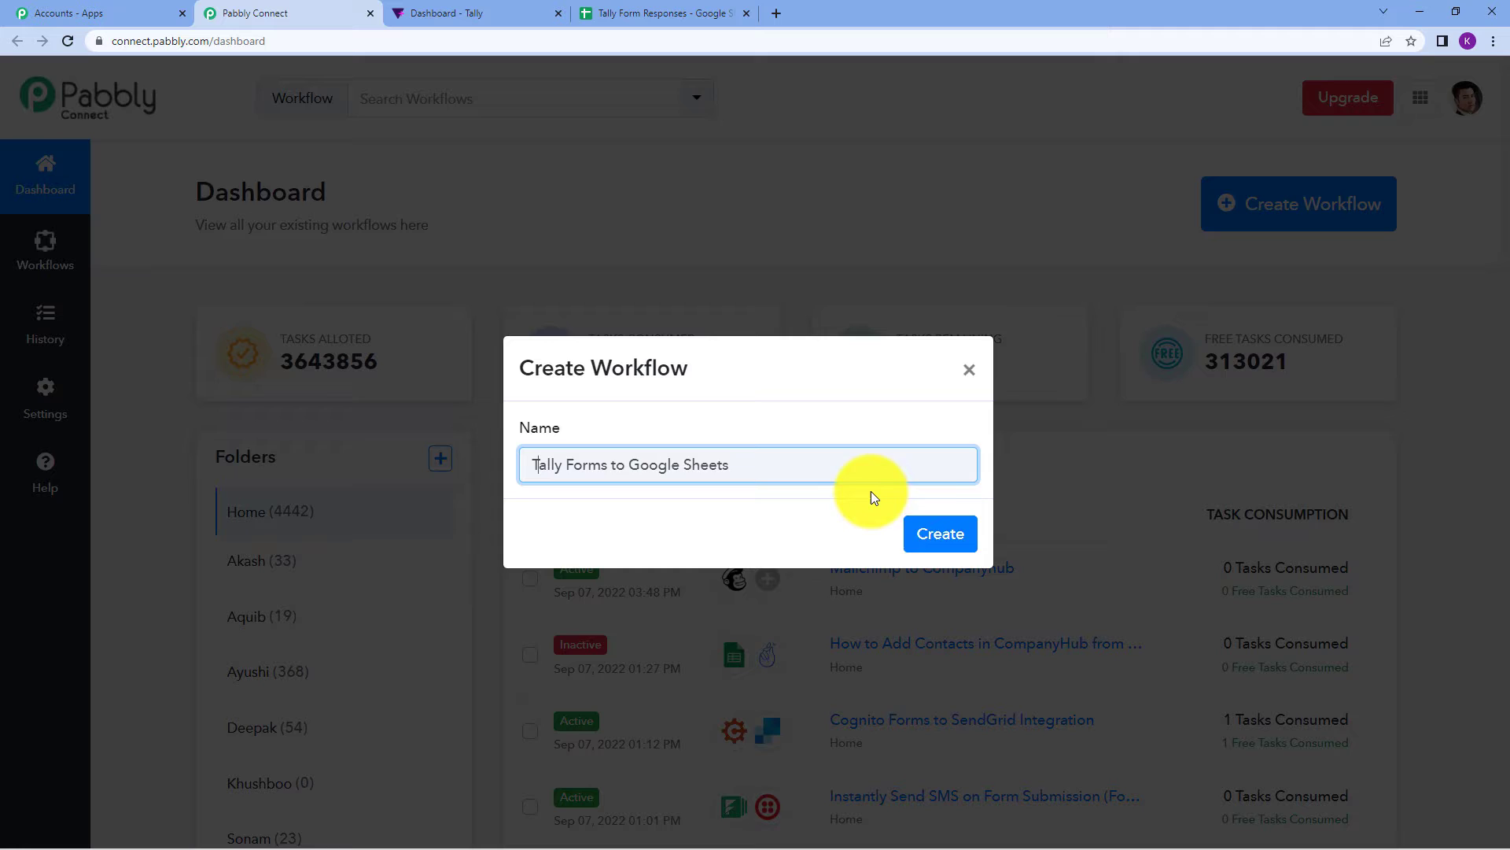
click(928, 538)
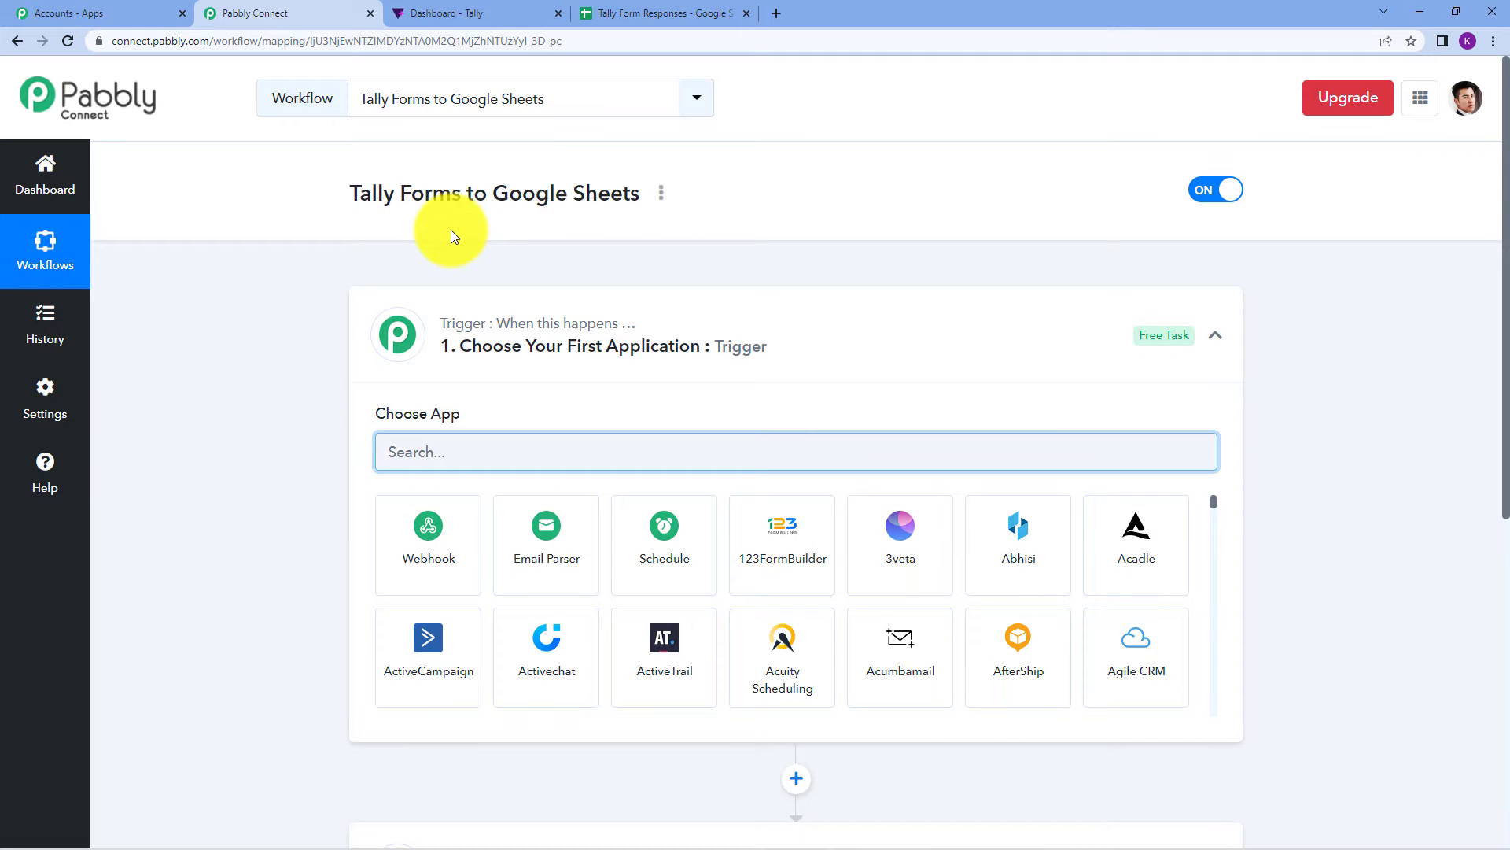
click(529, 314)
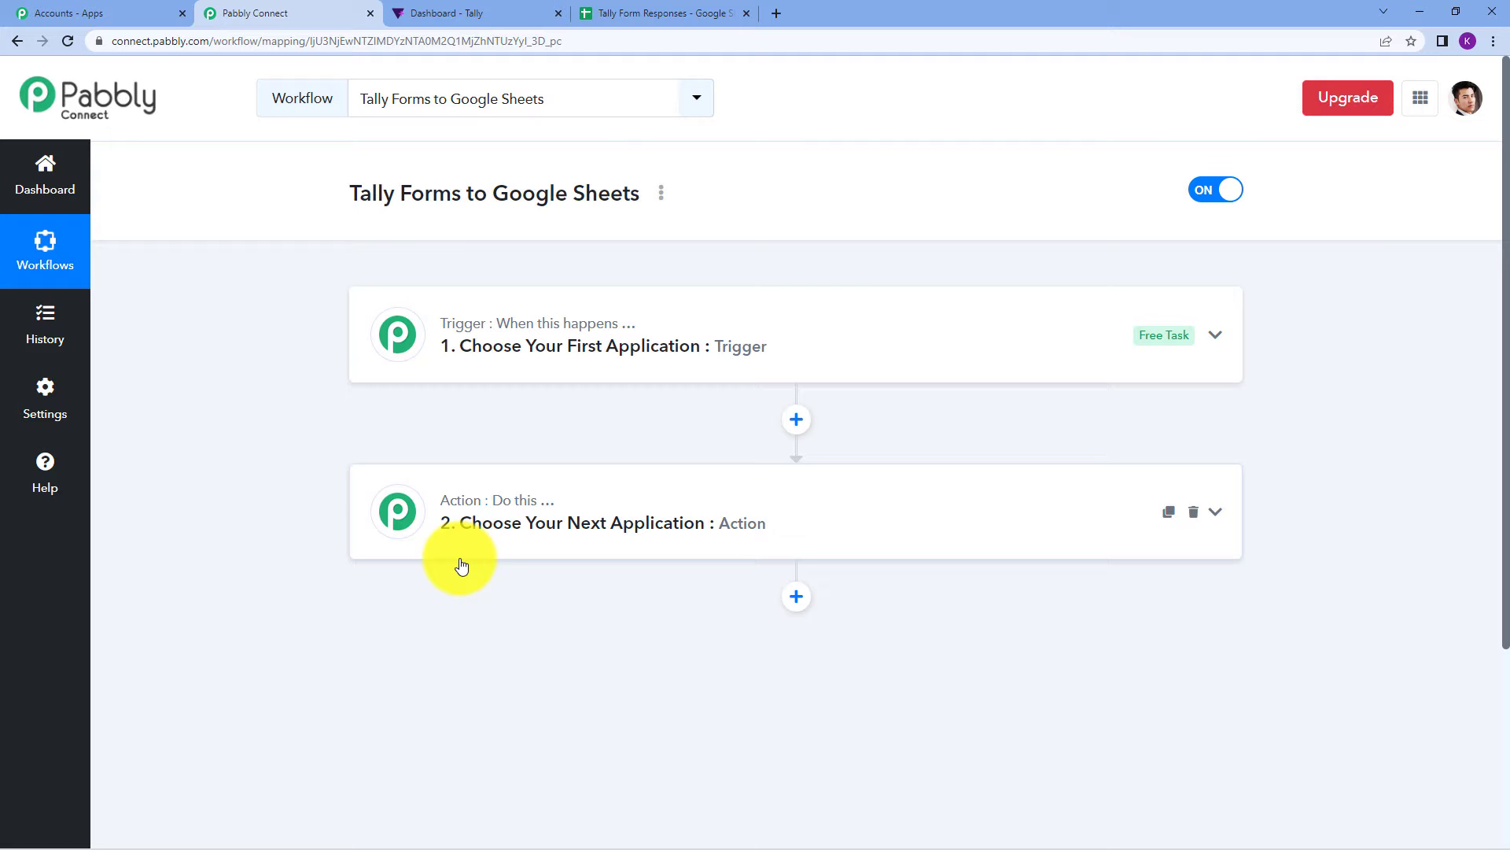
click(460, 349)
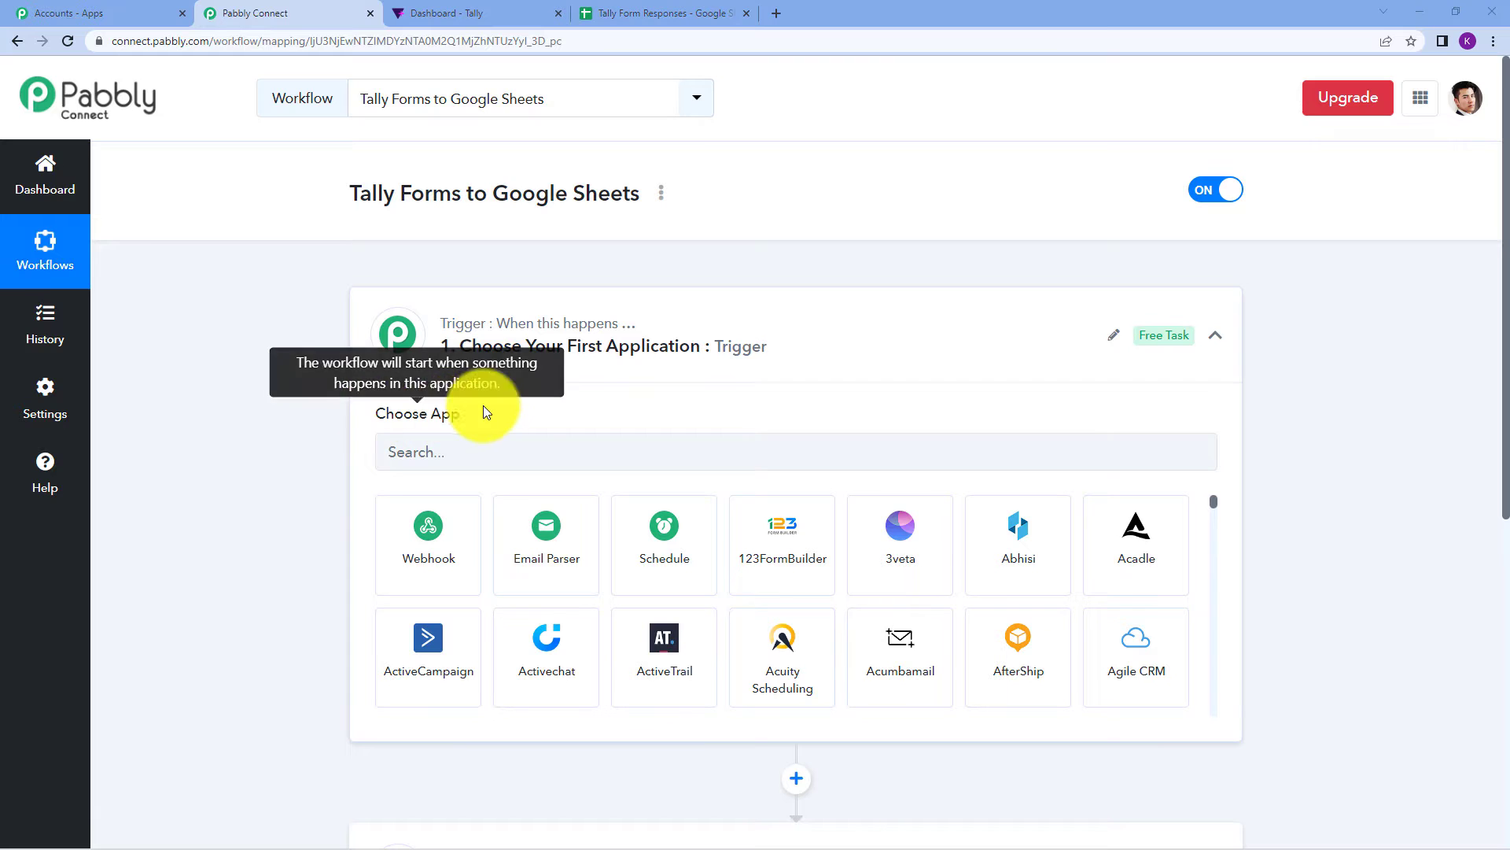
scroll(494, 404, down, 3)
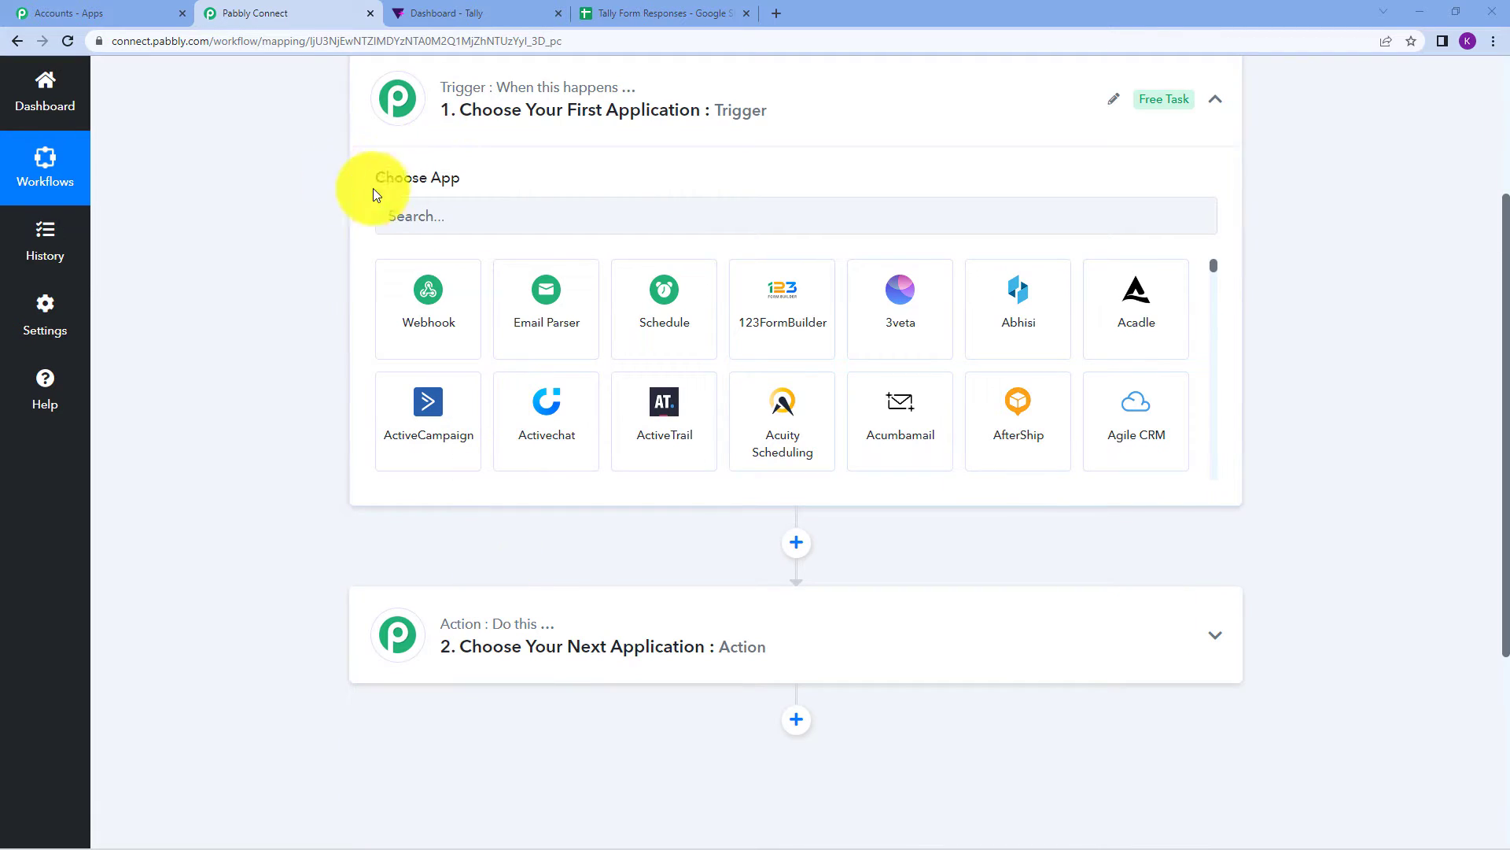
scroll(525, 176, up, 3)
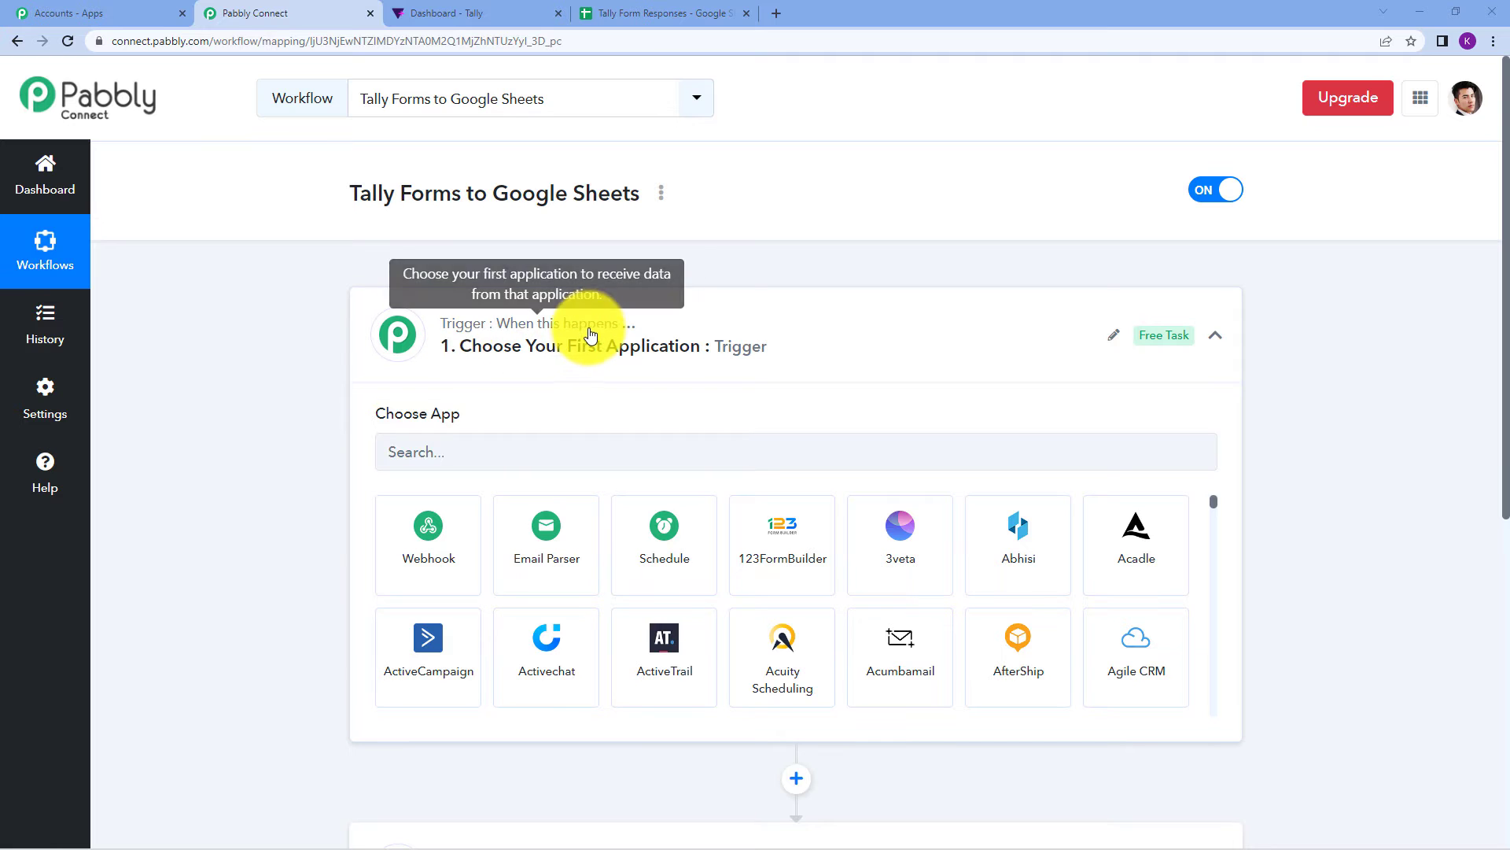
scroll(592, 331, down, 4)
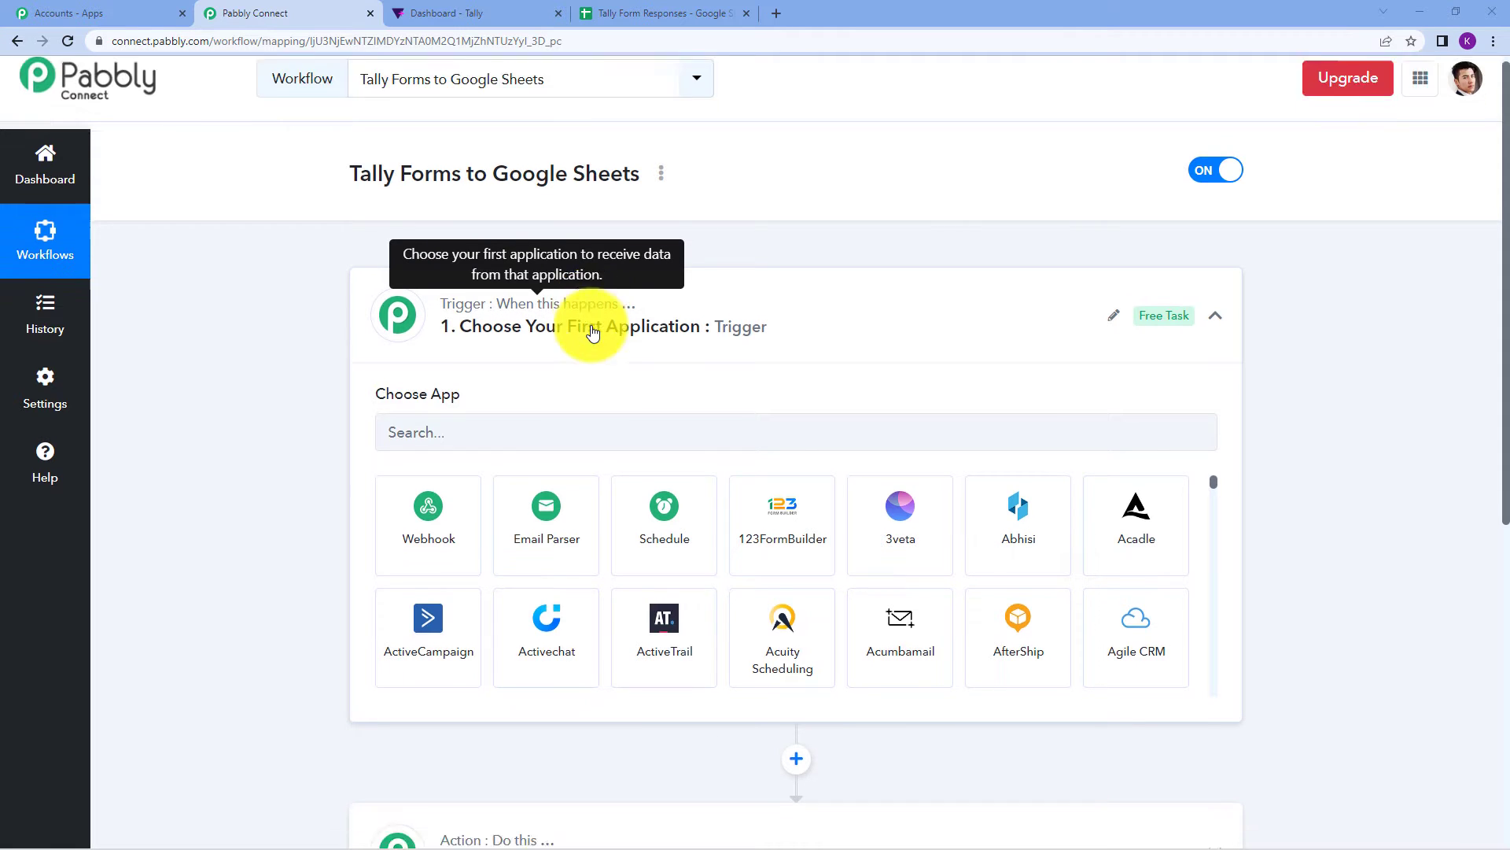
click(541, 524)
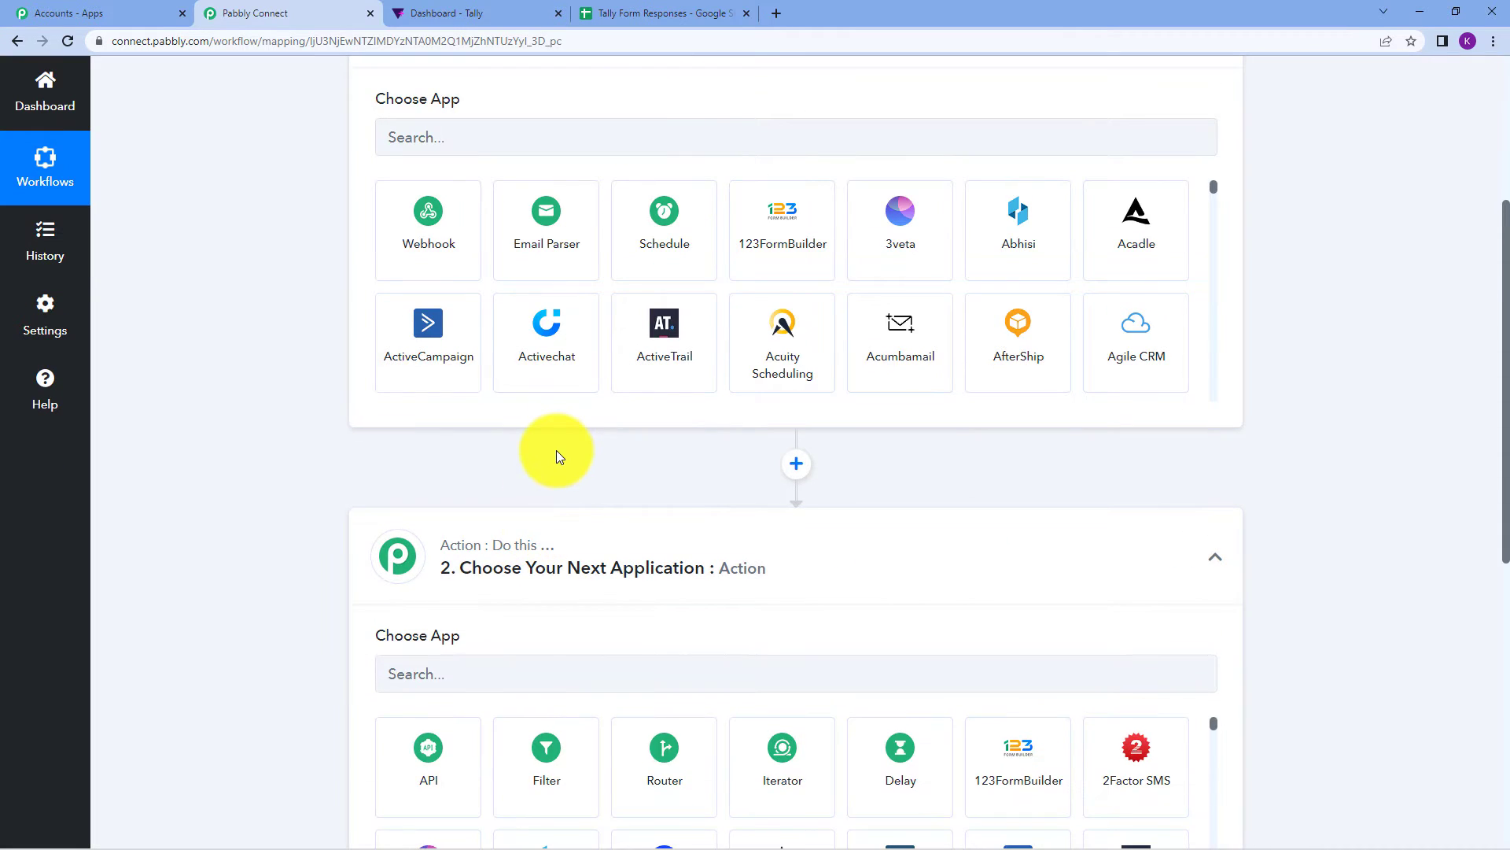
scroll(555, 450, up, 4)
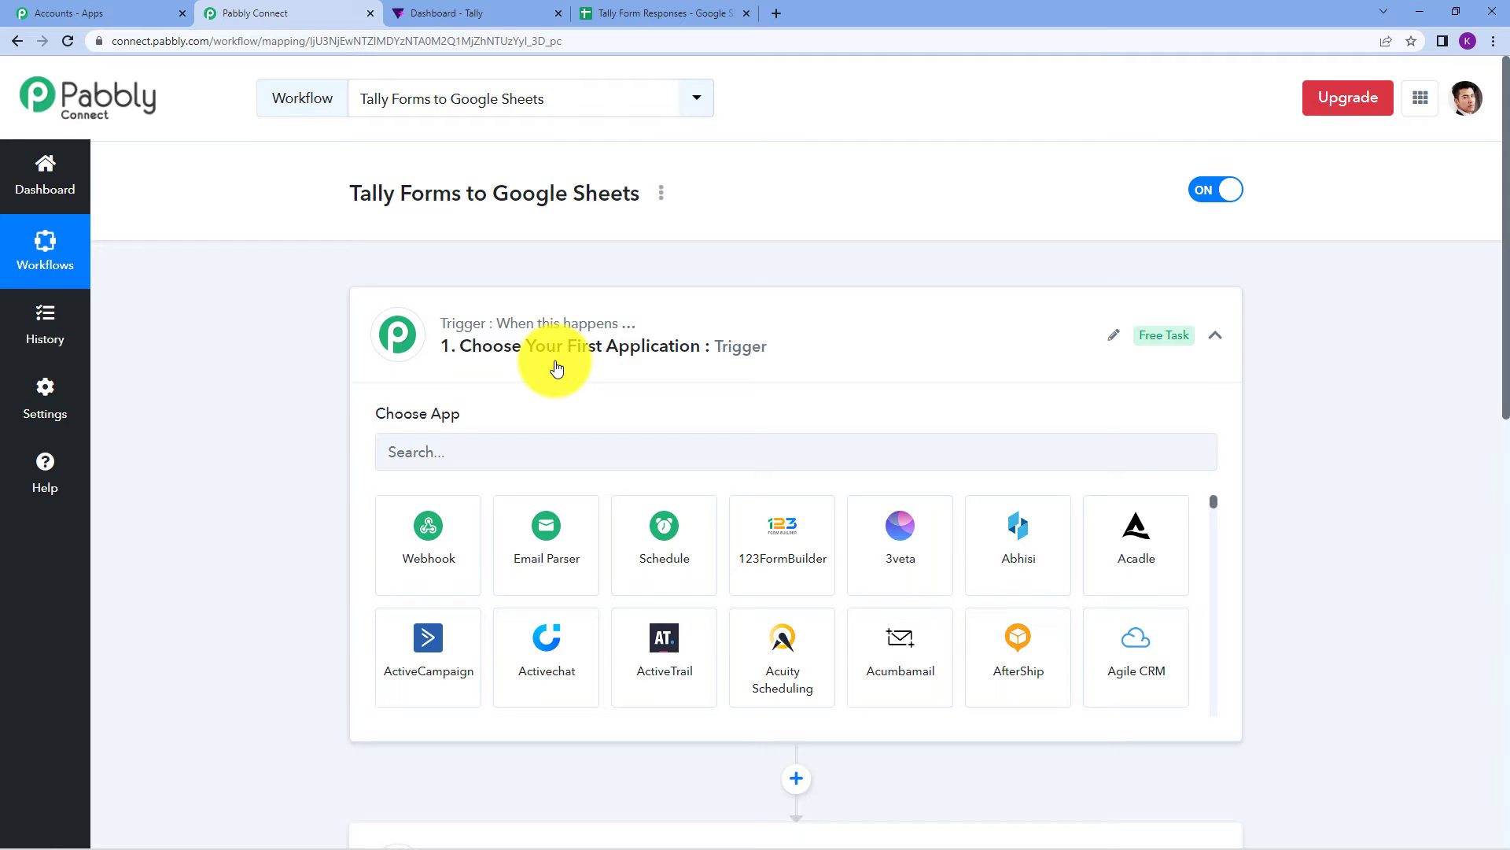
Search for 'tally' and choose Tally as the trigger app.
click(539, 446)
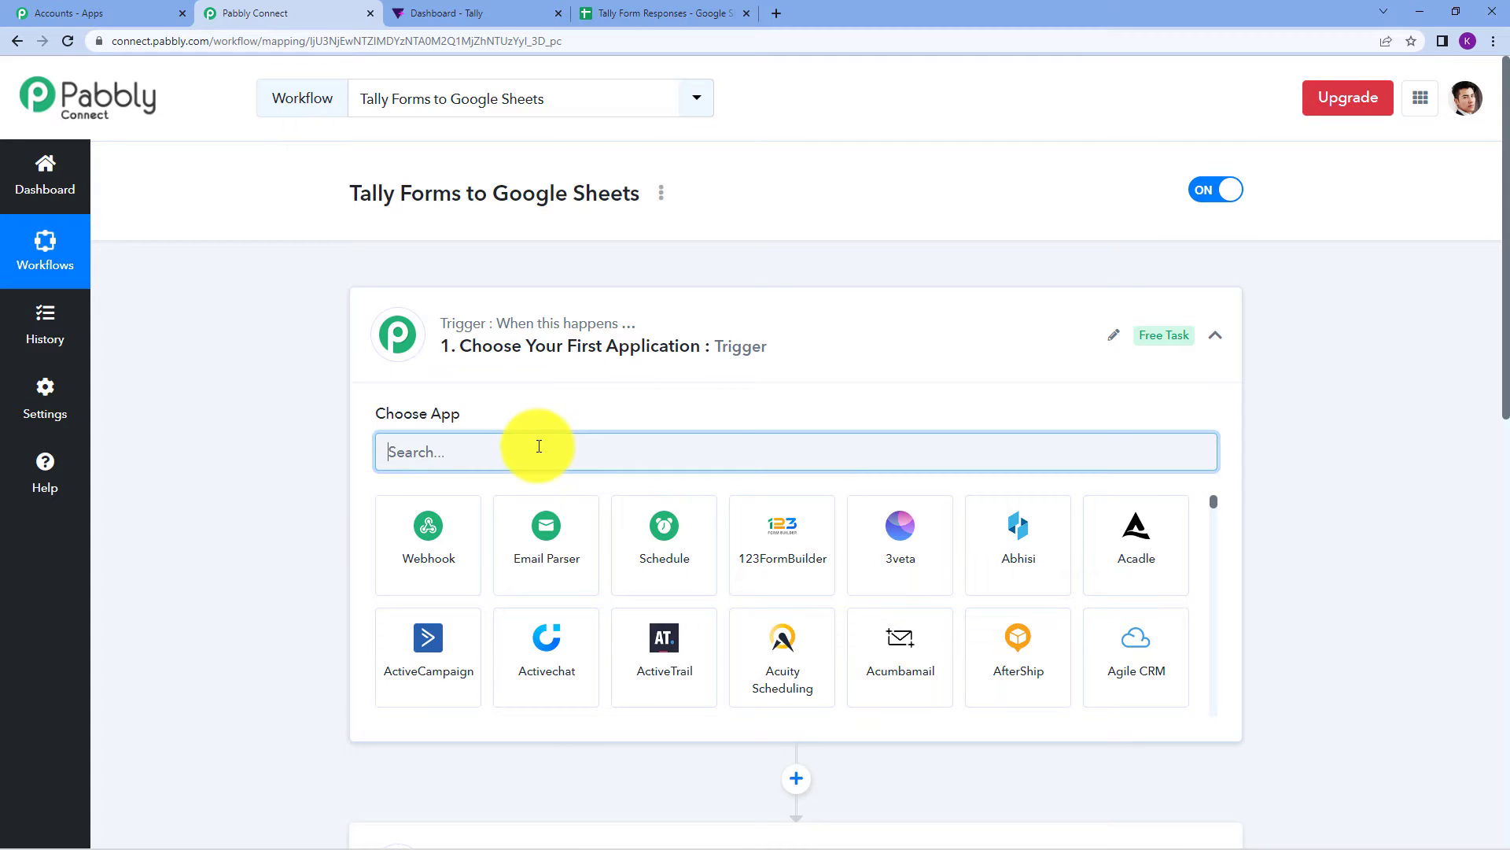
text(tally f)
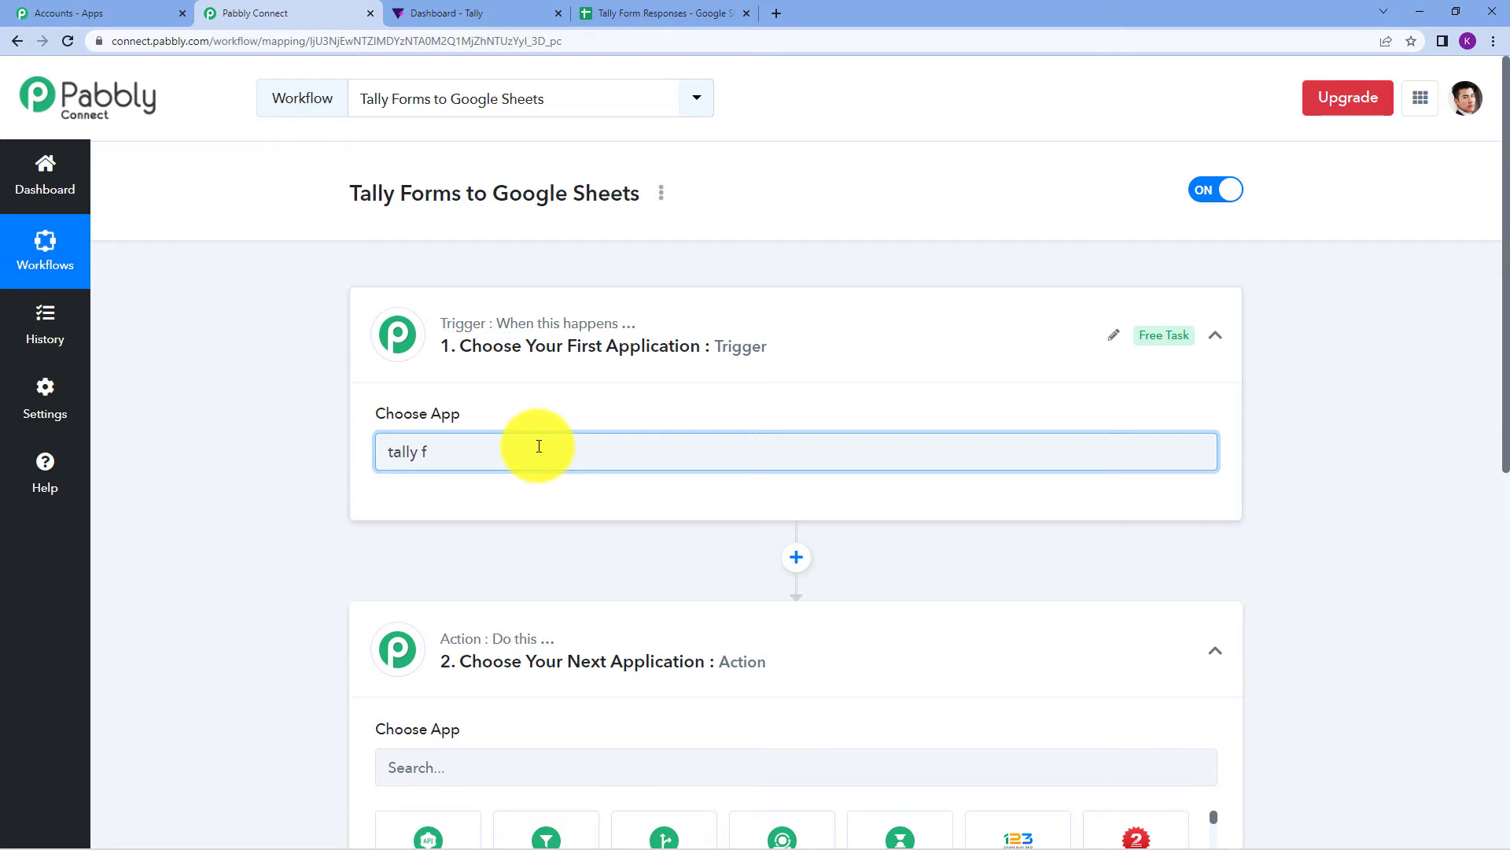
key(BackSpace)
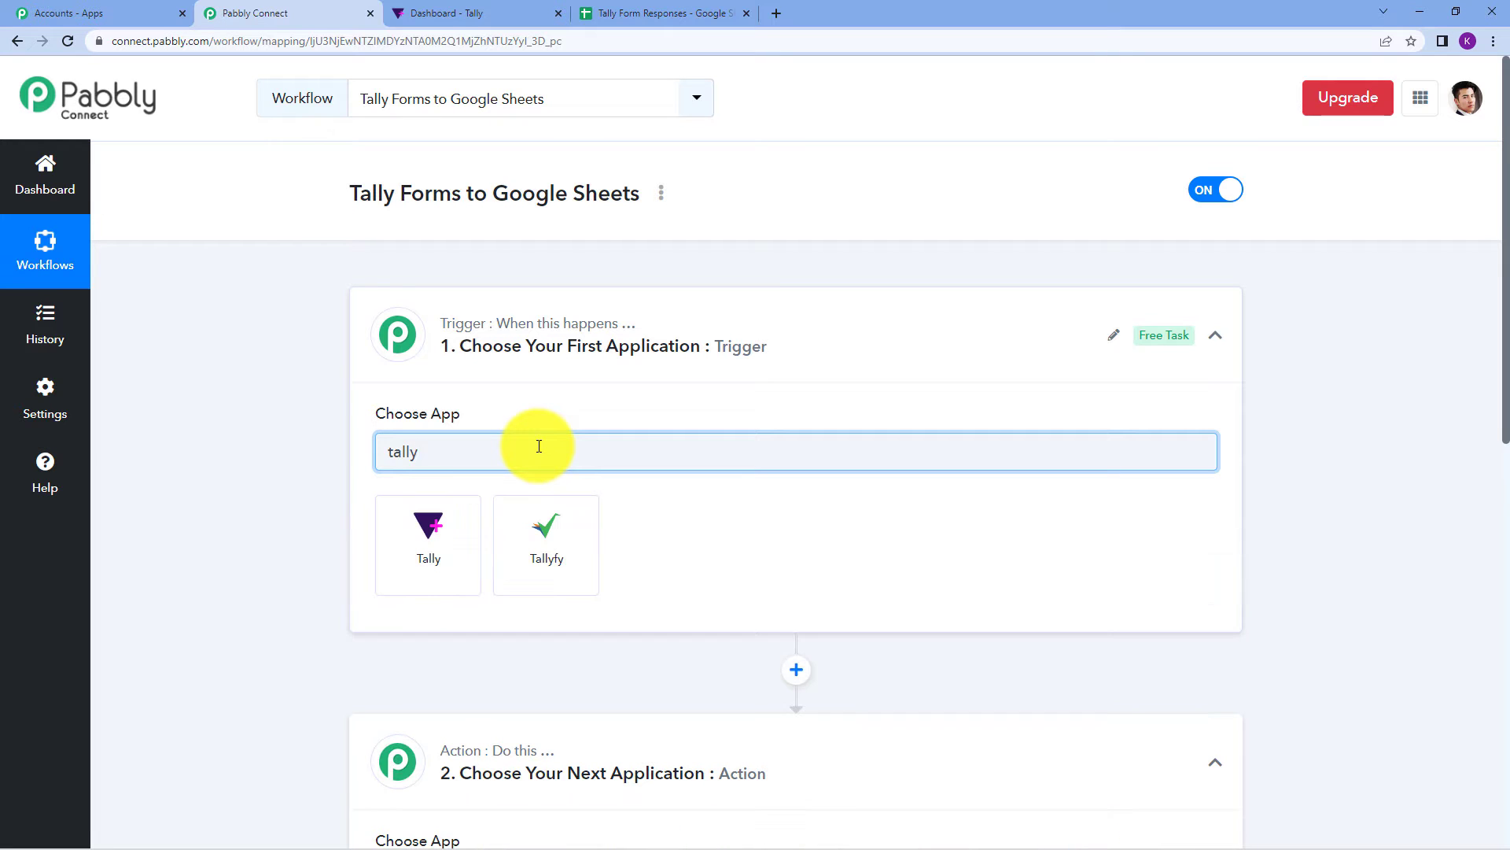
click(444, 549)
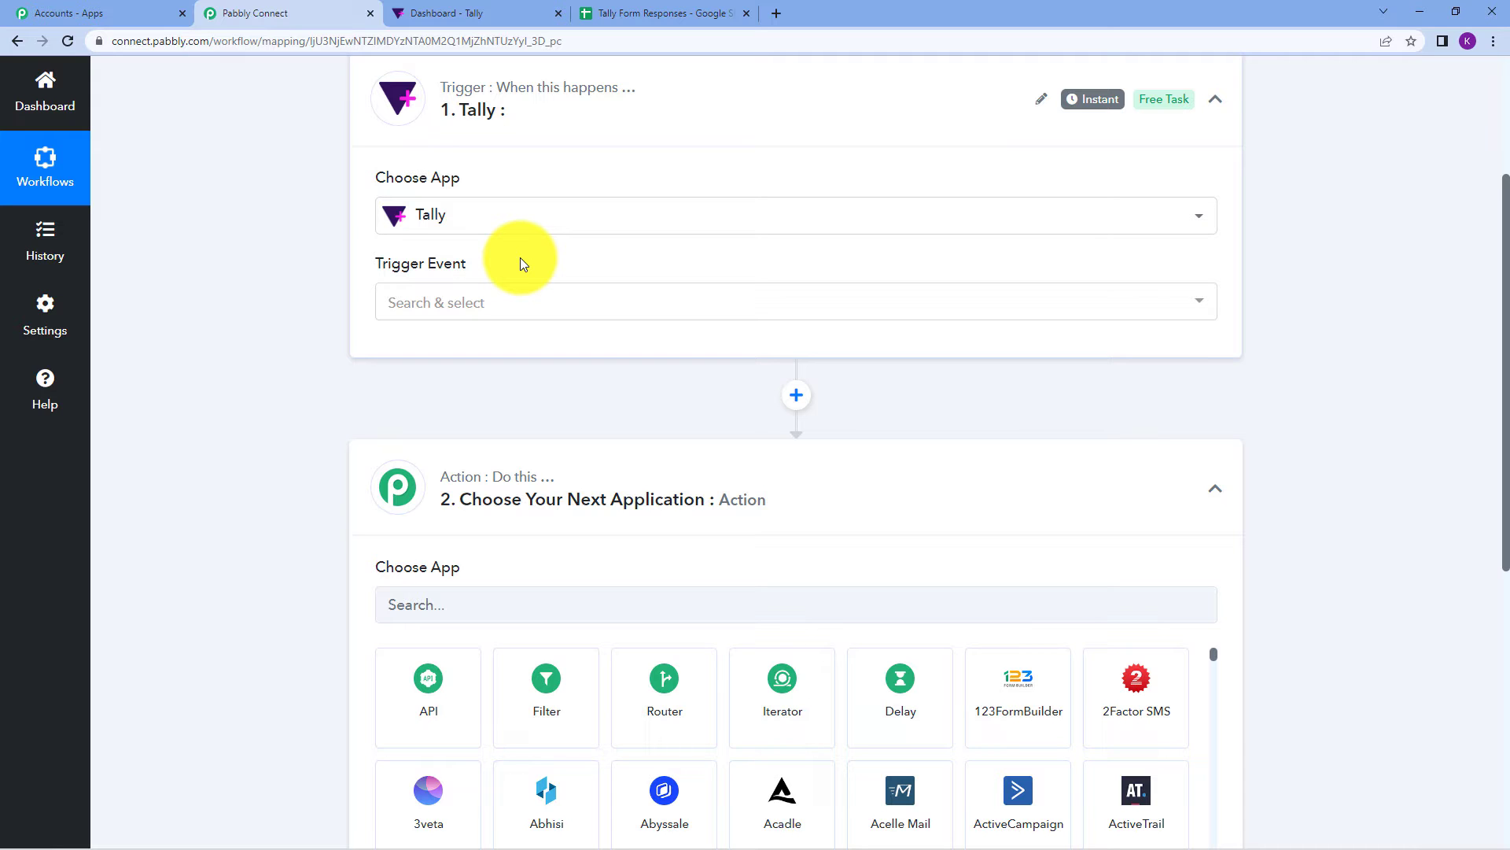
Set the trigger event to New Response and copy the webhook URL.
click(529, 305)
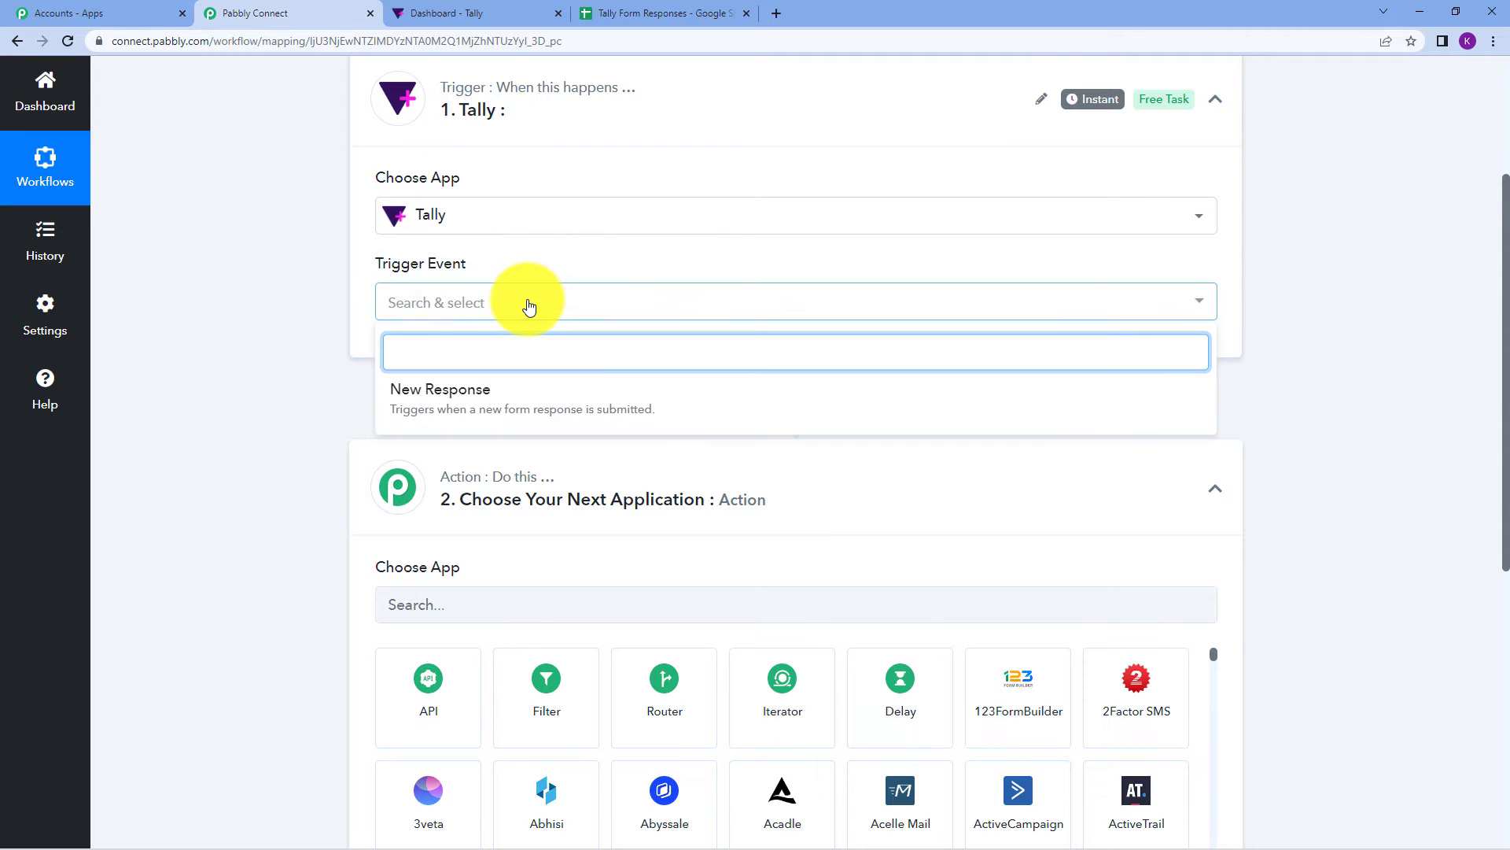
click(523, 417)
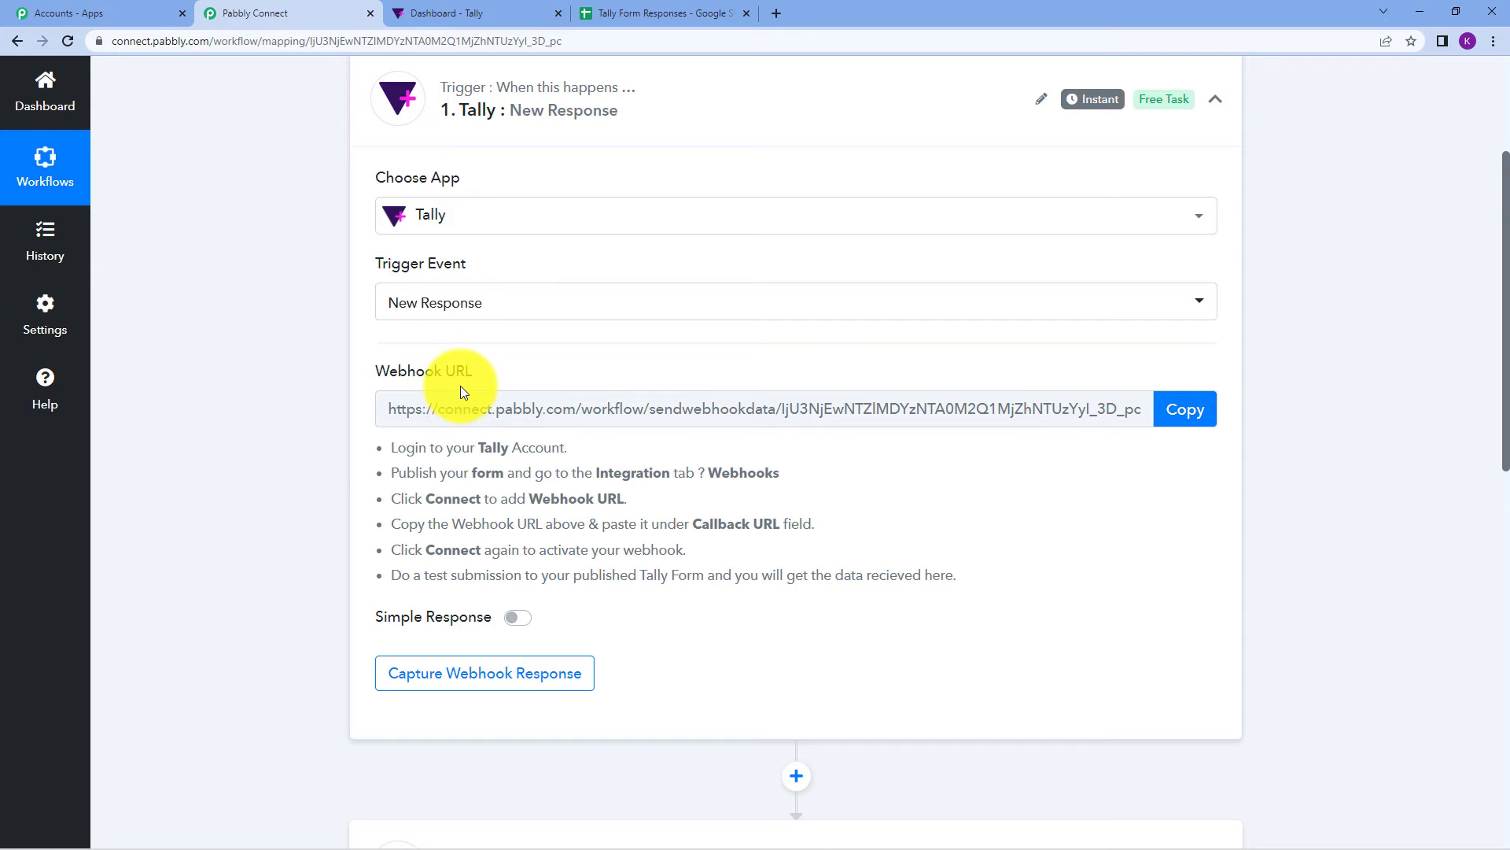
click(1188, 410)
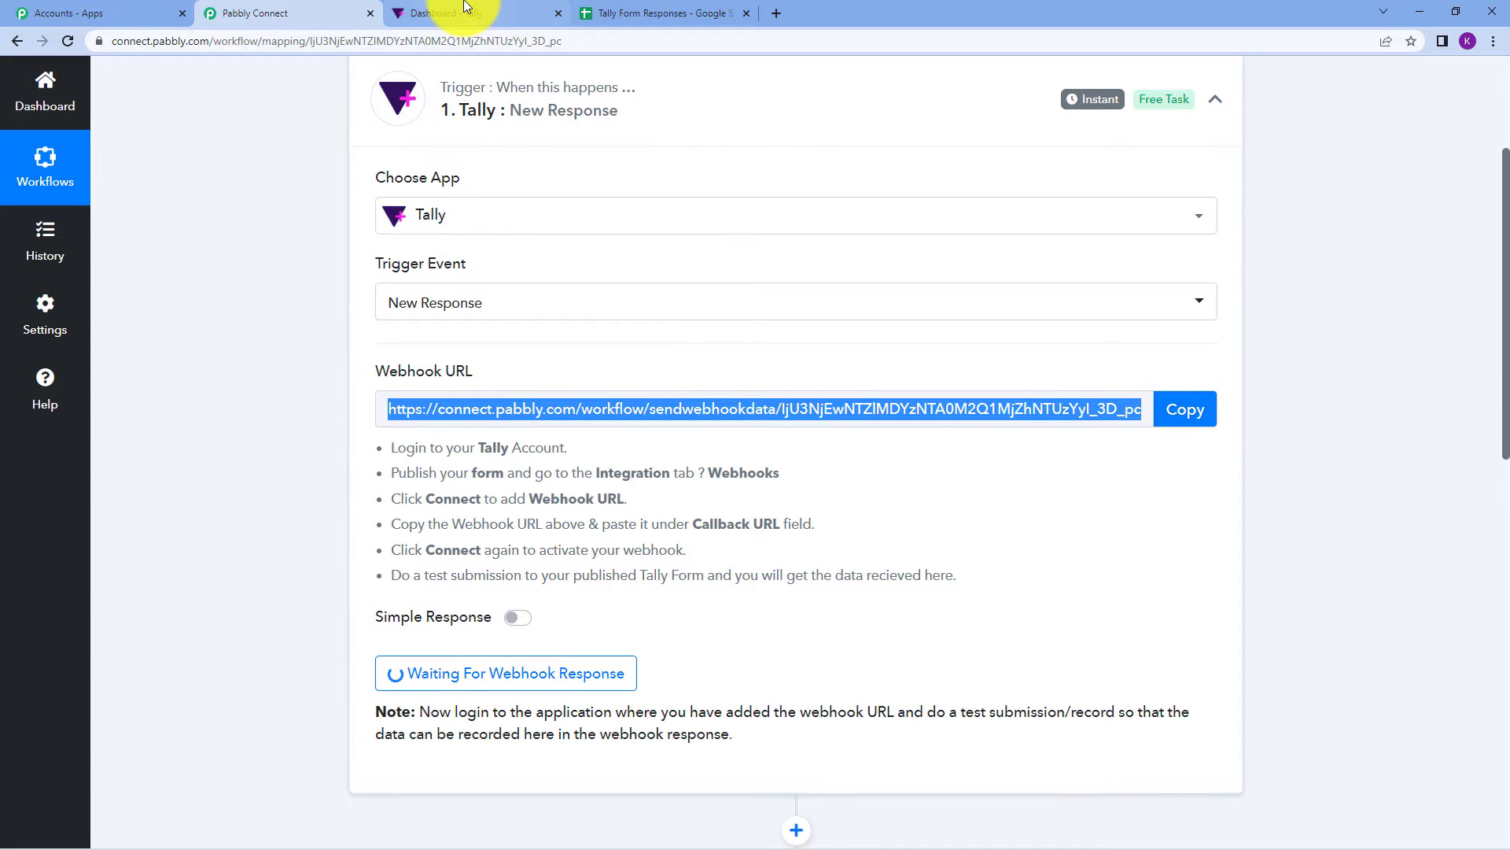
click(466, 8)
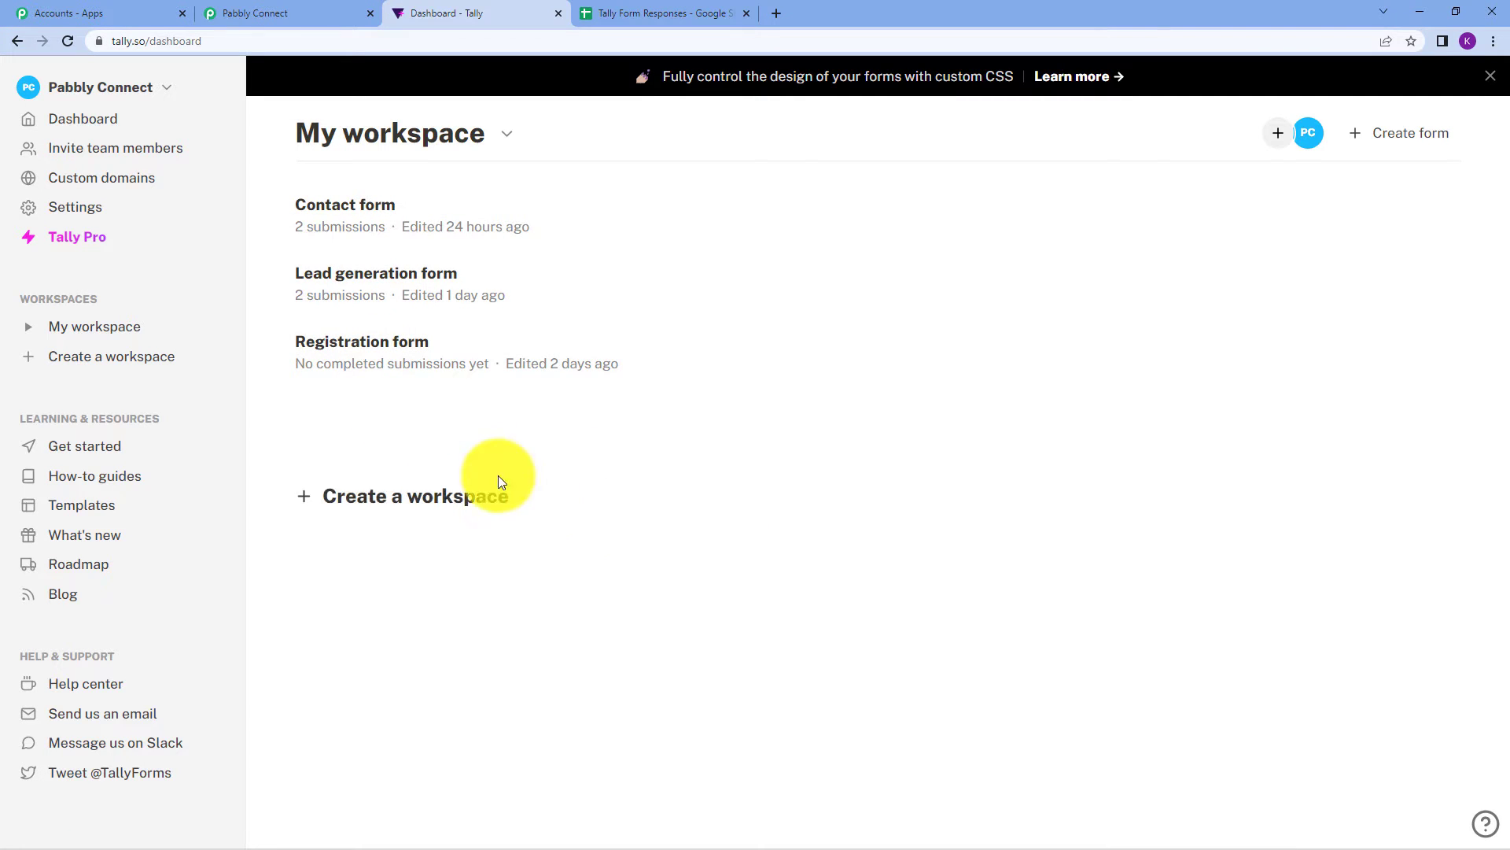
Add a webhook to the Registration form's Integrations using the pasted Pabbly URL, and connect it.
click(385, 350)
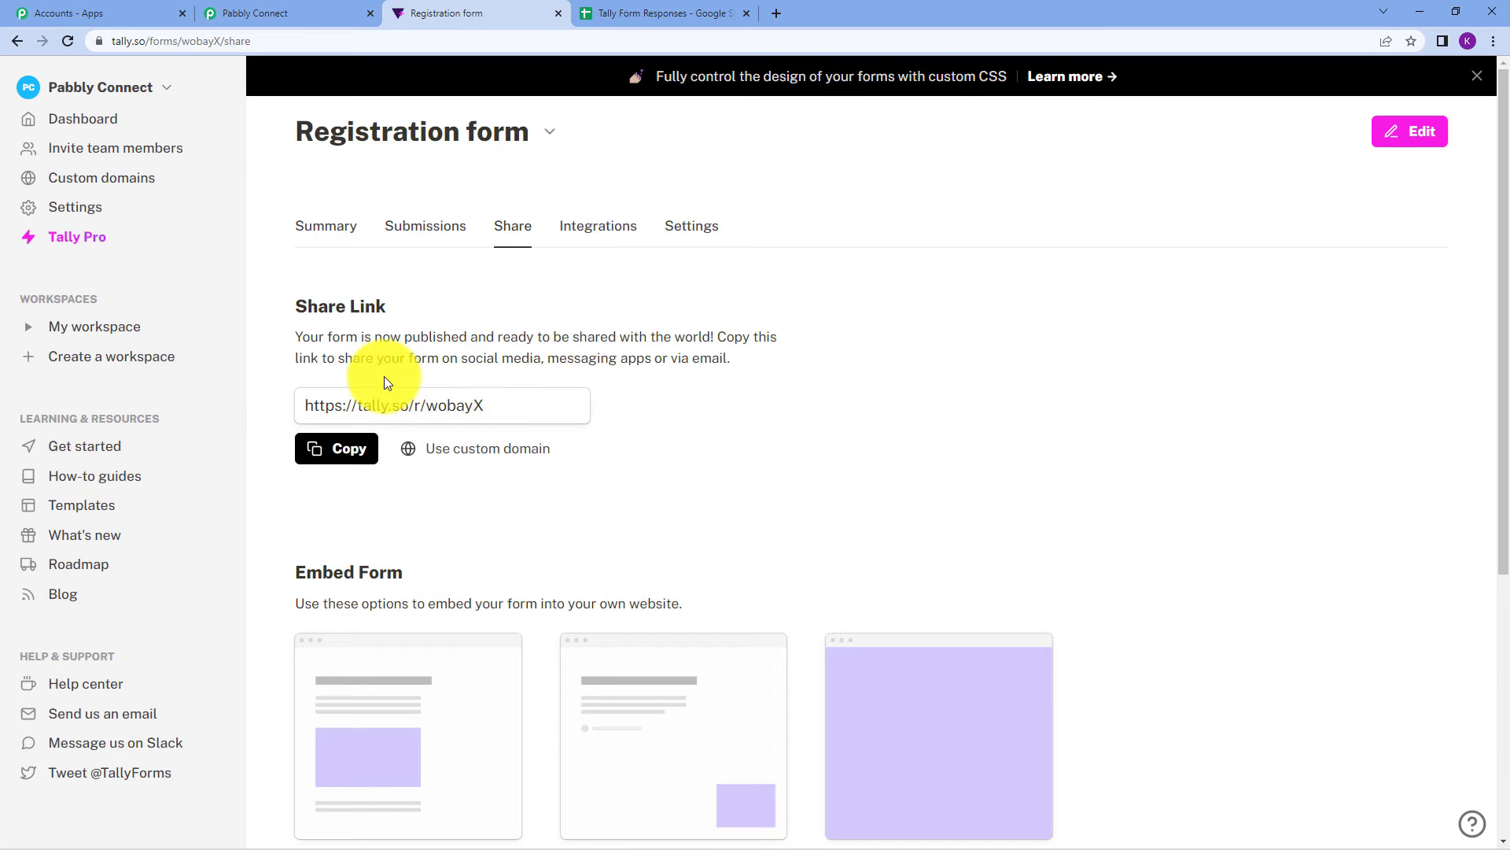
click(597, 240)
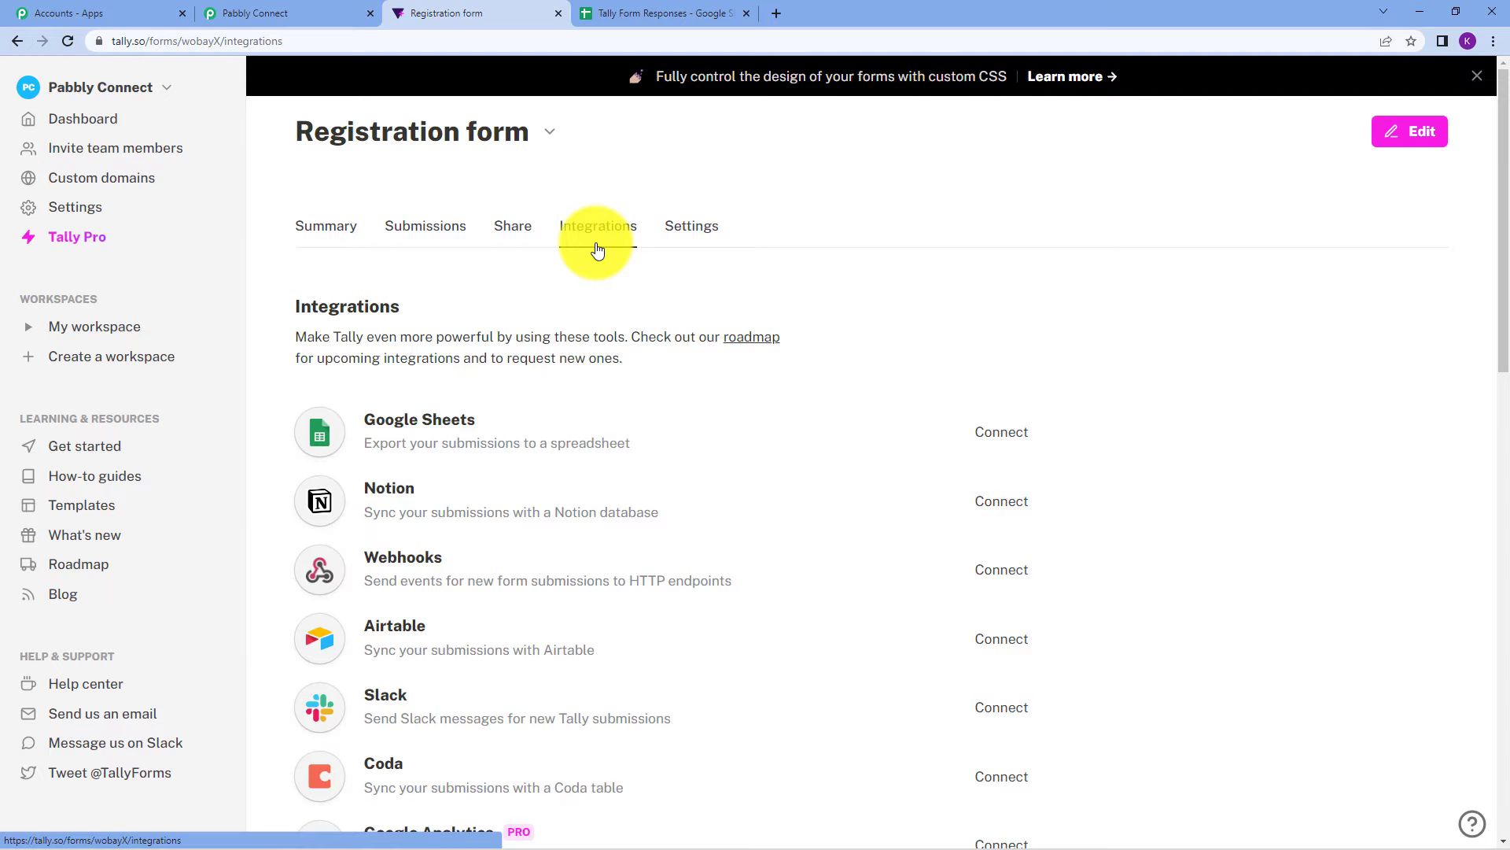
scroll(715, 469, down, 1)
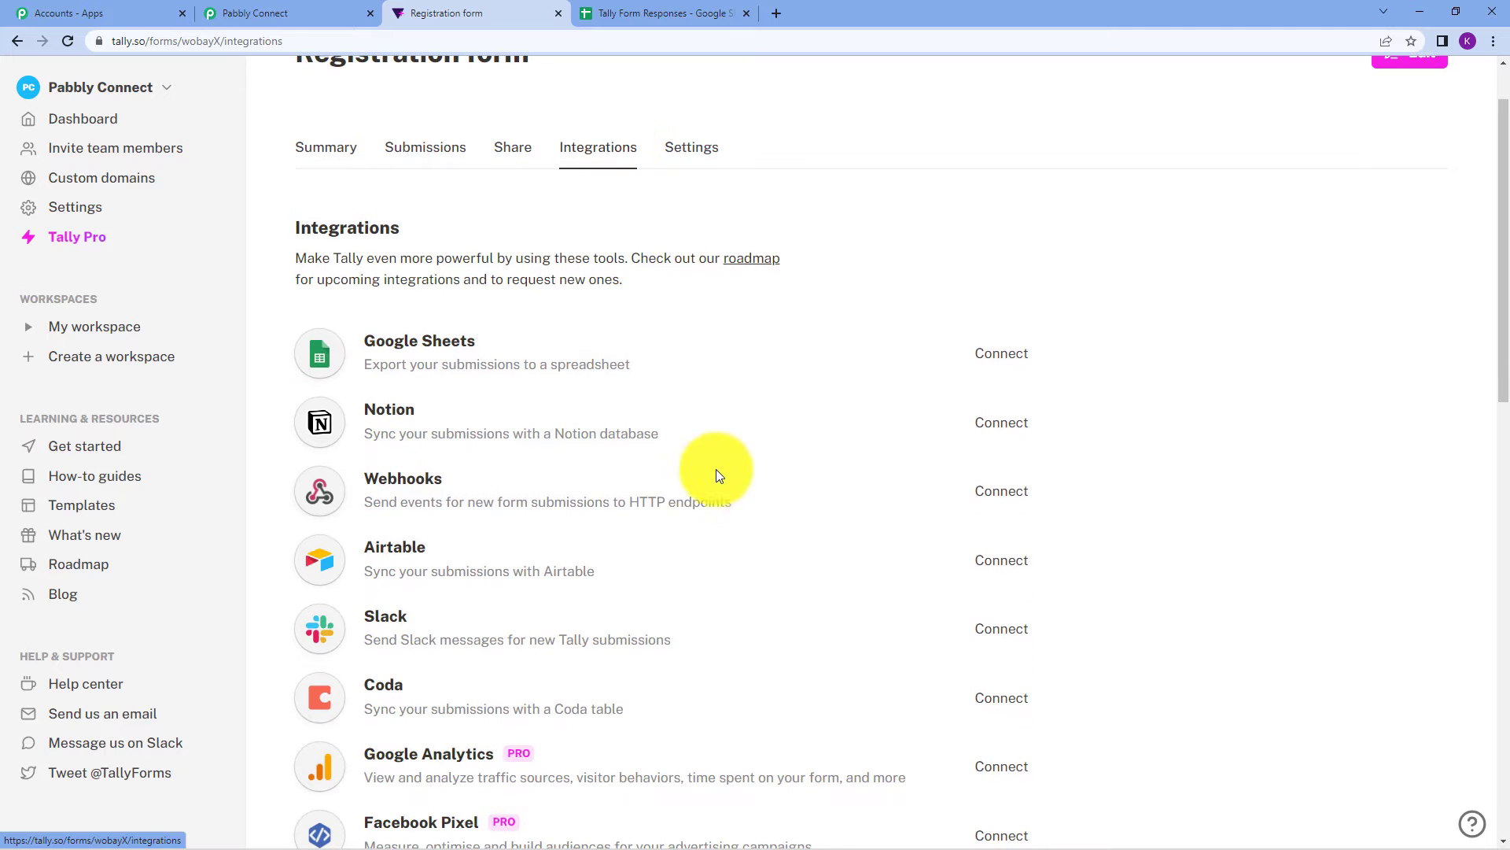
click(998, 495)
right_click(602, 535)
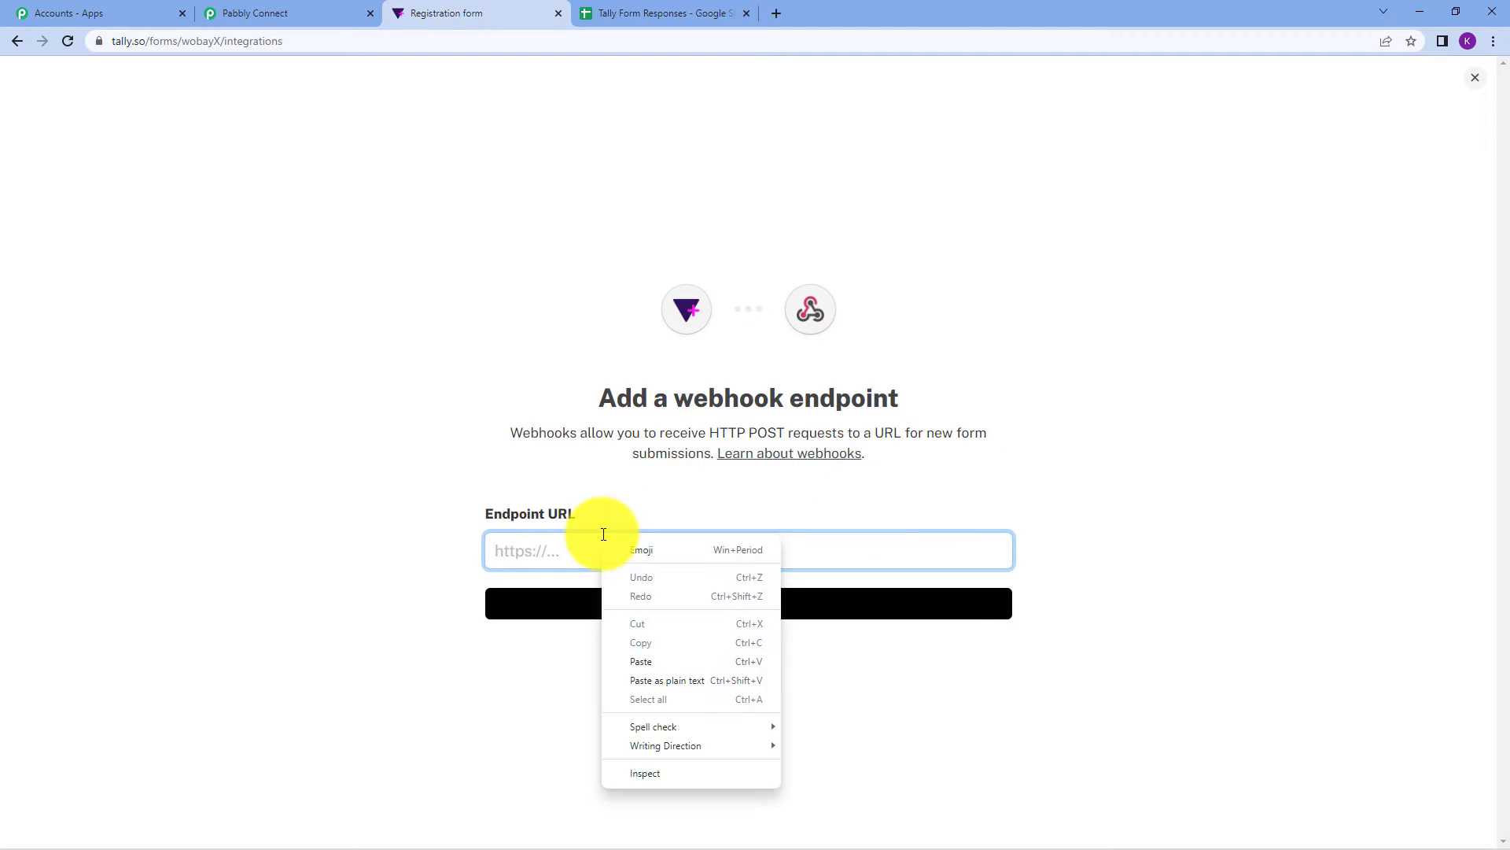
click(663, 658)
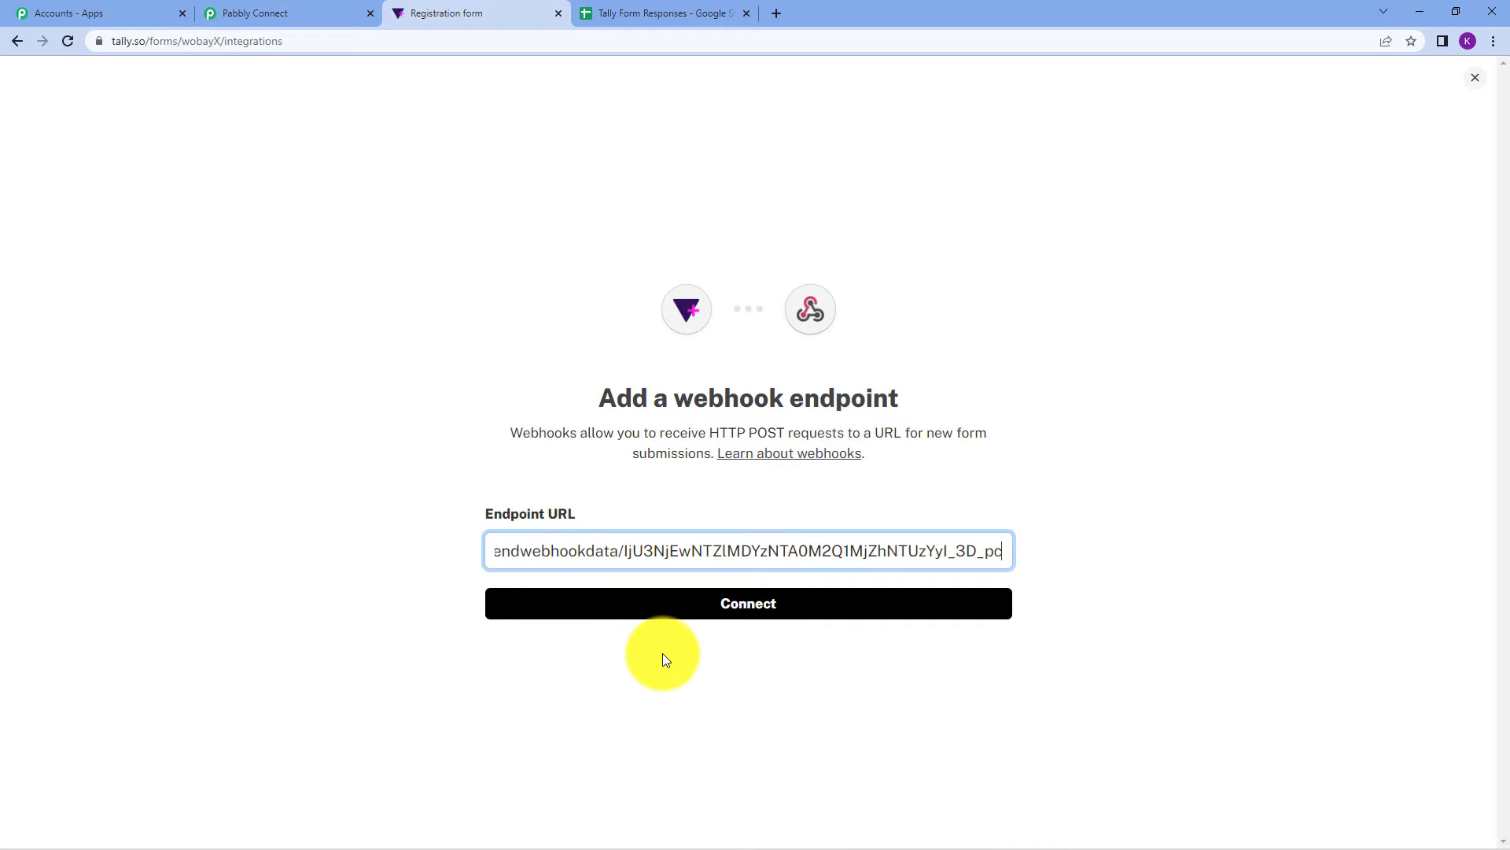
click(745, 614)
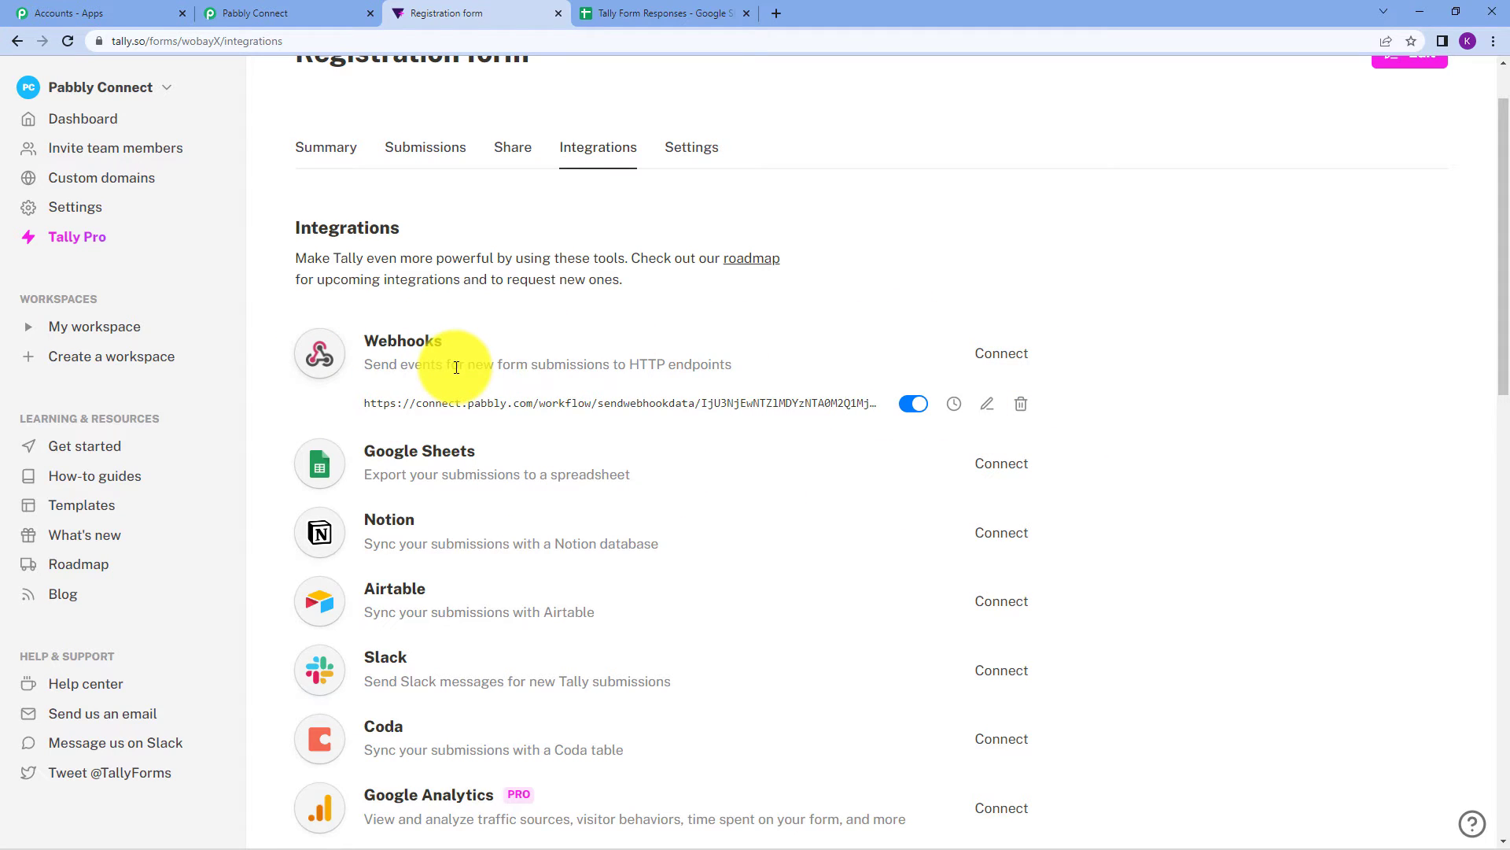
scroll(456, 367, up, 1)
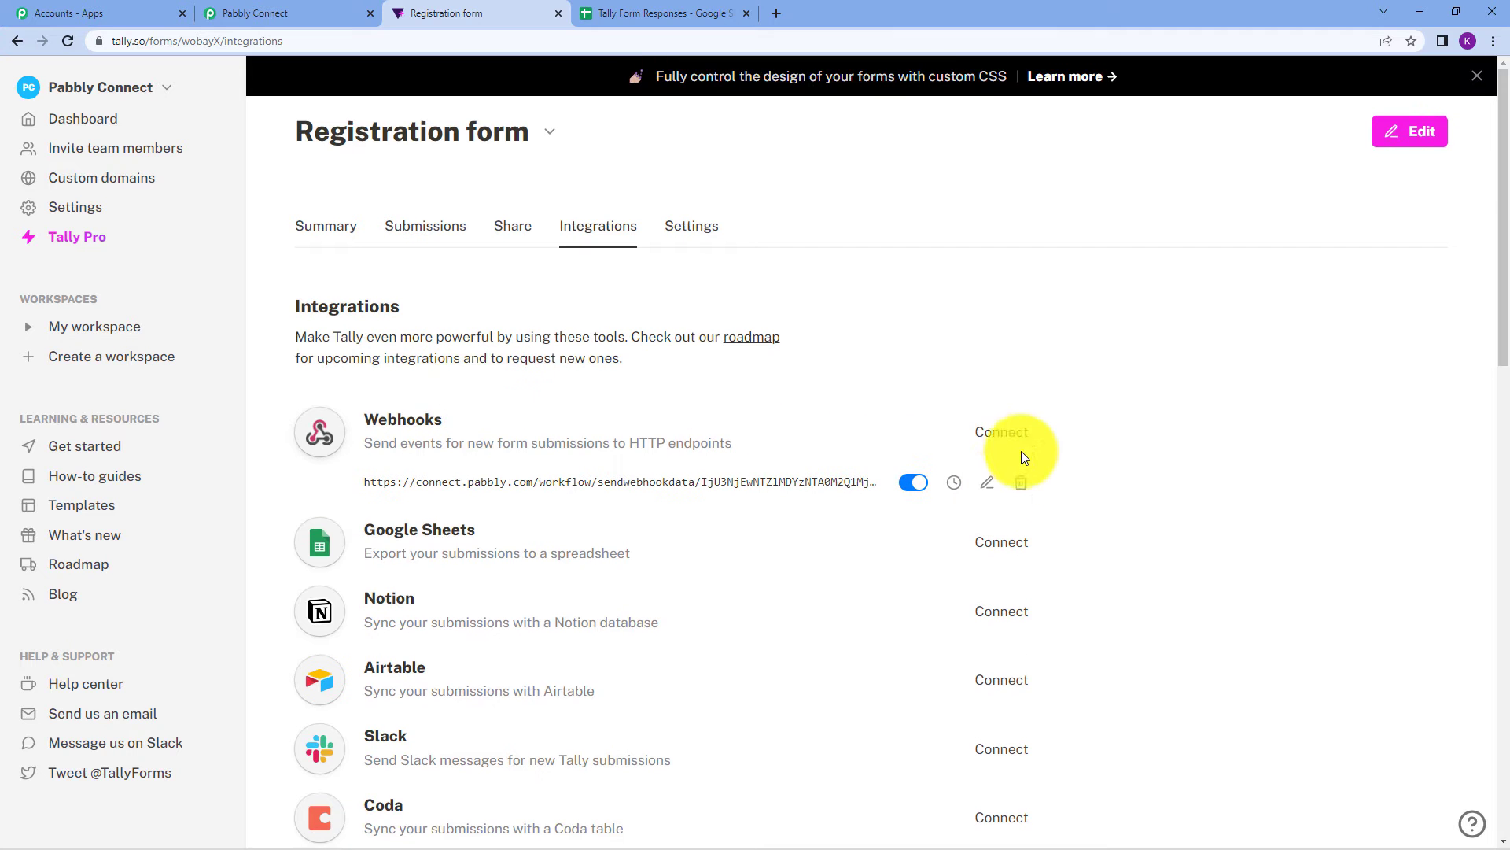
Read the workflow note asking for a test form submission.
click(314, 13)
scroll(889, 617, down, 2)
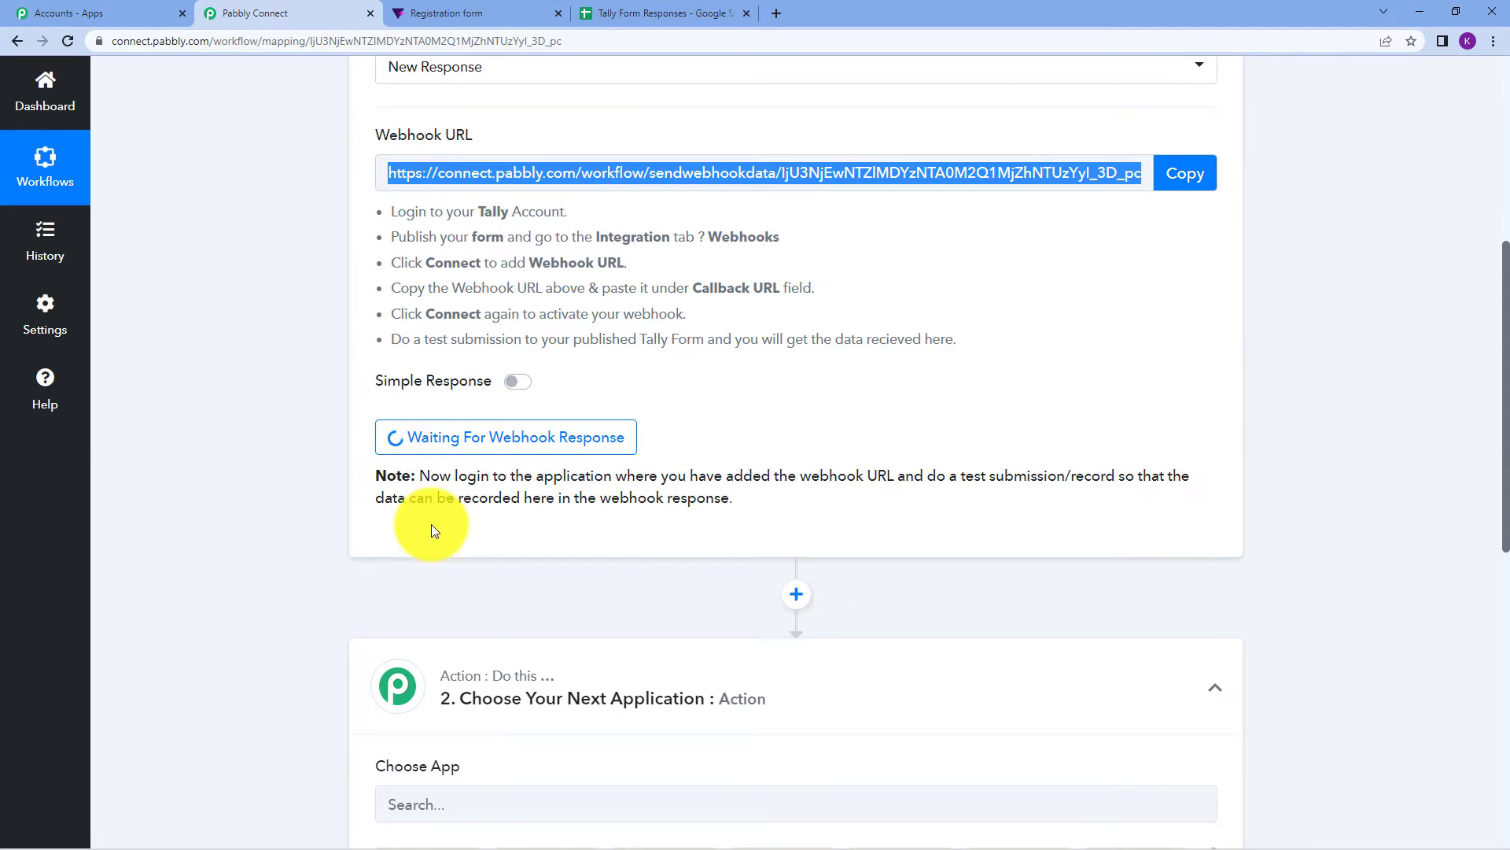
drag(377, 475, 415, 476)
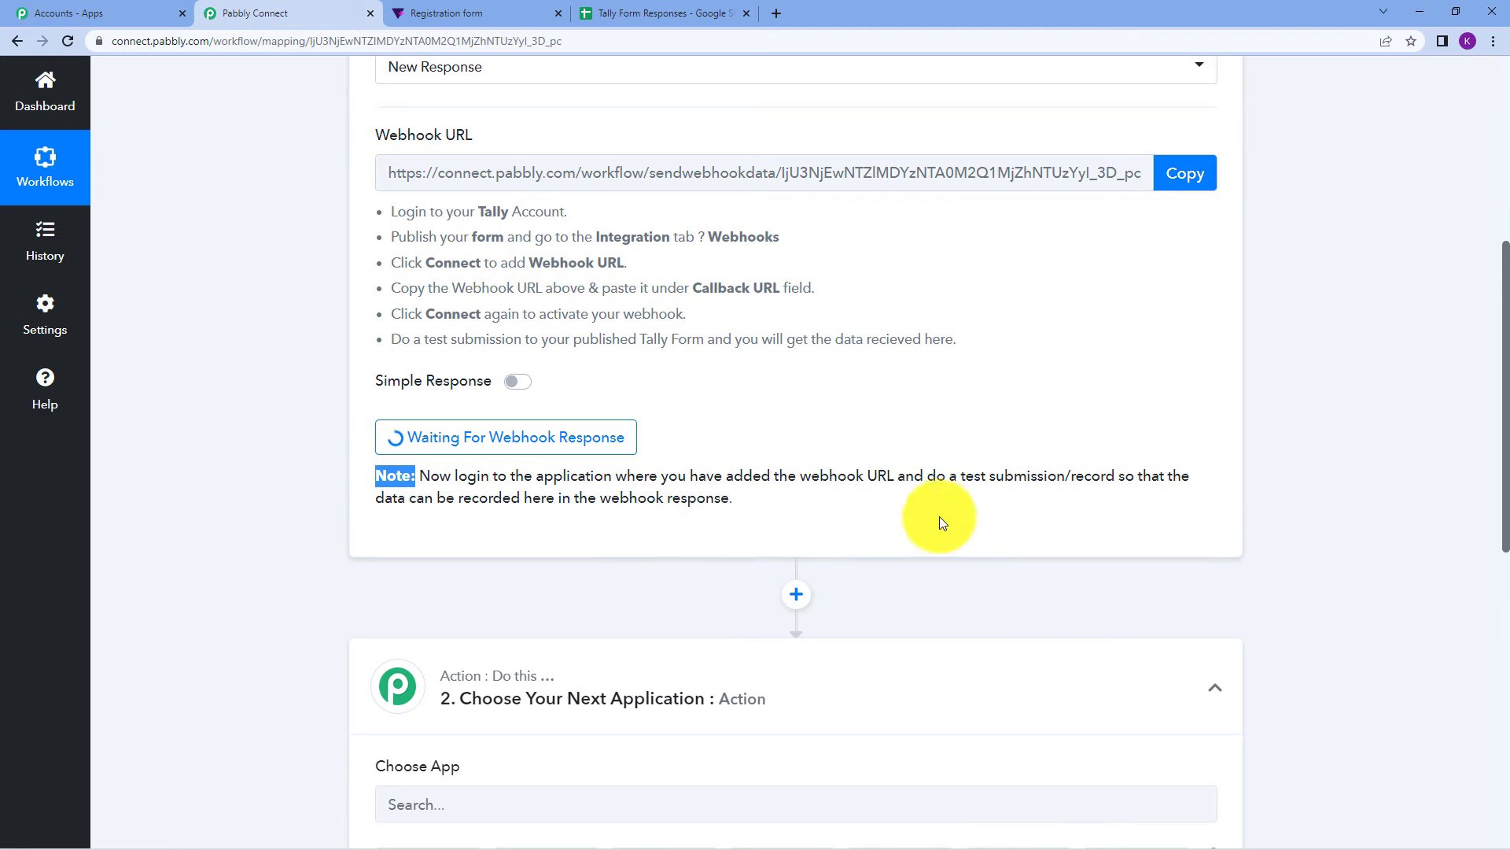
drag(936, 477, 1066, 498)
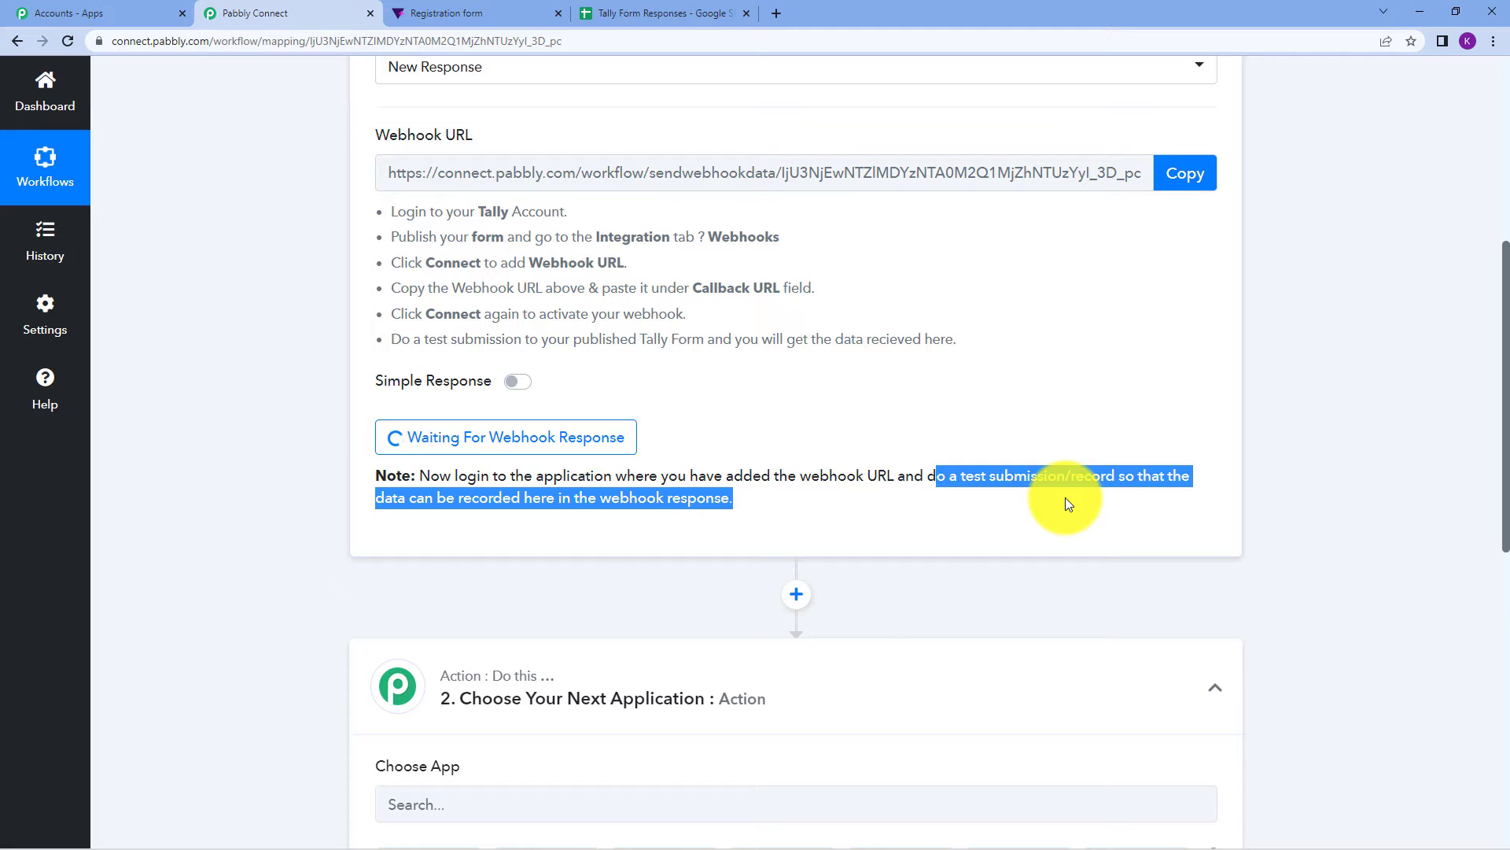
click(913, 503)
scroll(914, 506, up, 3)
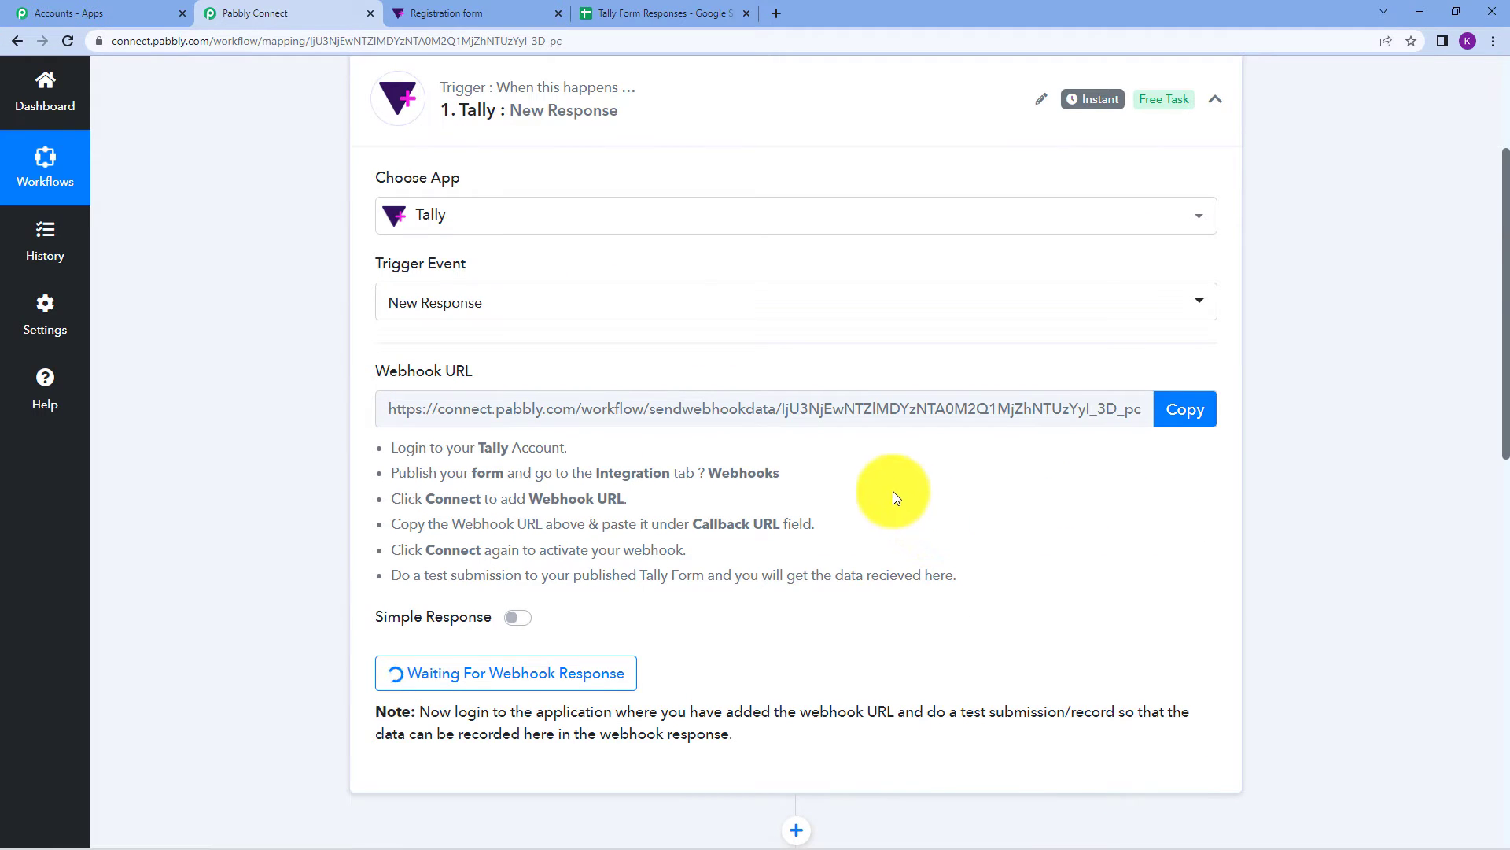
Copy the Registration form's public share link from its Share page.
click(478, 9)
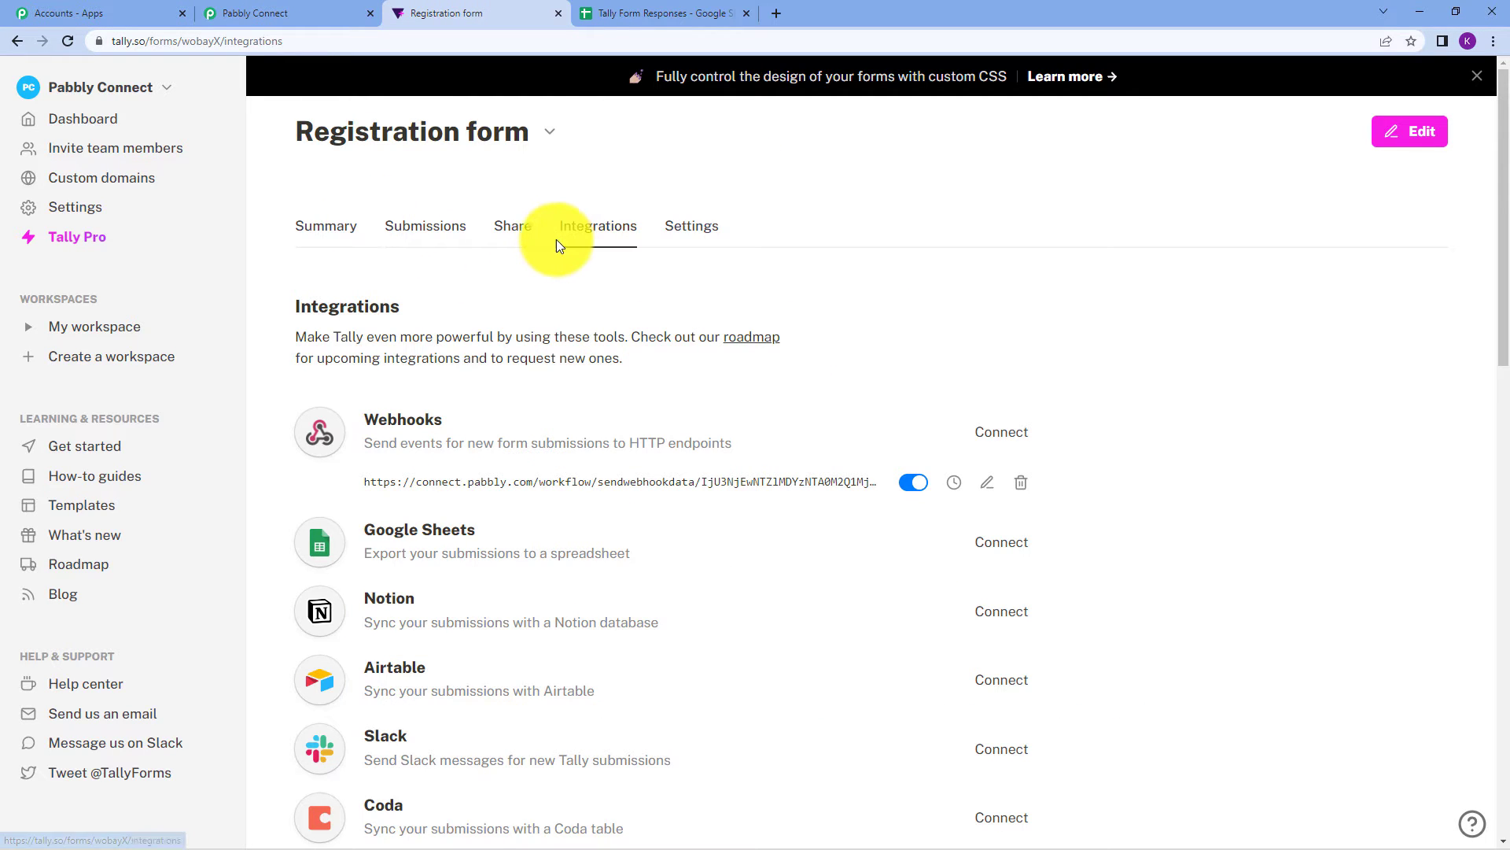
click(515, 228)
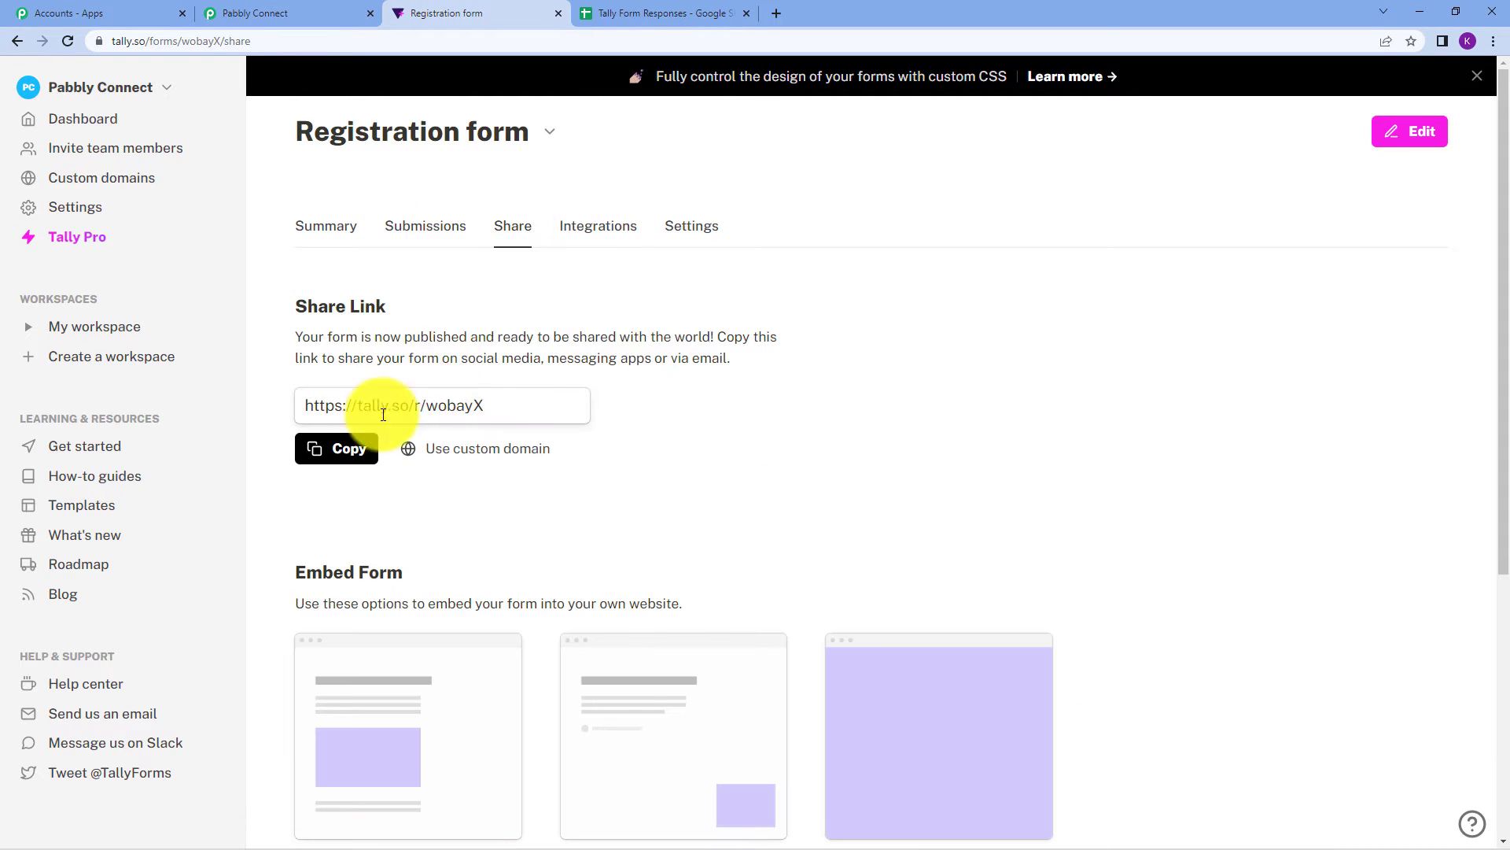
click(344, 451)
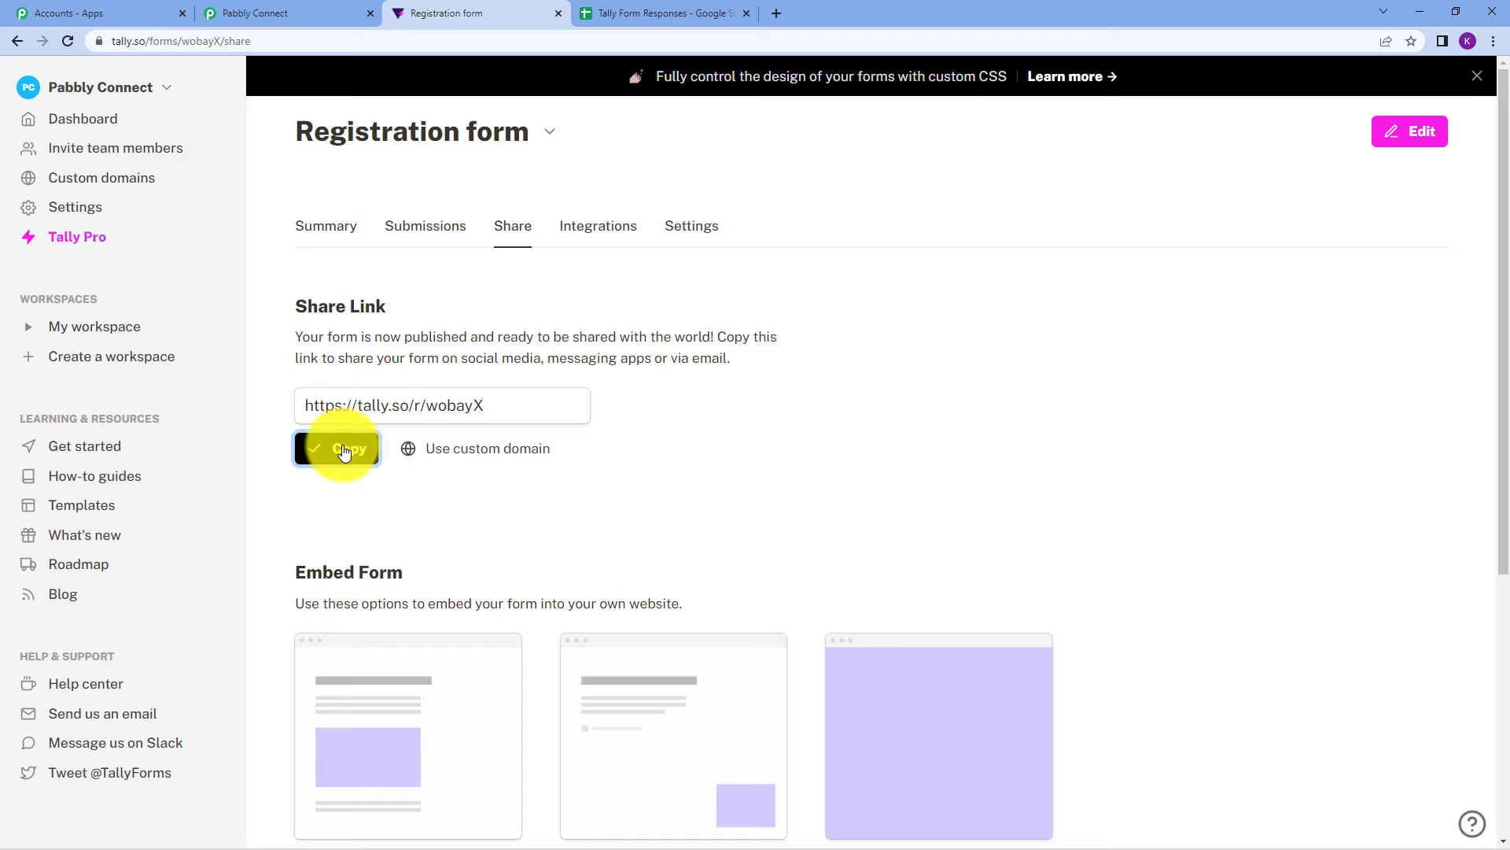
Load the public Registration form from the pasted share link in a new tab.
click(781, 12)
right_click(645, 46)
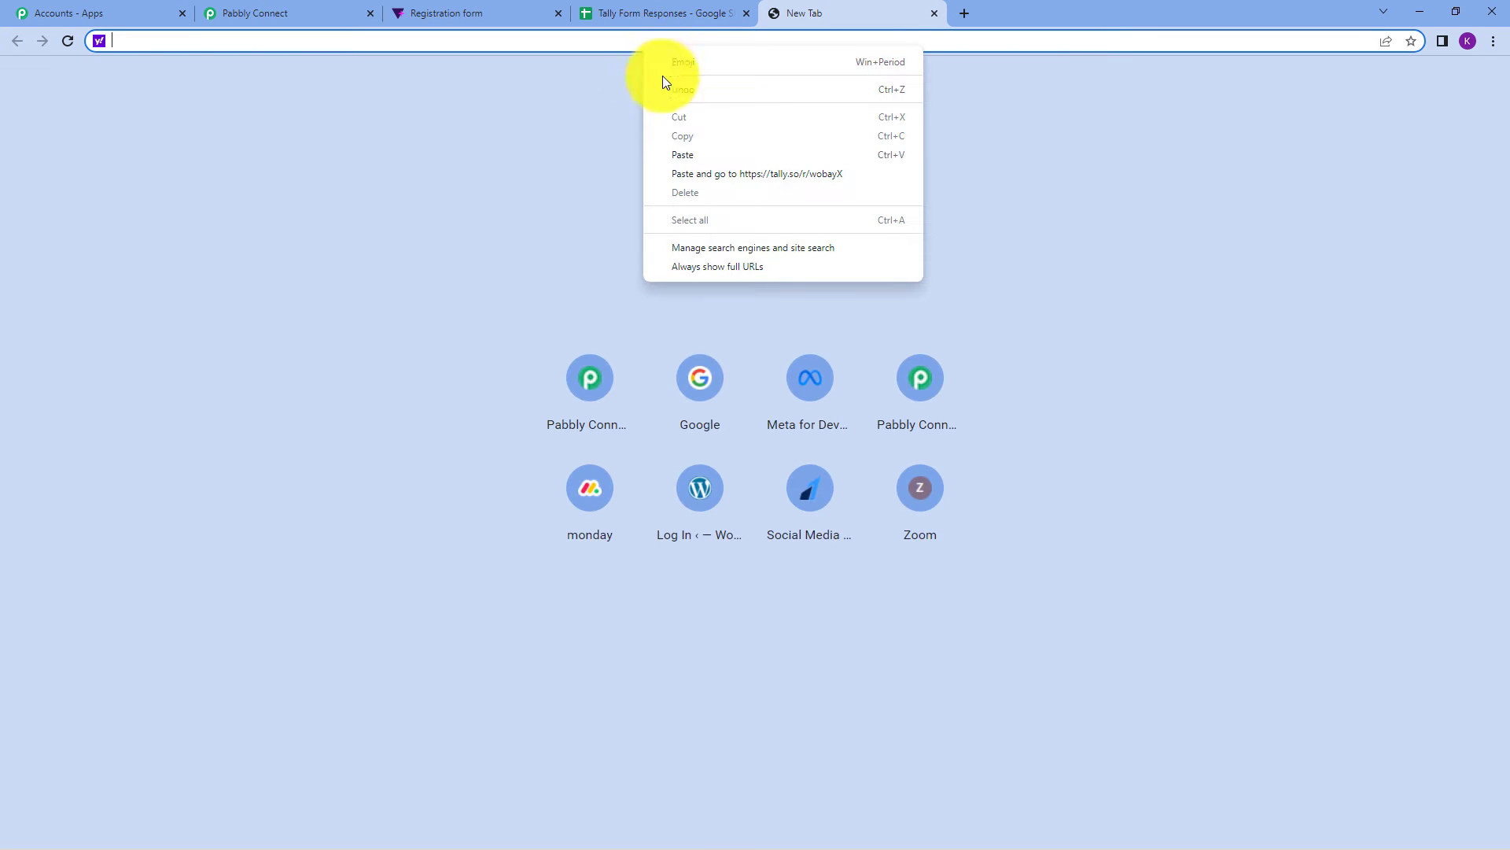
click(683, 149)
key(Return)
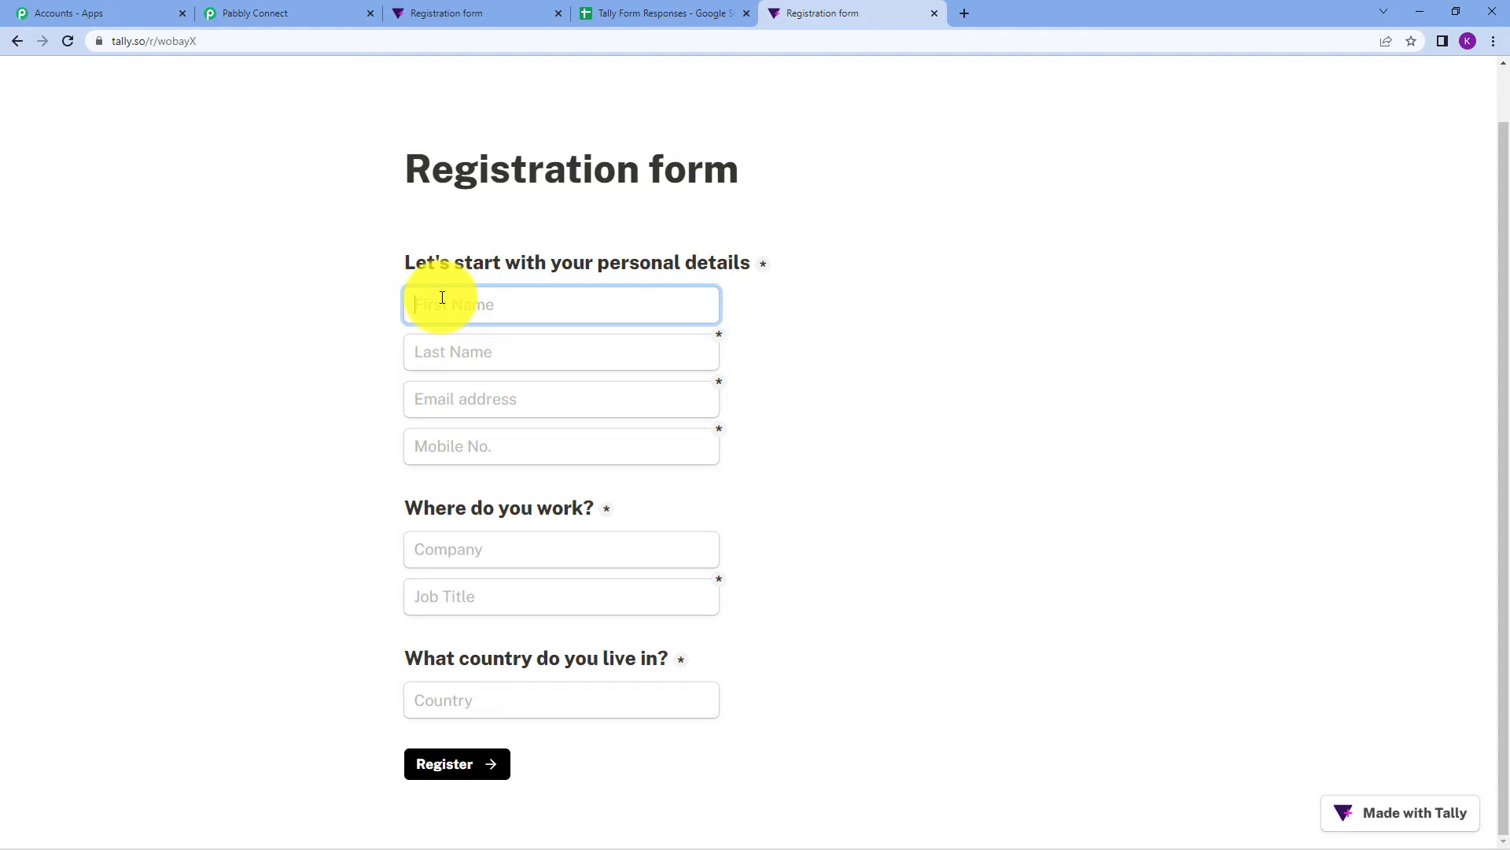
Fill the form with sample details (first name Test, company Pabbly, job title Video Creator) and submit.
text(Test)
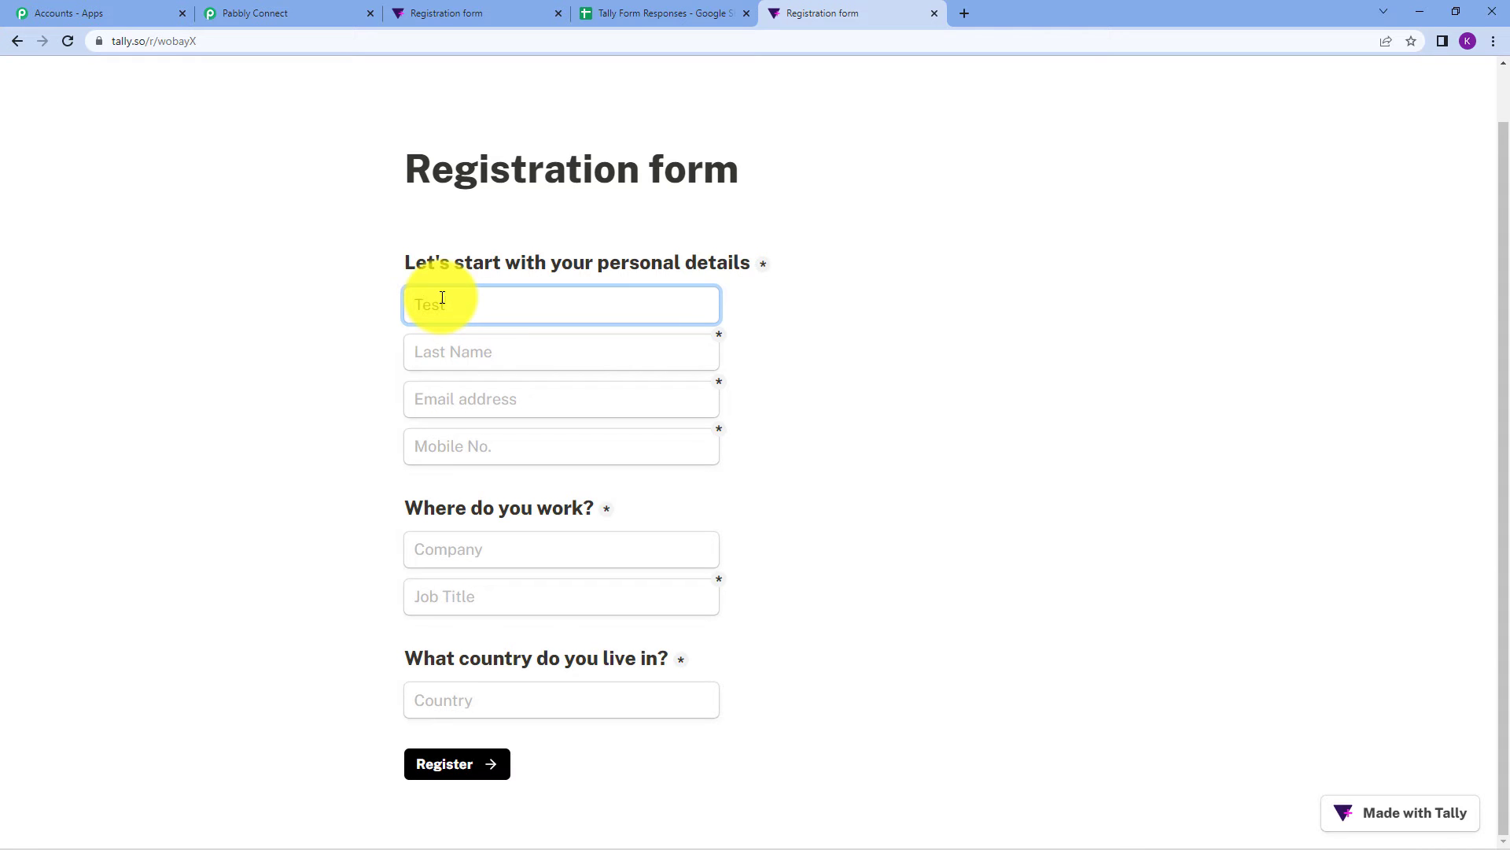
click(455, 365)
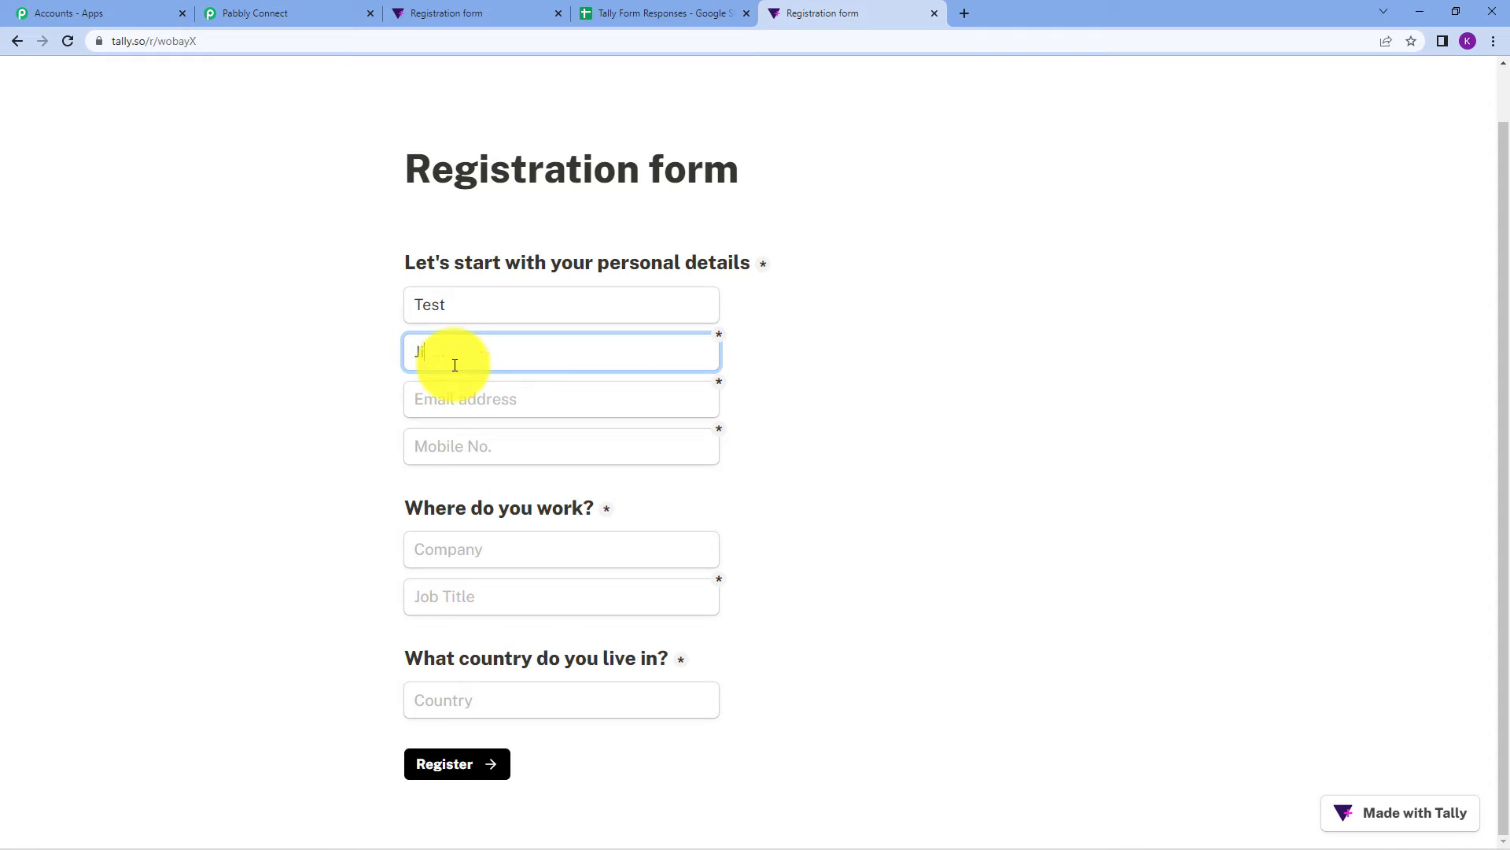
click(454, 399)
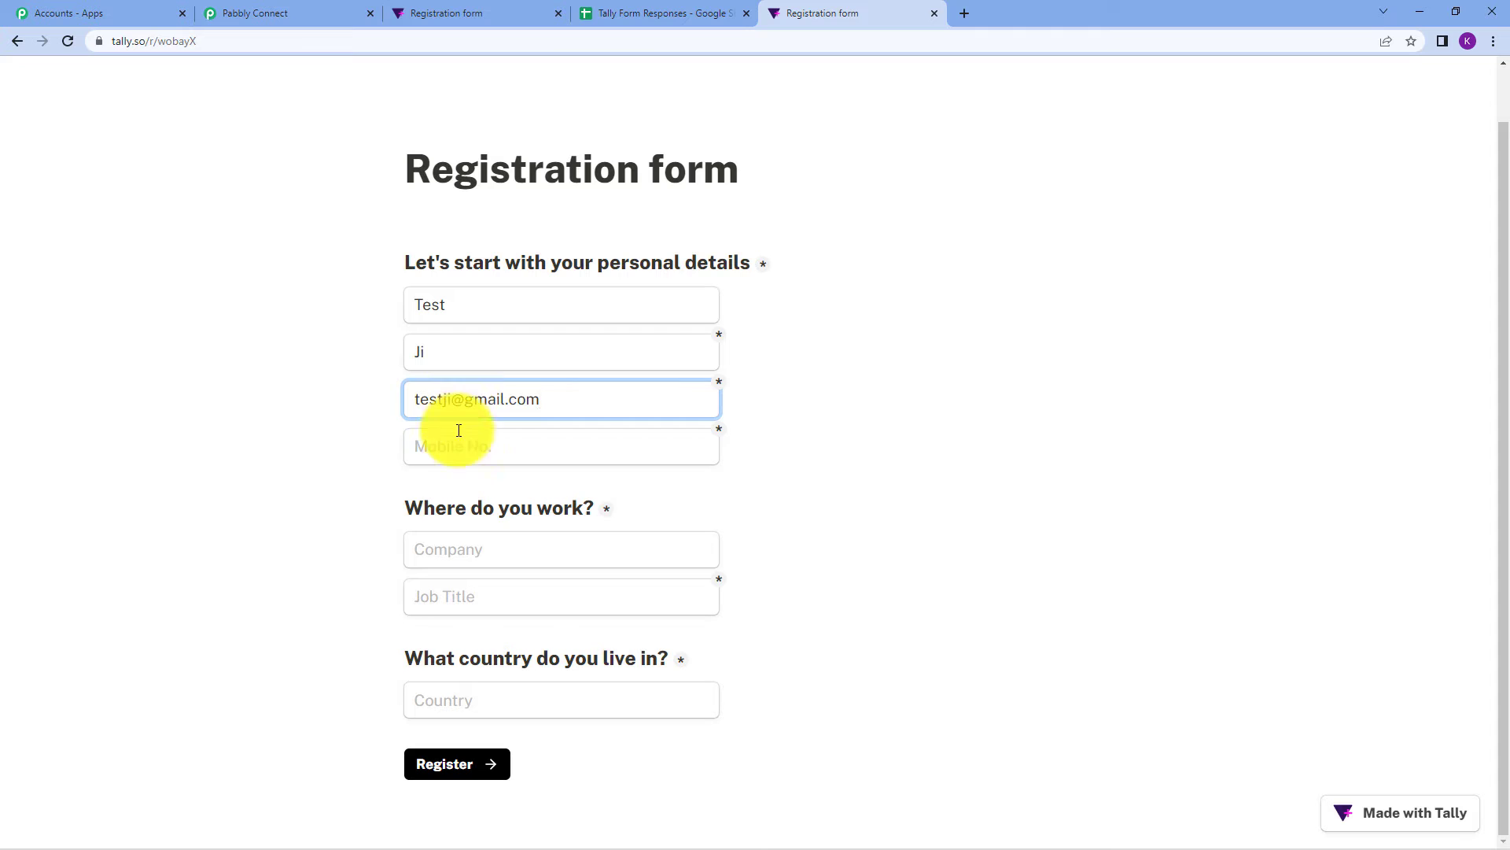
click(471, 461)
text(9000000)
click(455, 566)
text(Pabbly)
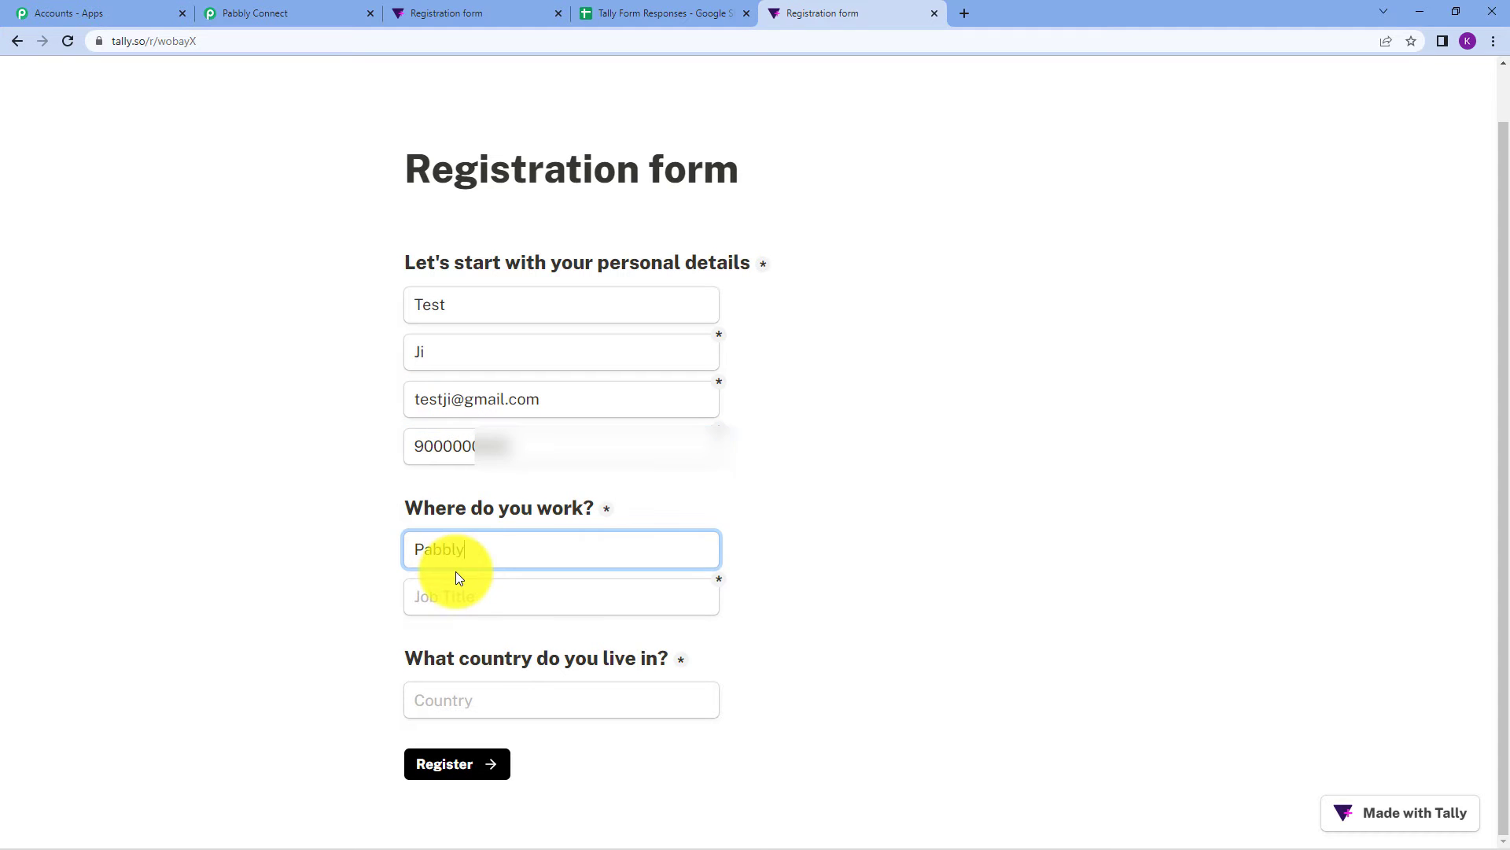
click(456, 599)
text(Video Creator)
click(483, 702)
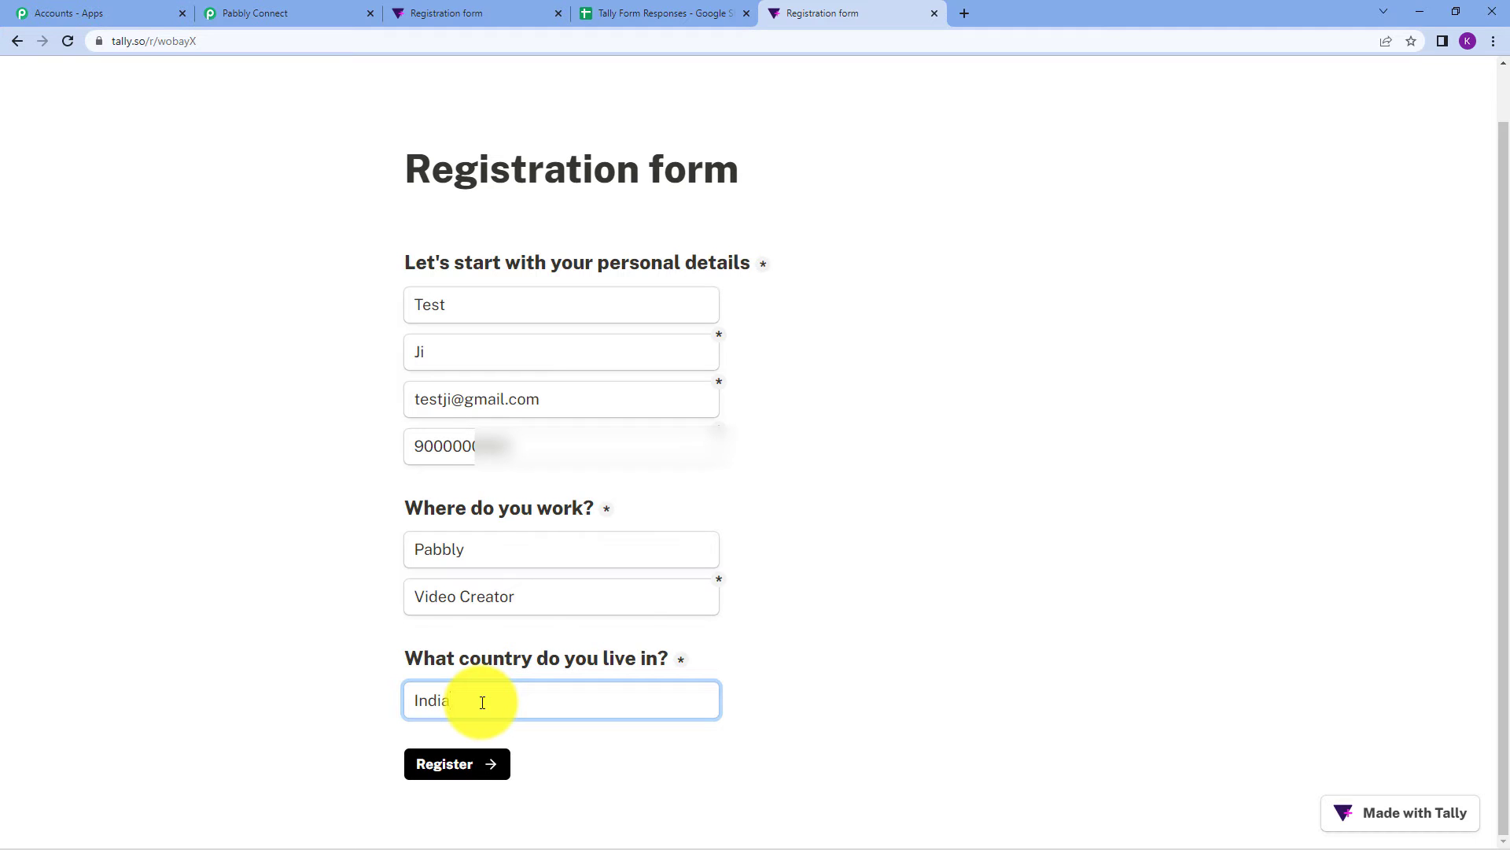
click(482, 769)
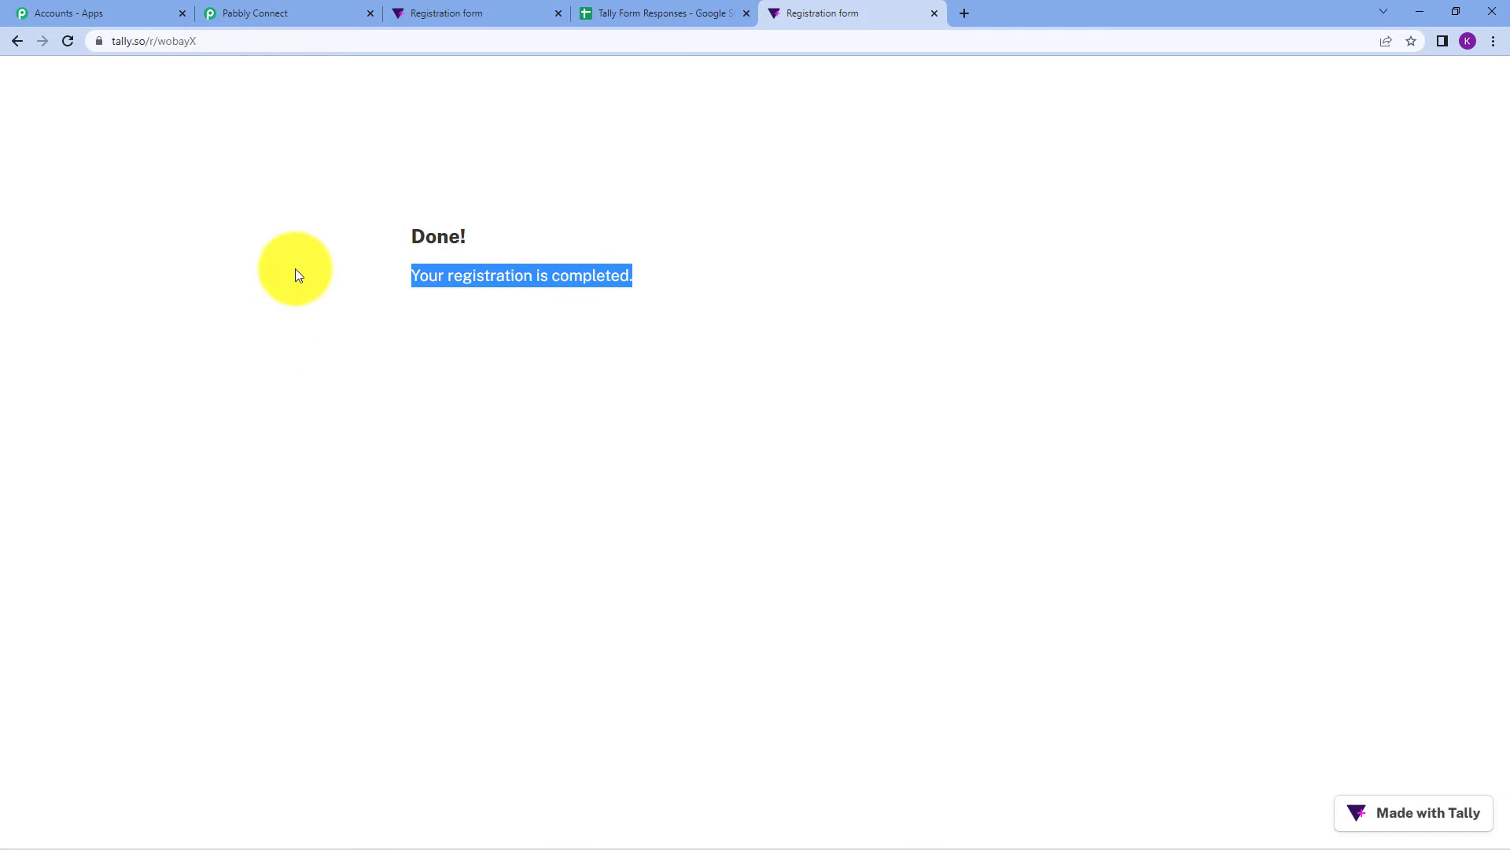
Scroll through the captured test response fields, such as Job Title Video Creator and country India.
click(270, 11)
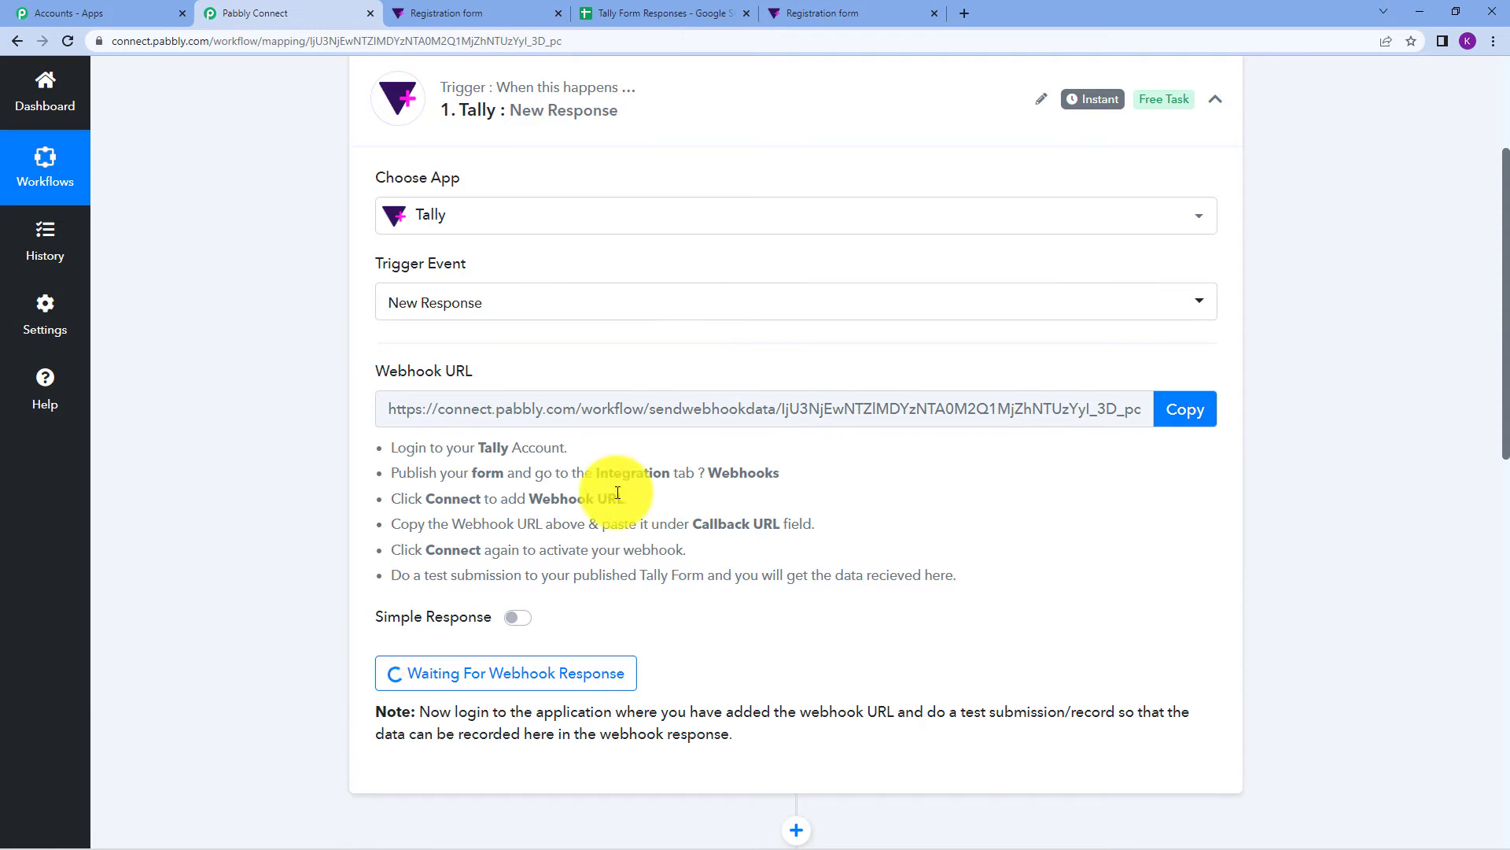
scroll(681, 300, down, 5)
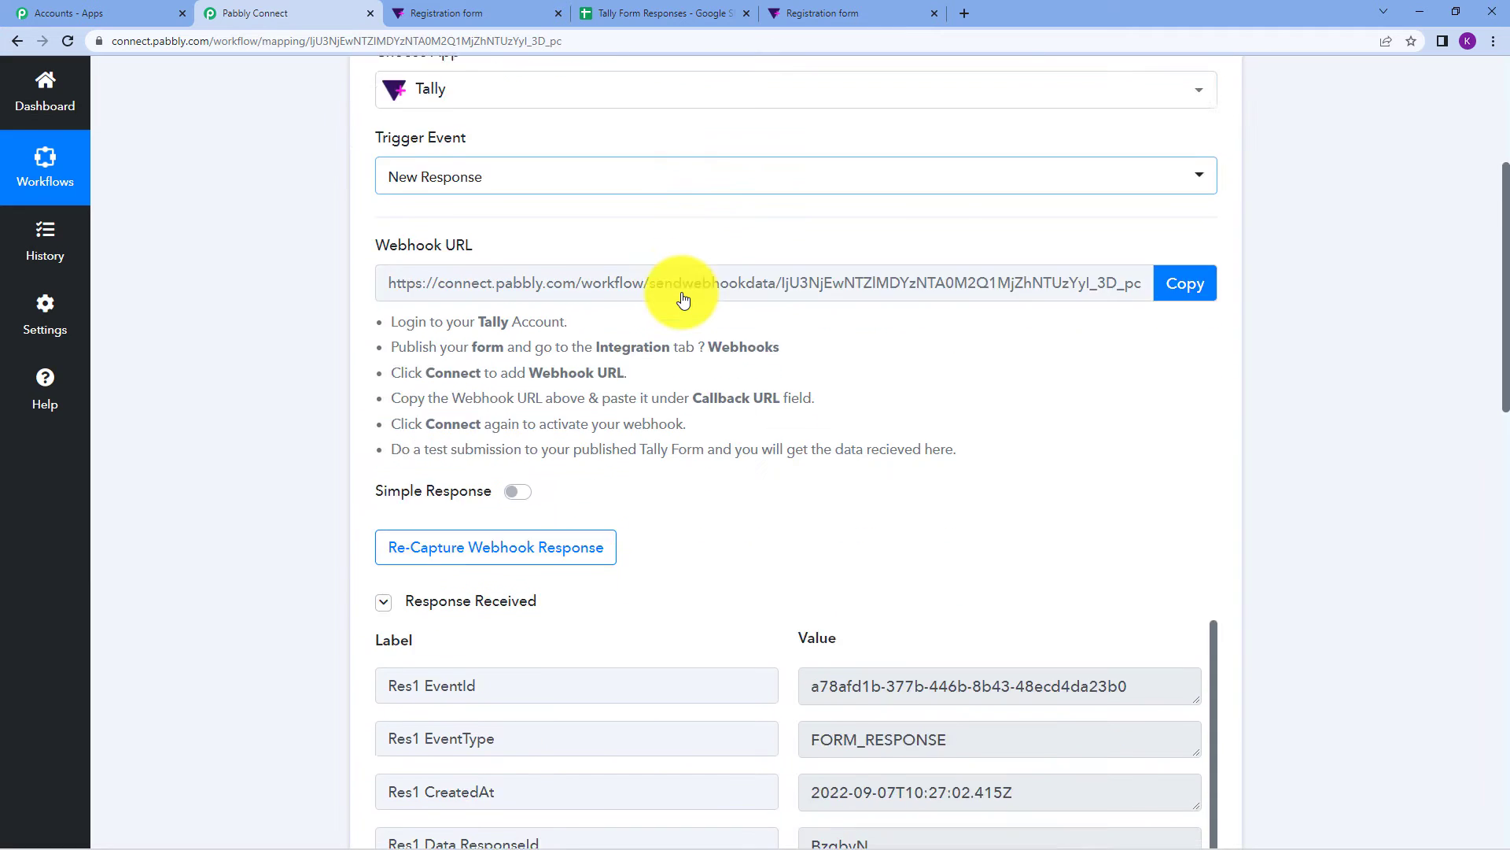
scroll(903, 211, down, 4)
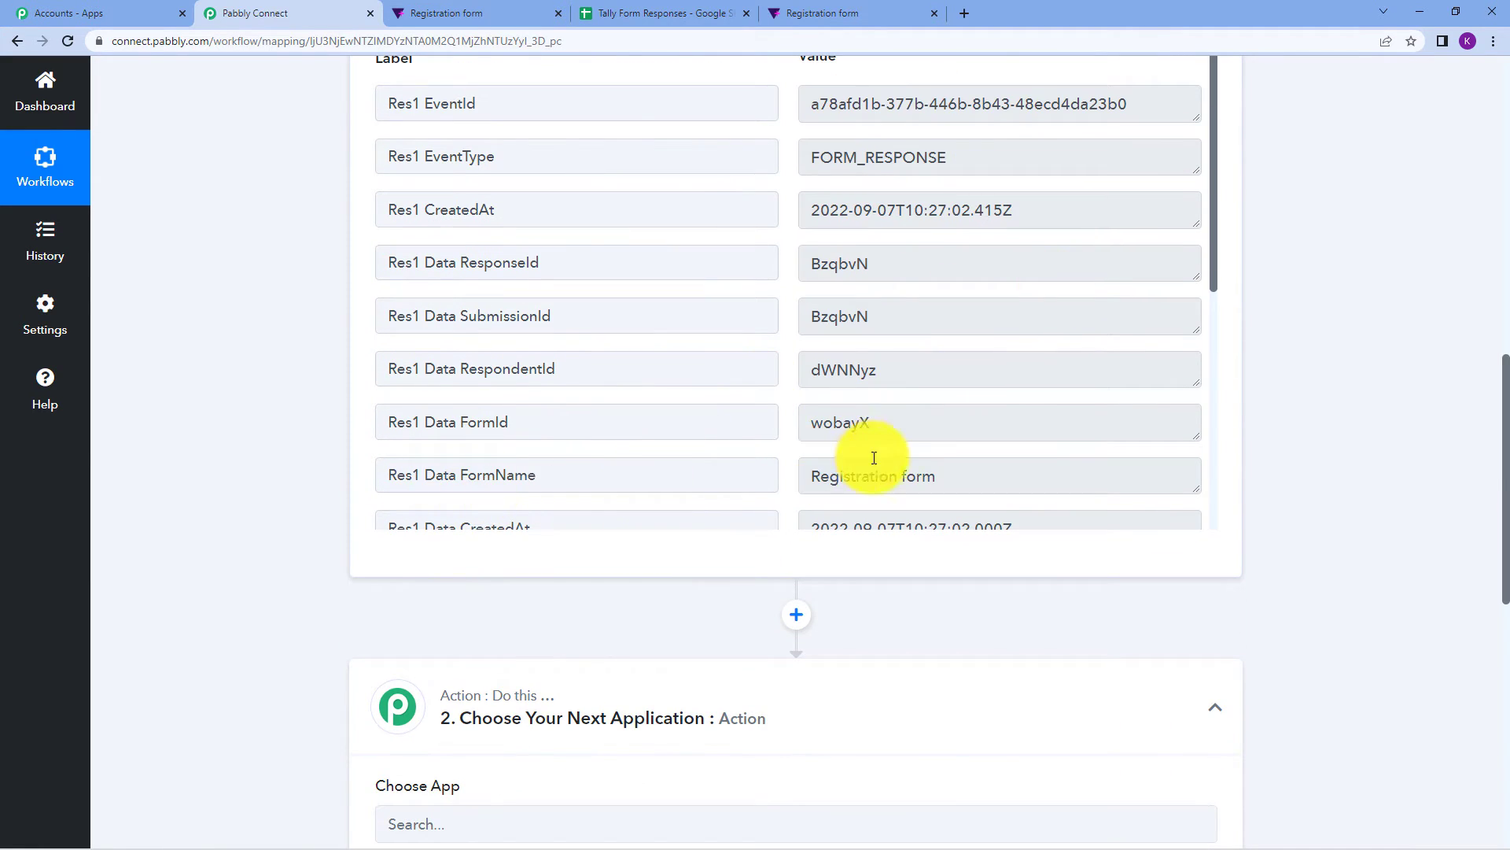
scroll(991, 230, down, 3)
scroll(991, 230, down, 1)
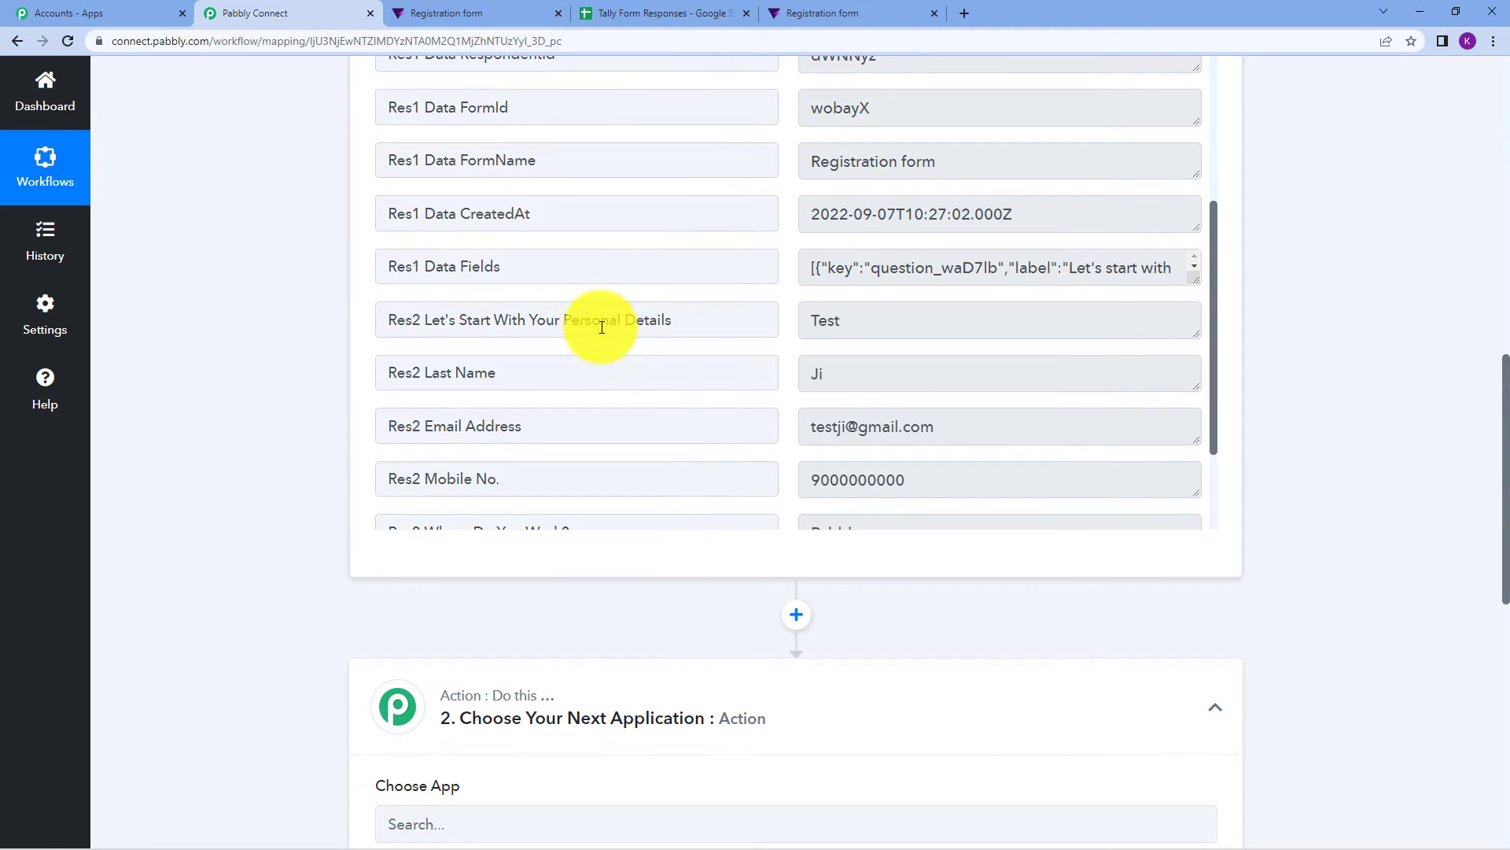
drag(563, 319, 844, 327)
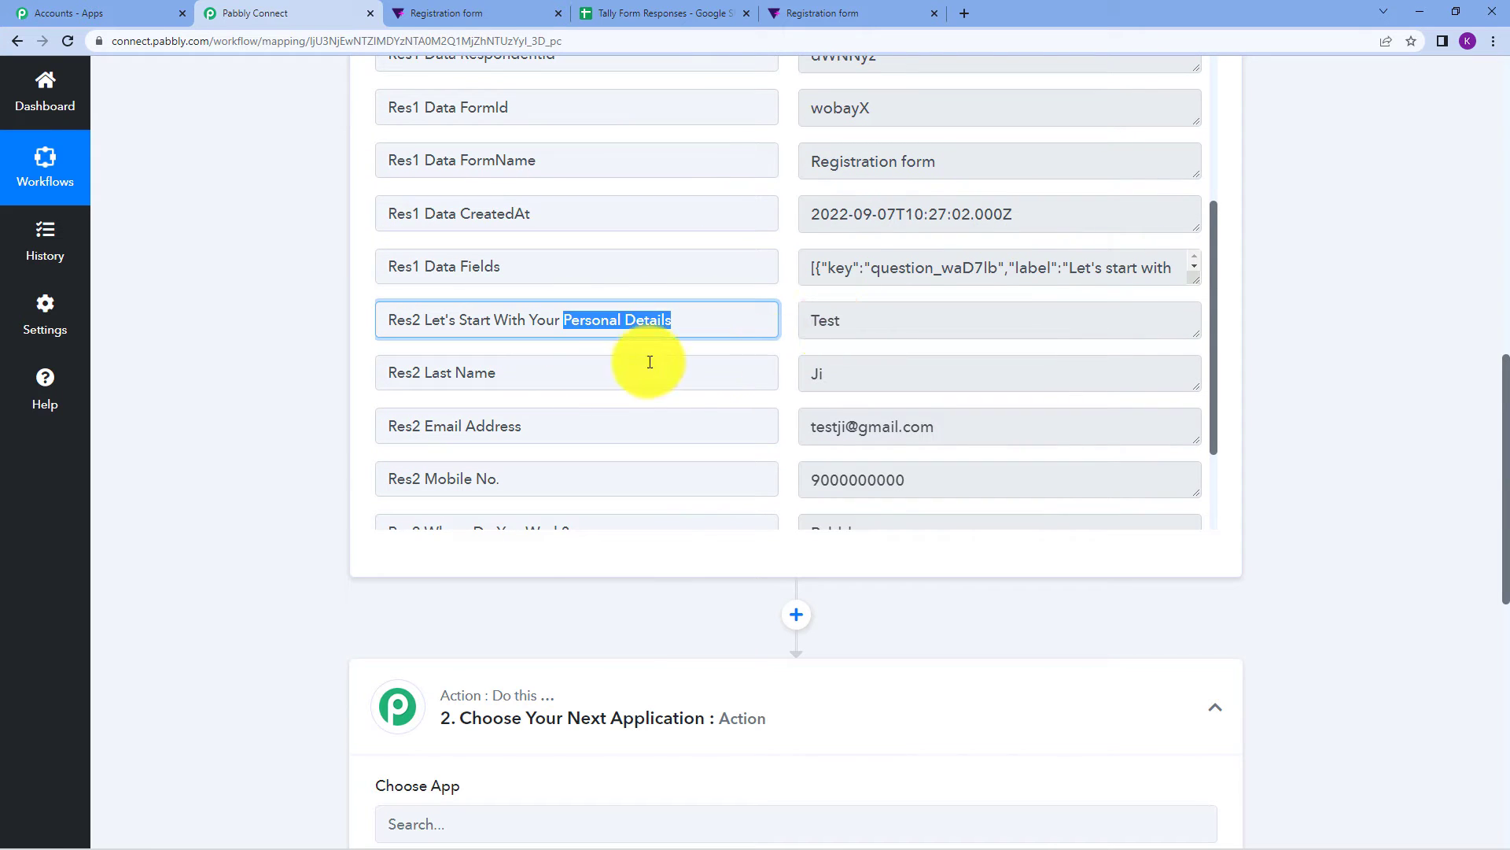
scroll(840, 366, down, 2)
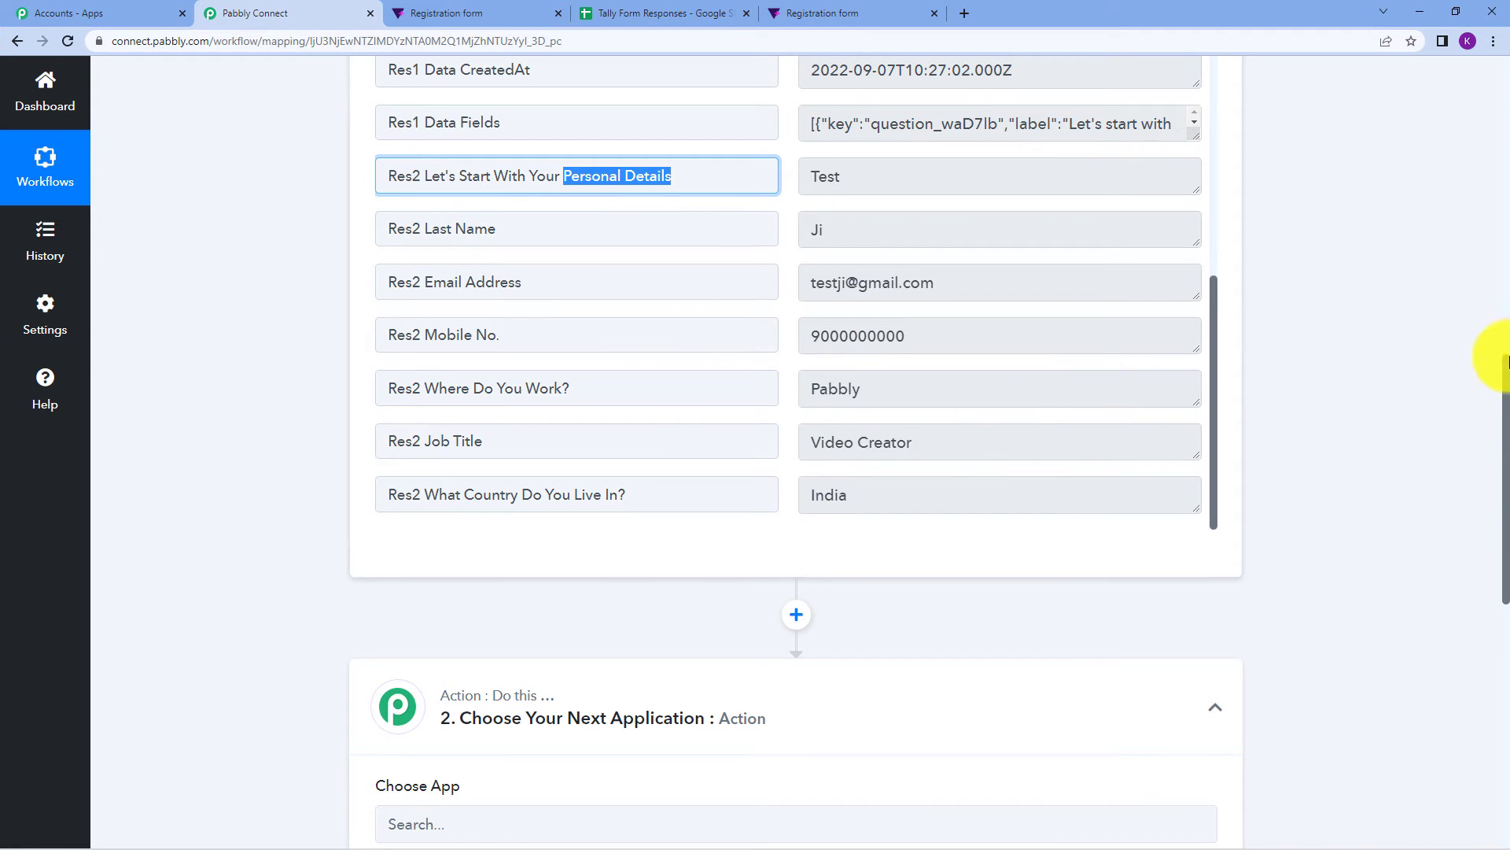
scroll(1499, 362, up, 7)
scroll(1339, 286, up, 2)
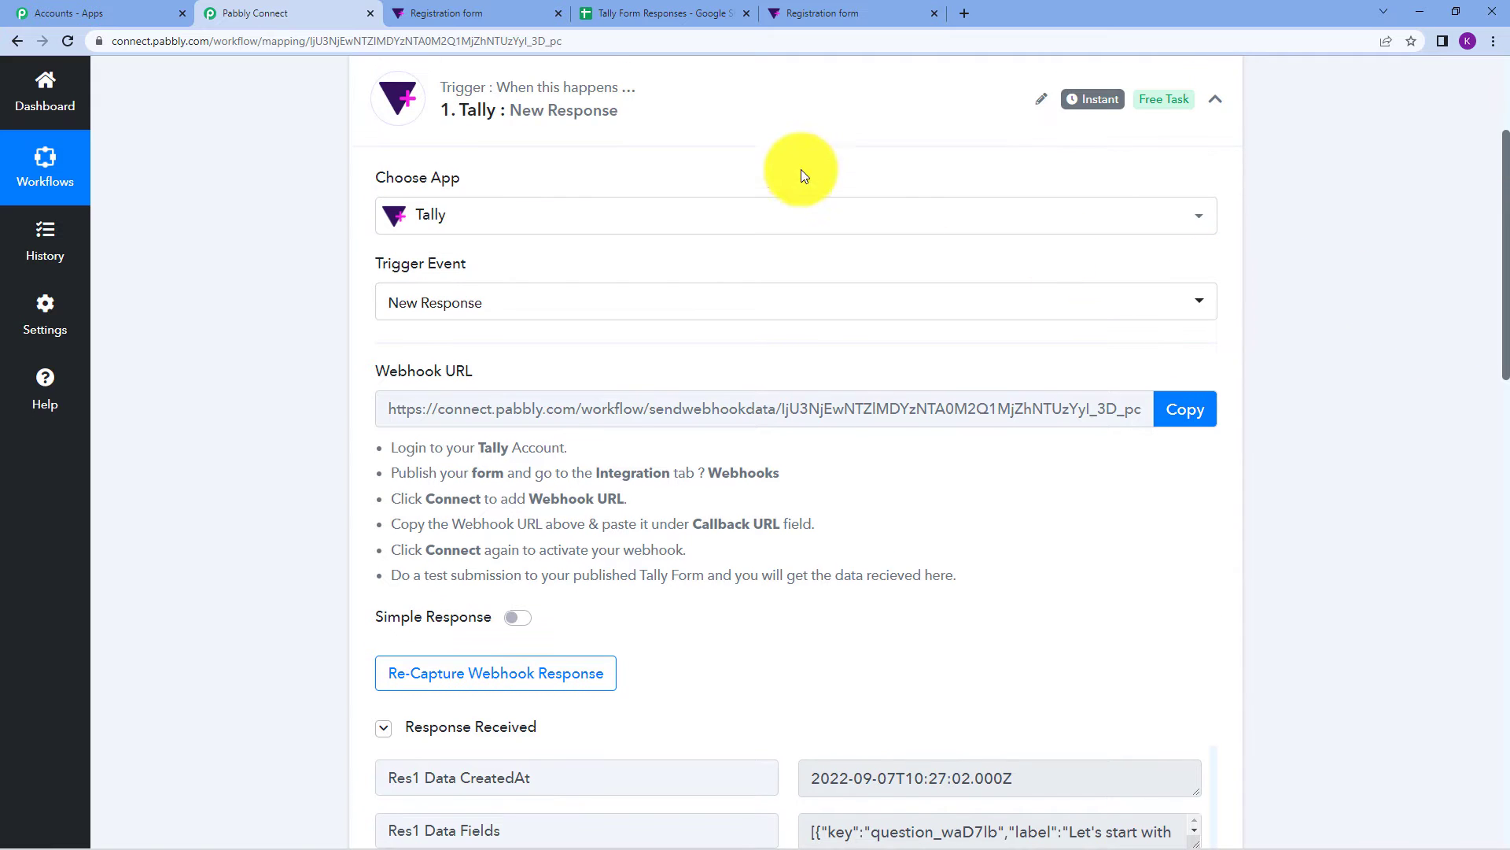
scroll(1290, 362, down, 1)
scroll(1298, 378, up, 3)
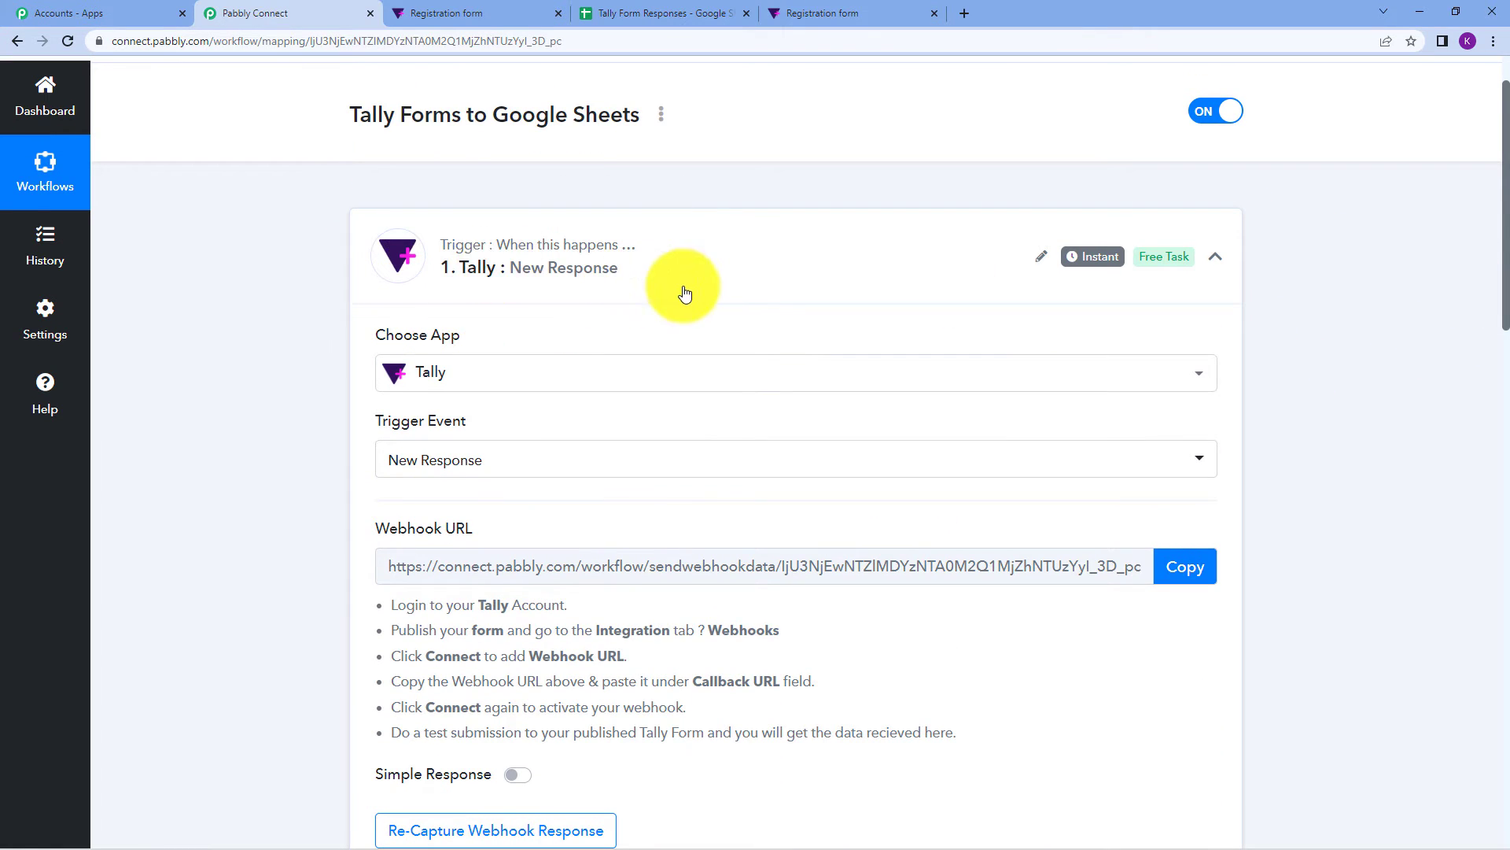
scroll(686, 297, down, 4)
scroll(1086, 318, down, 5)
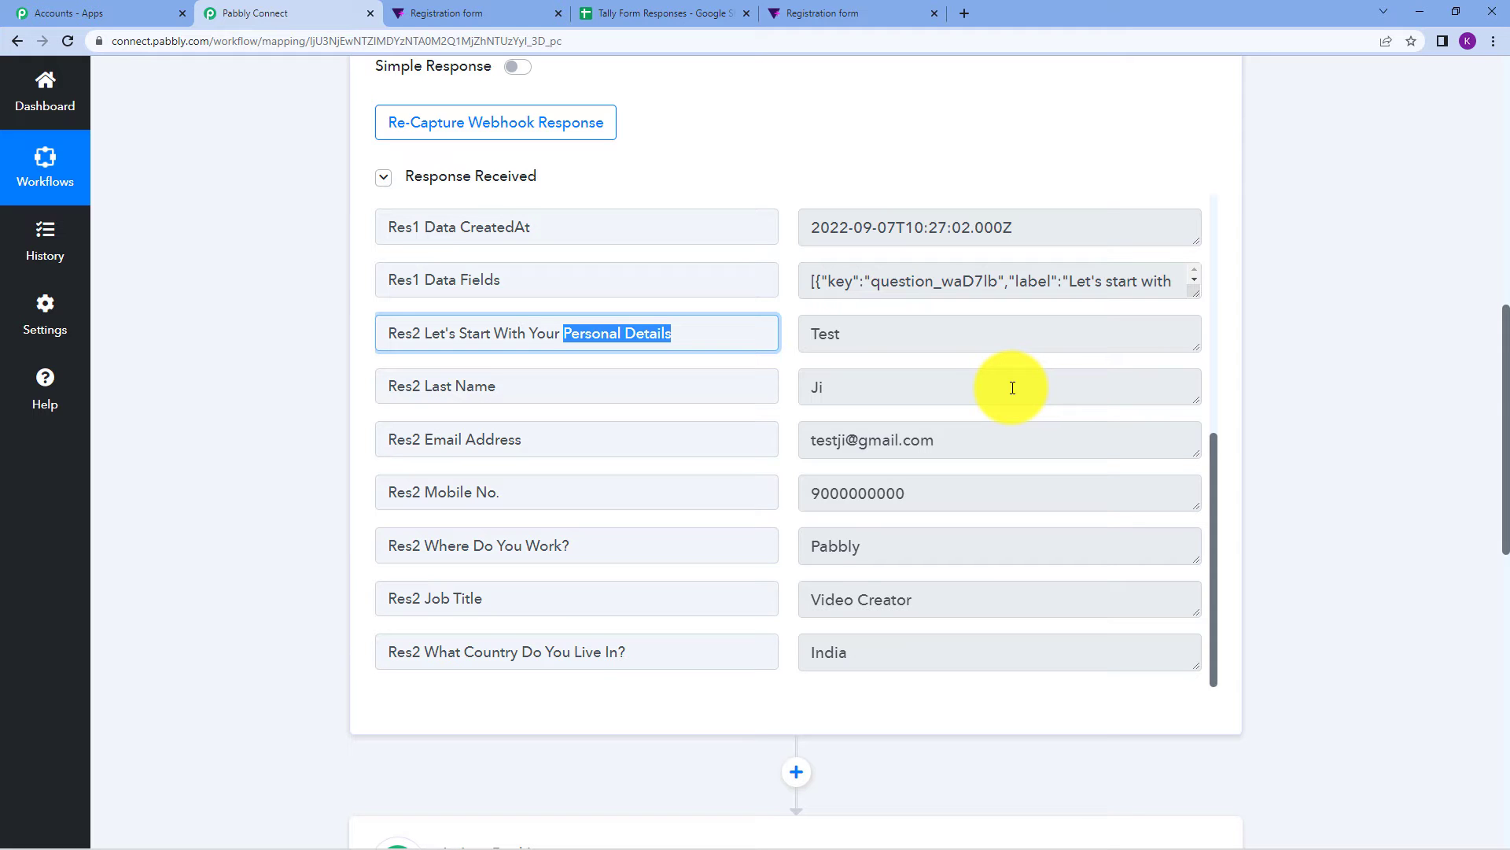
scroll(1285, 234, down, 8)
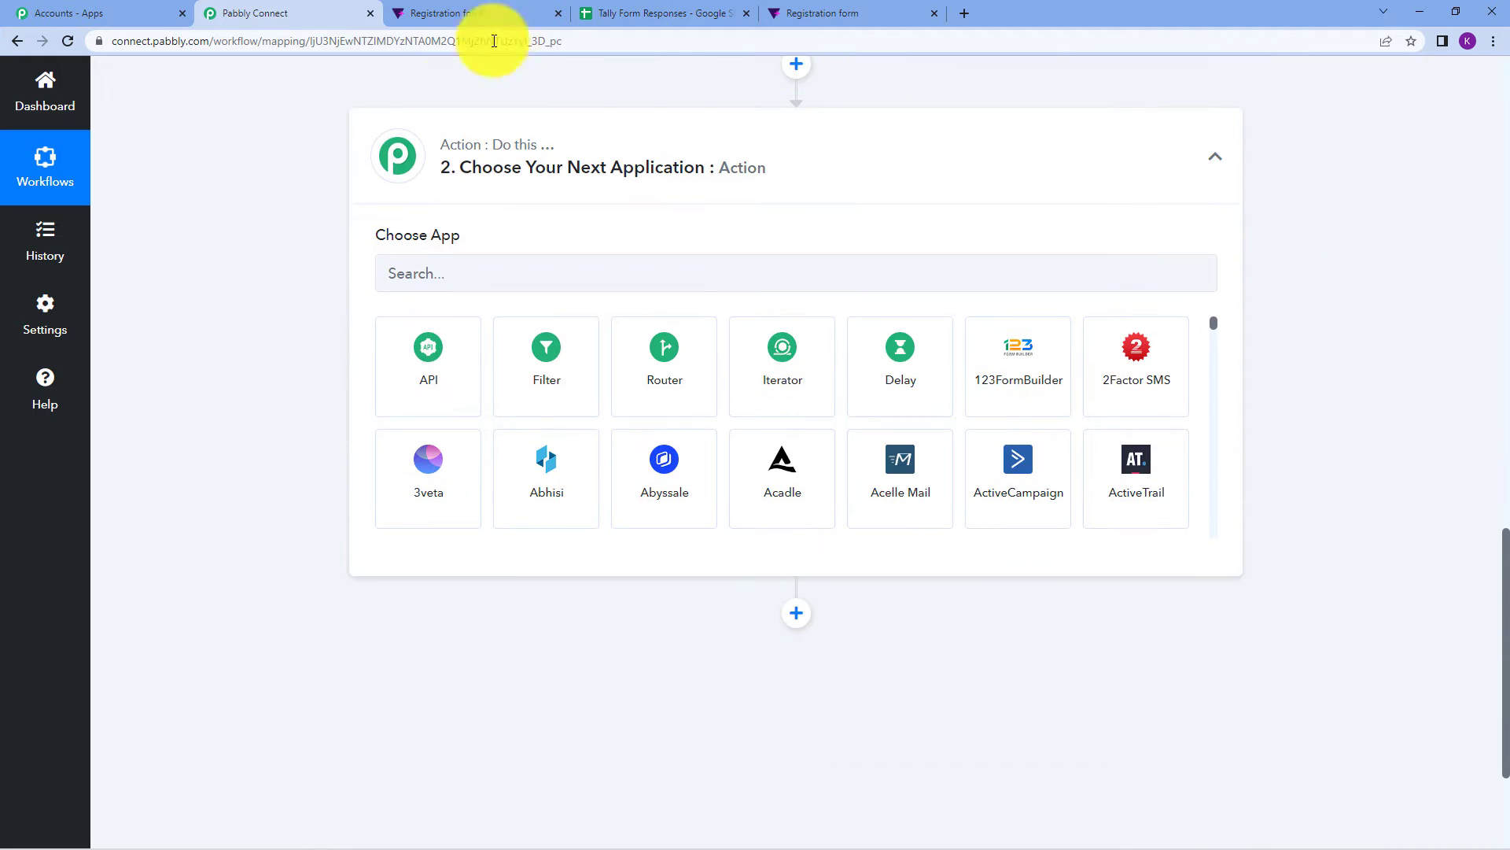
Set the action to Google Sheets with the Add New Row event.
click(460, 283)
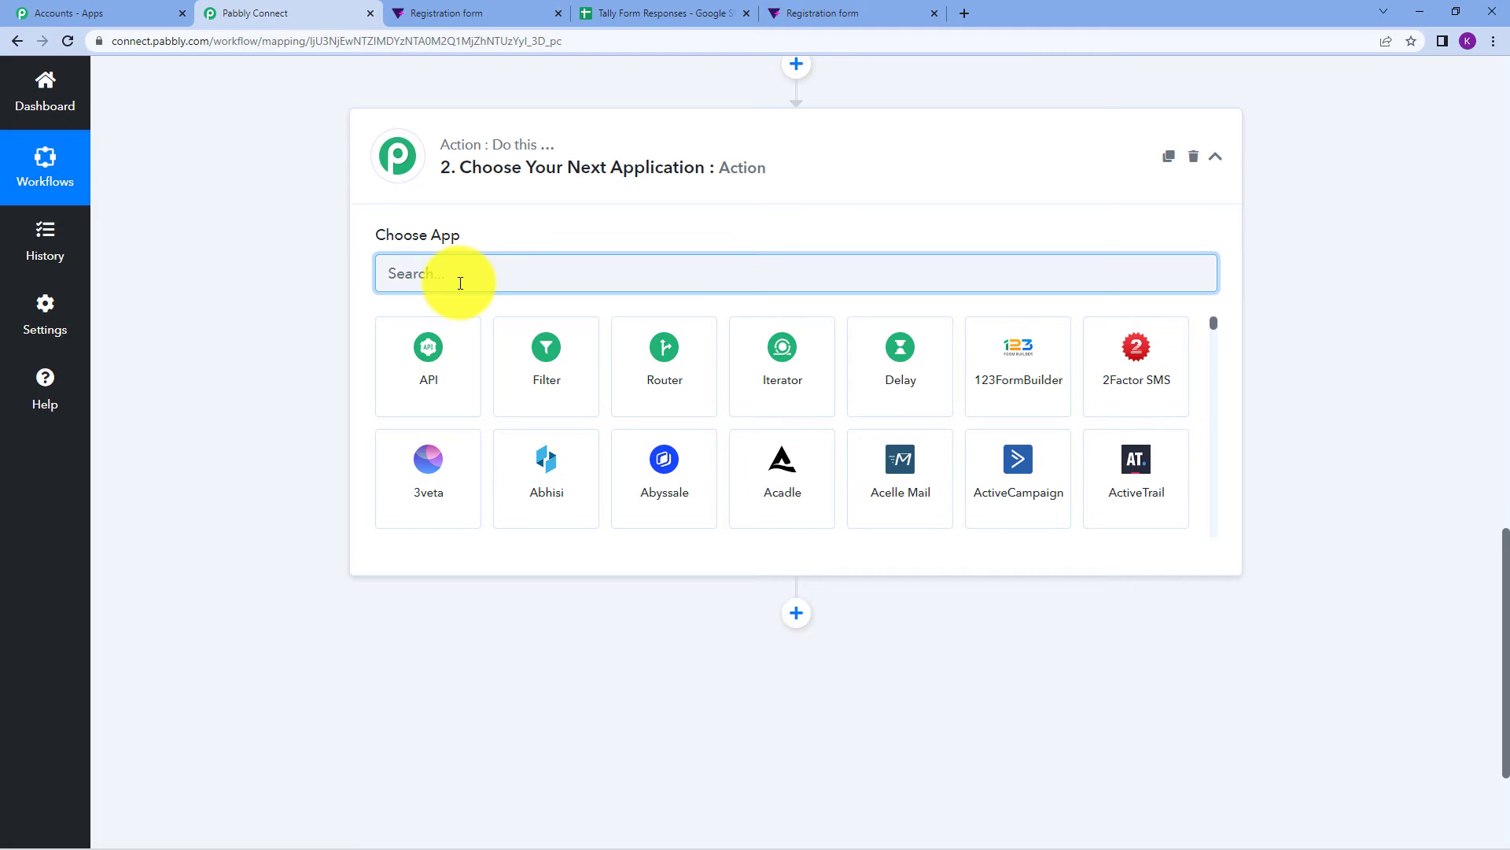
text(goo)
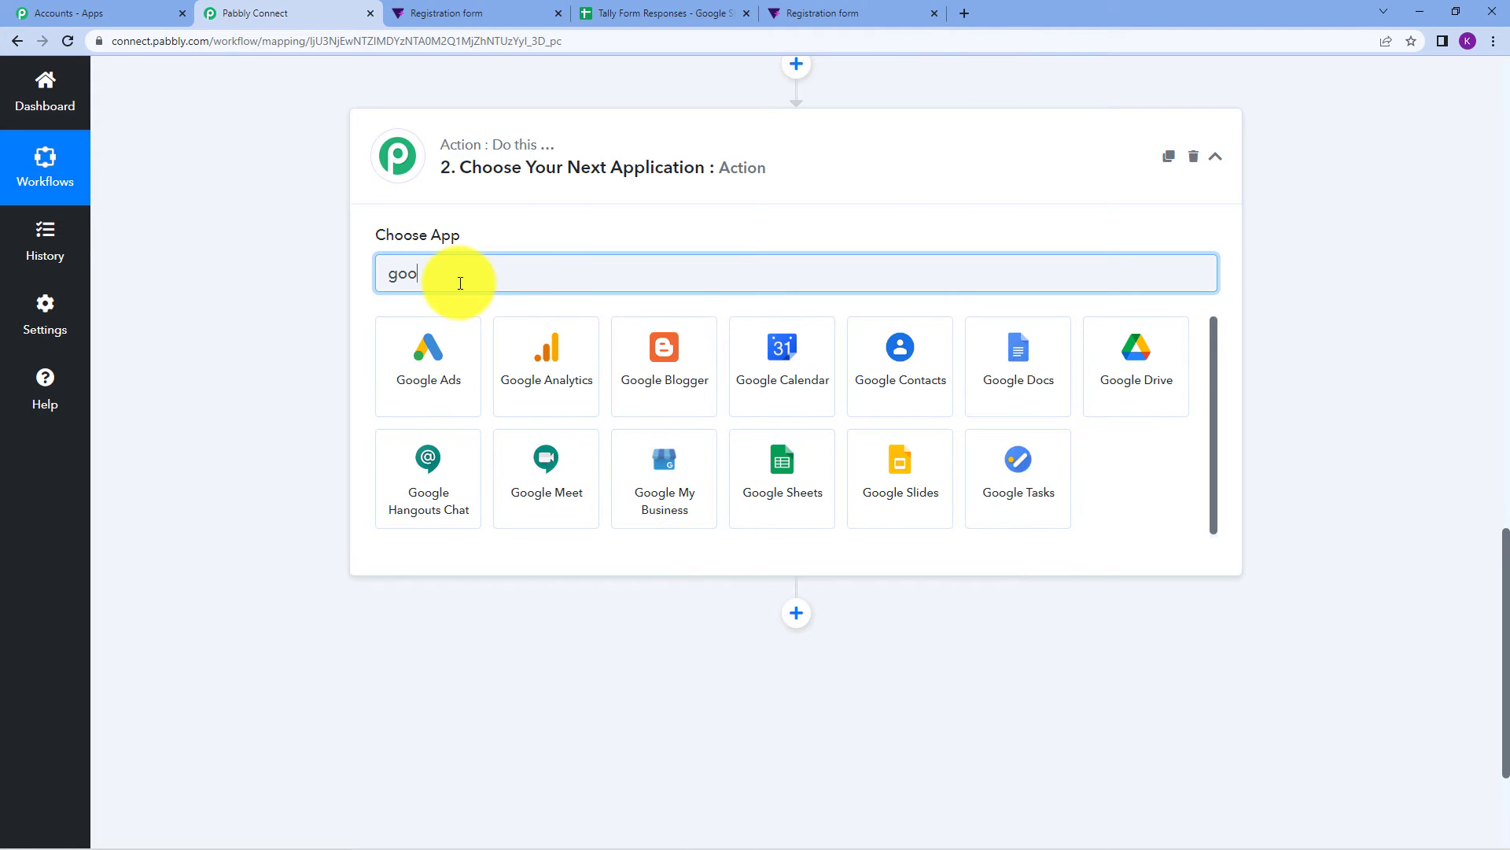
text(gle sh)
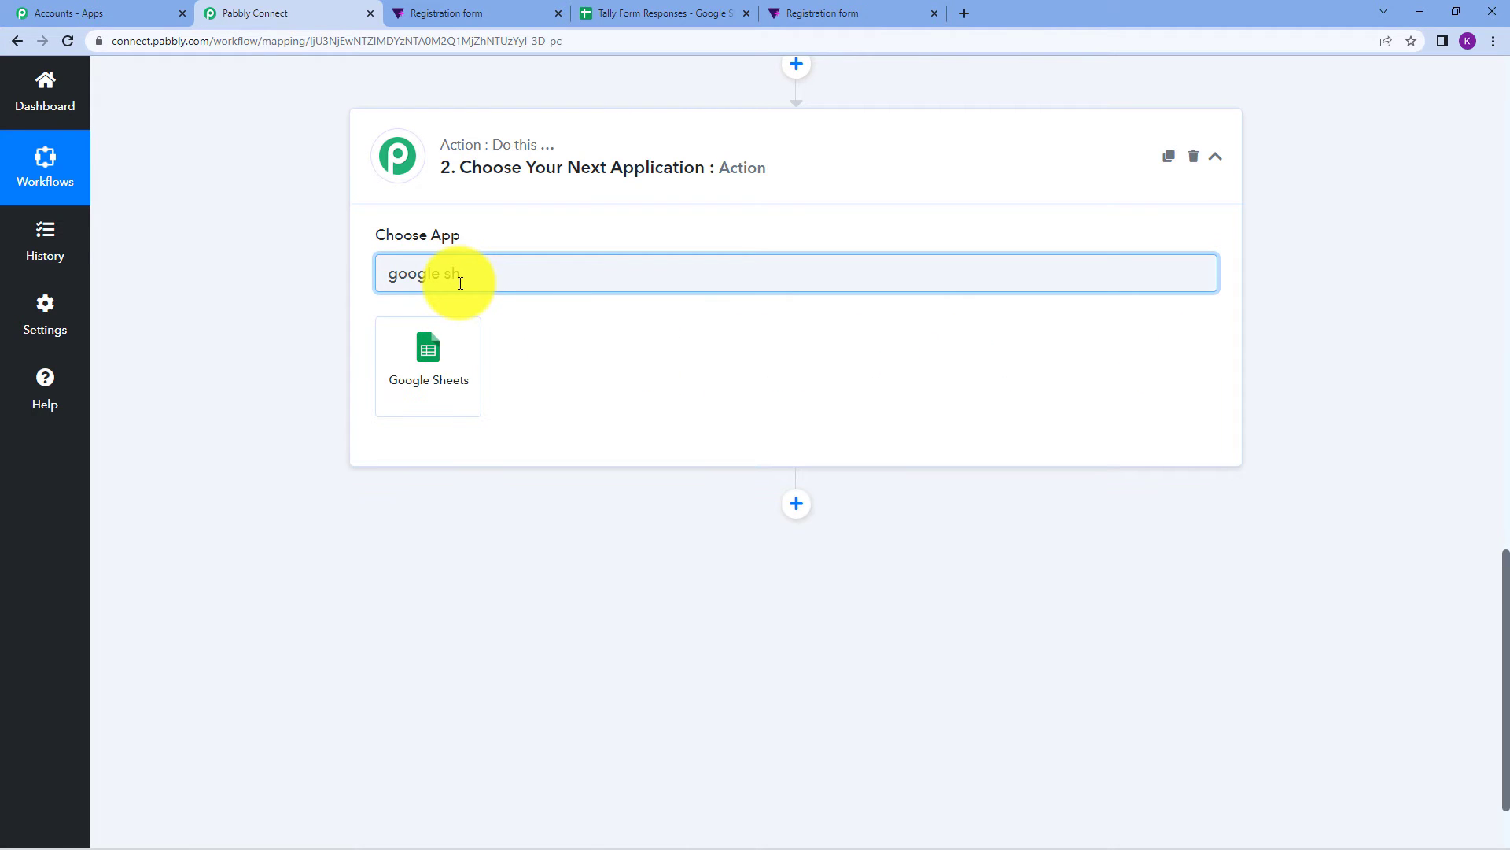
click(445, 347)
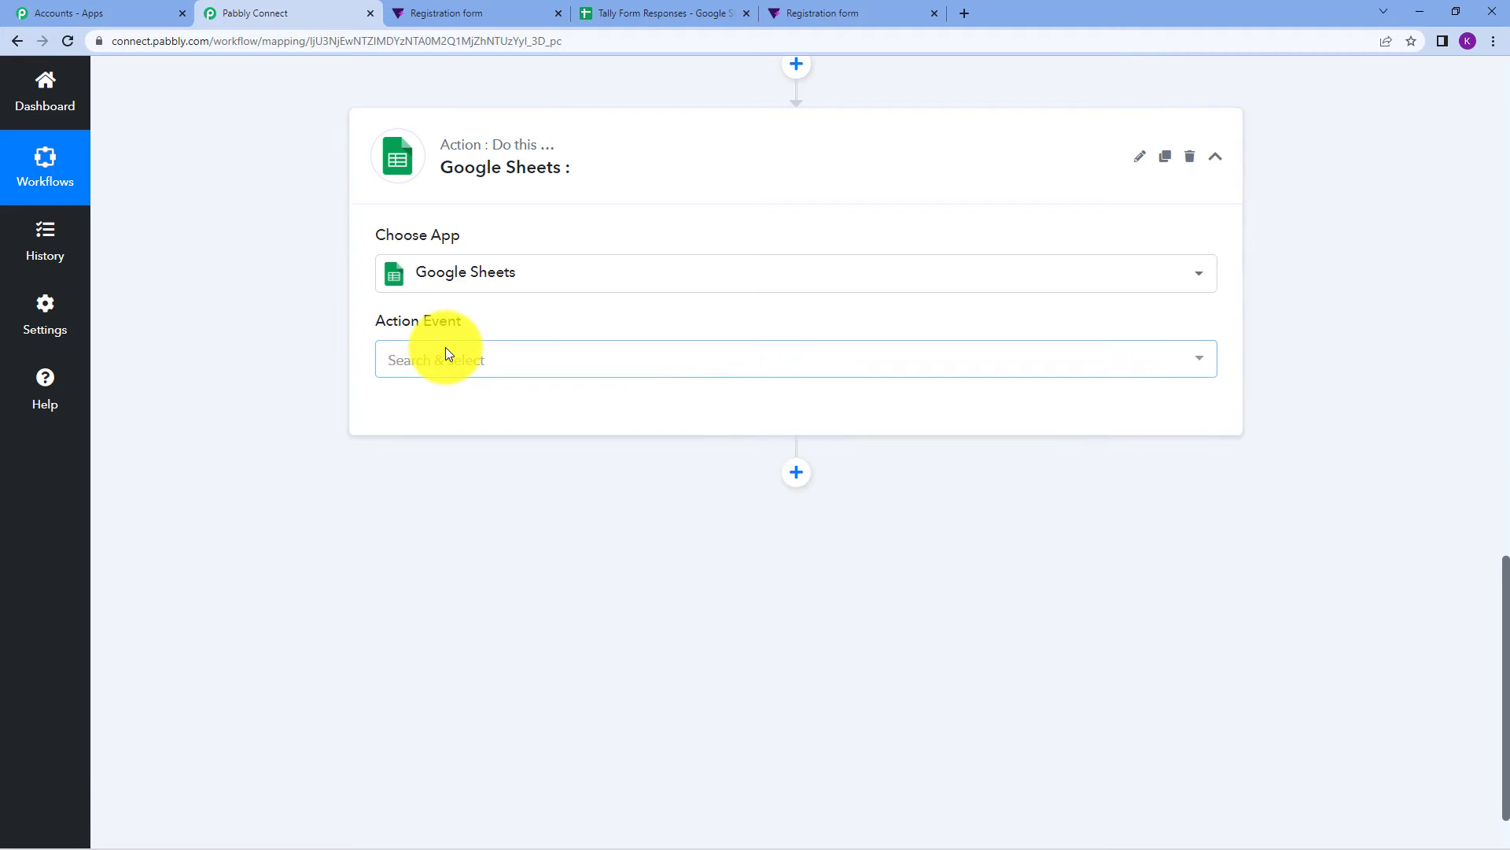
click(475, 364)
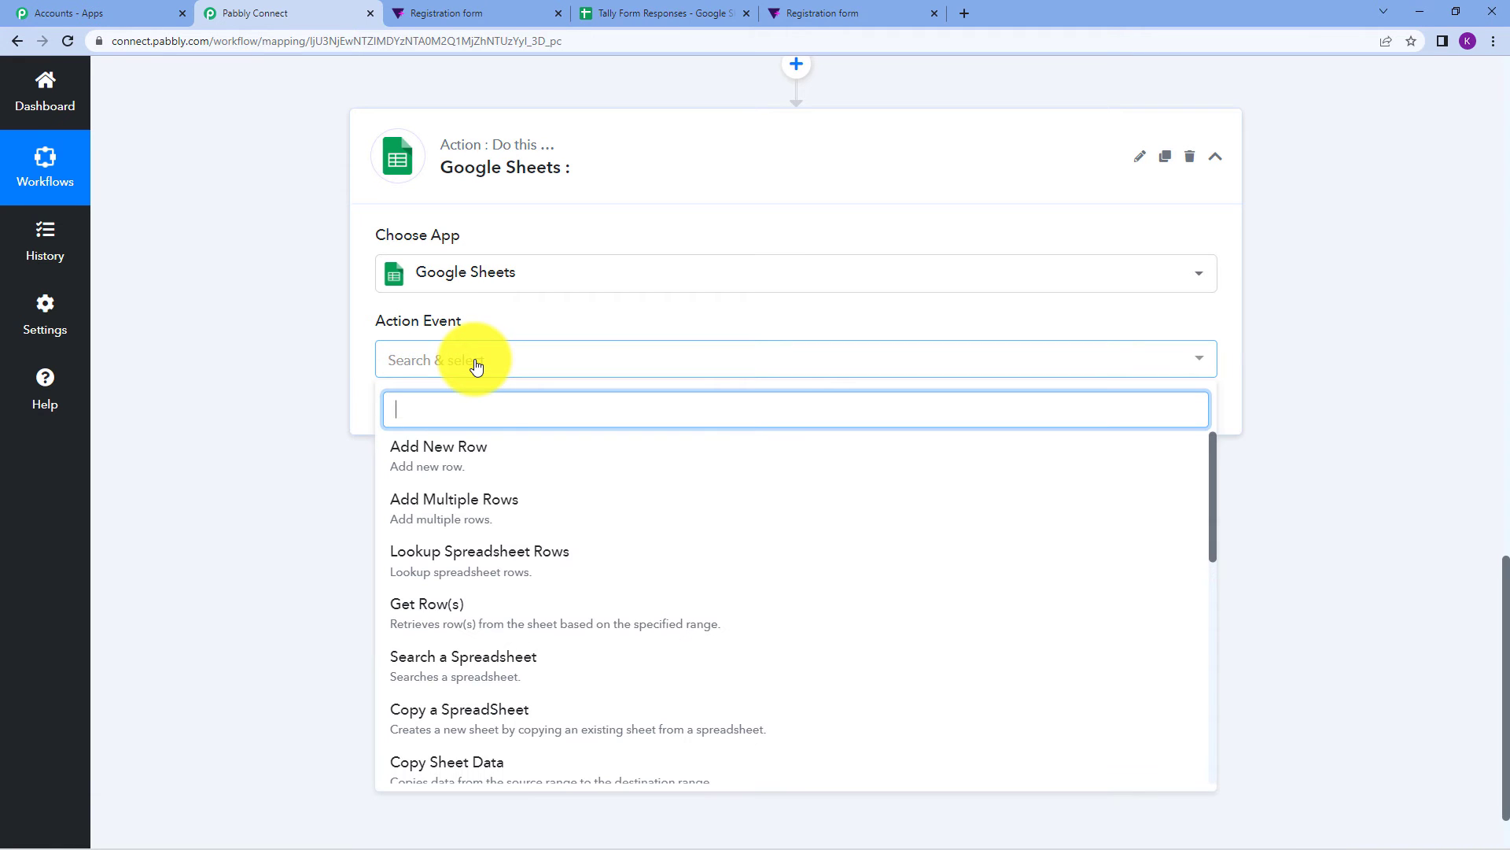
click(488, 465)
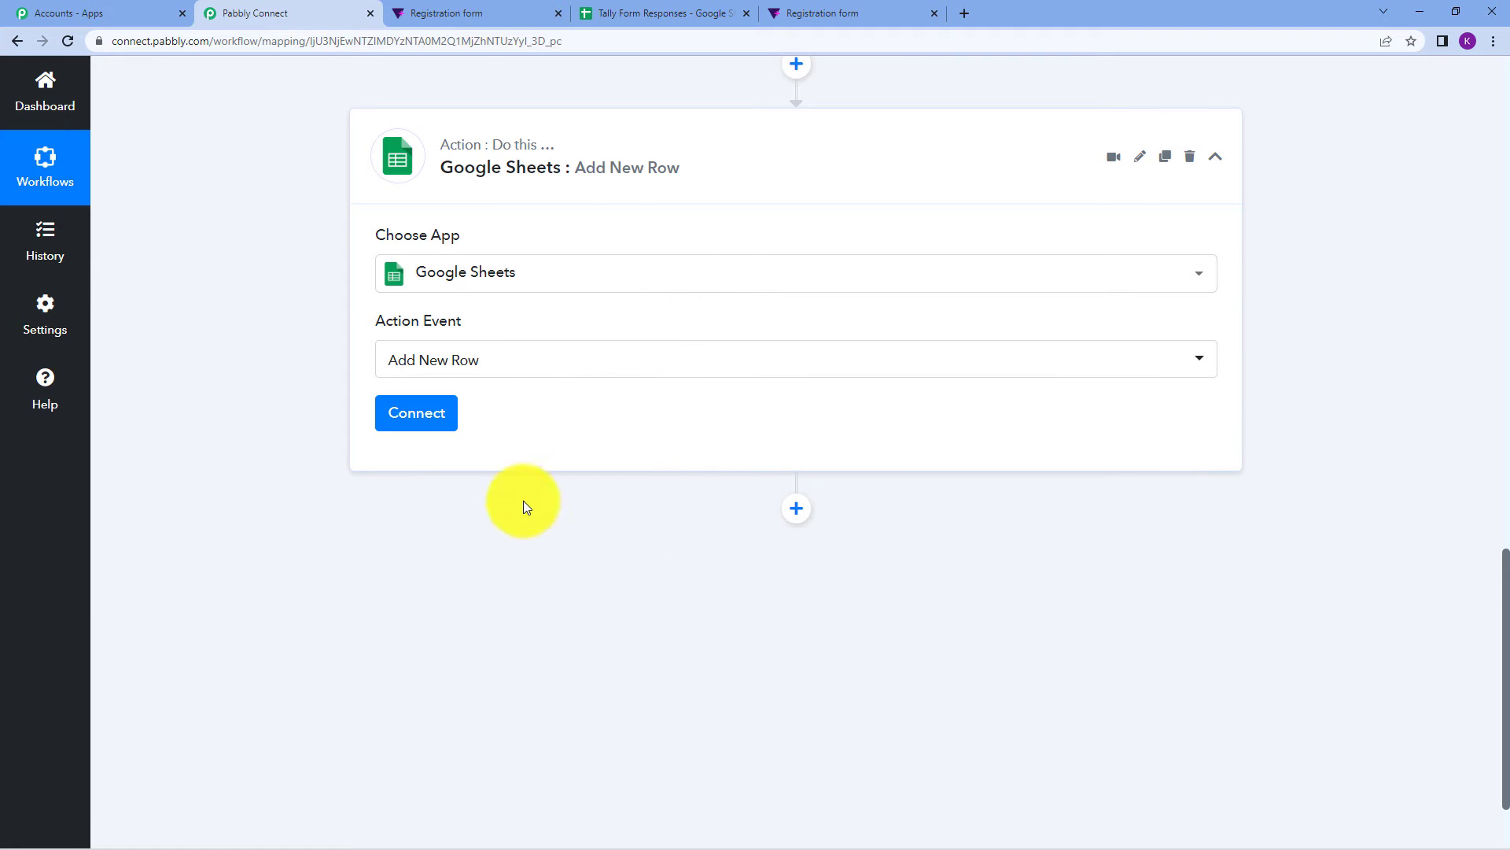
click(423, 423)
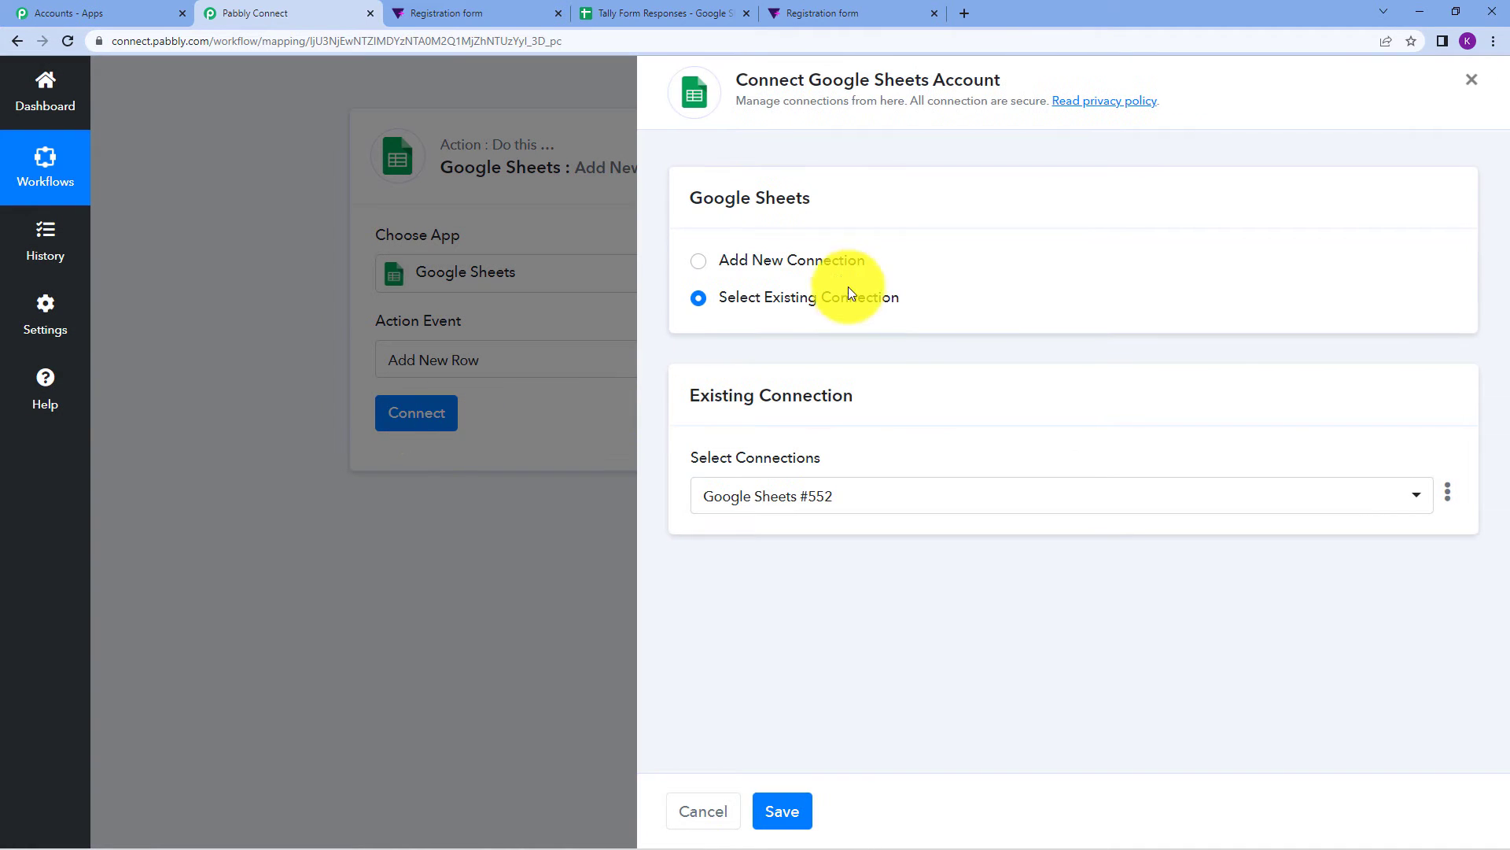
Add a new Google Sheets connection and authorize it with the Google account.
click(835, 271)
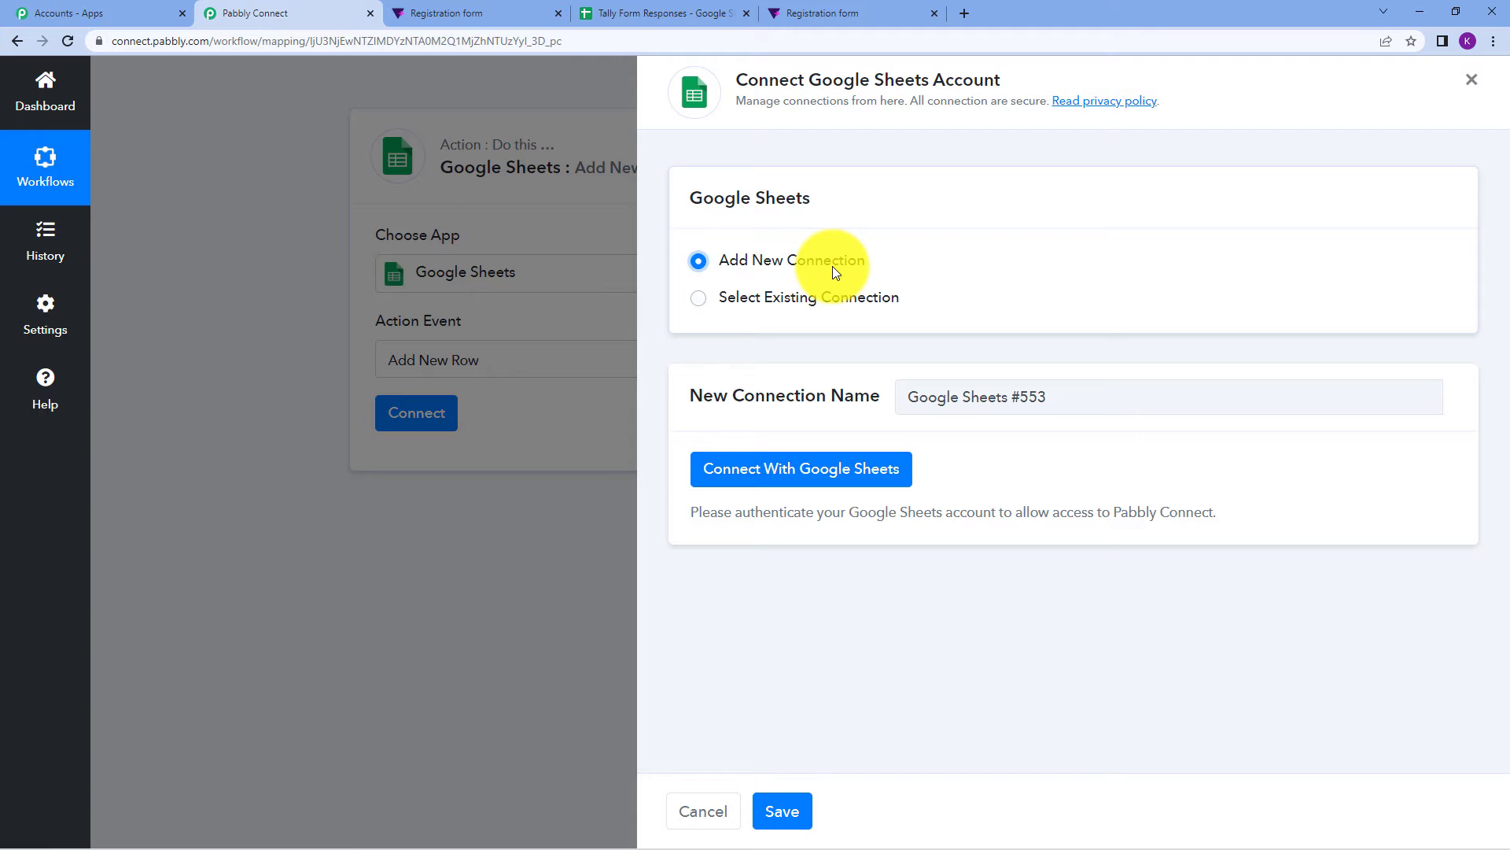
click(799, 471)
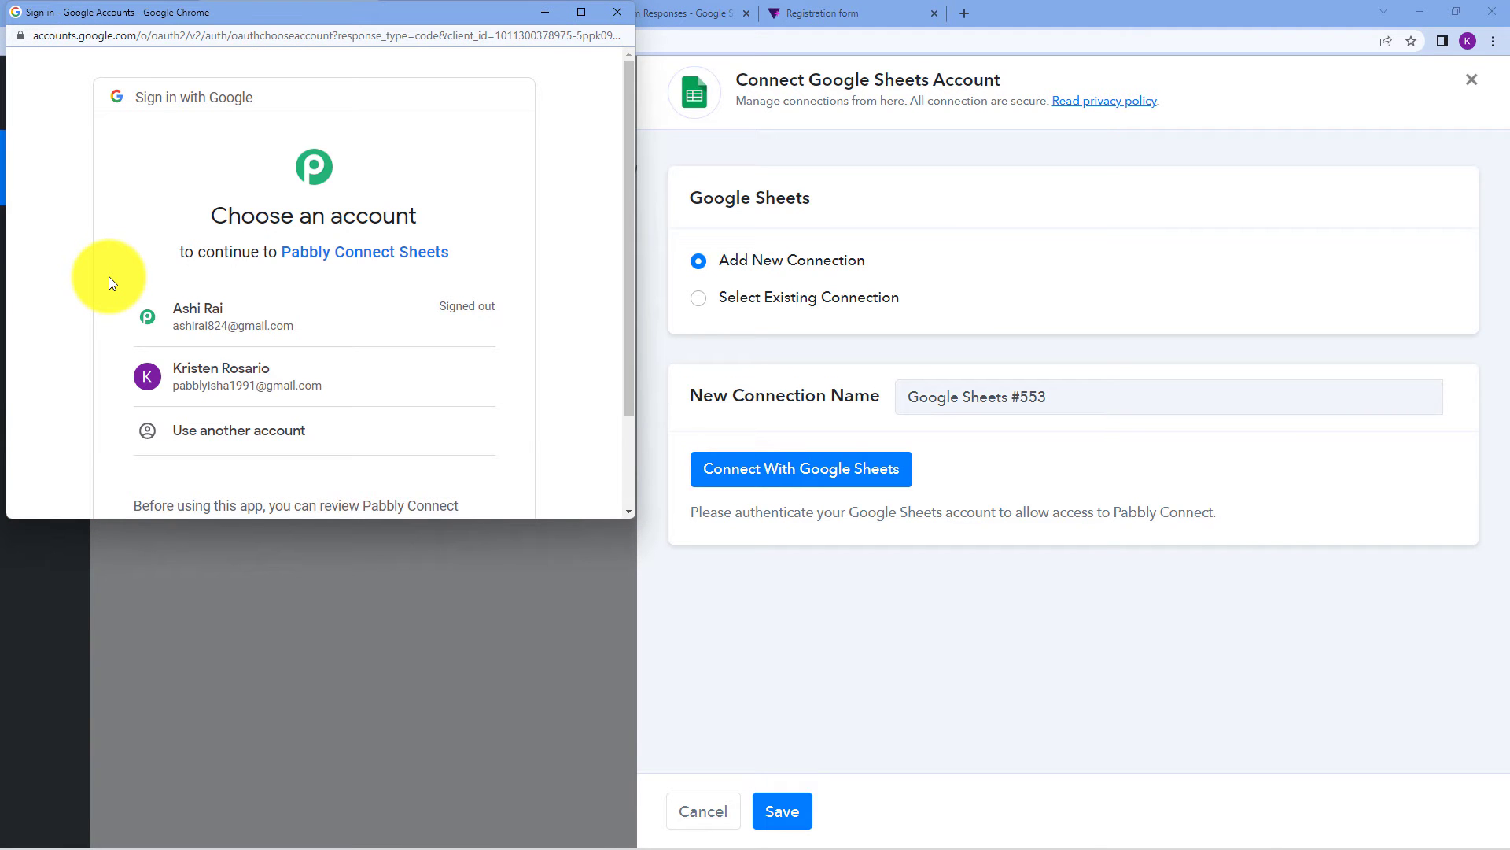
click(284, 381)
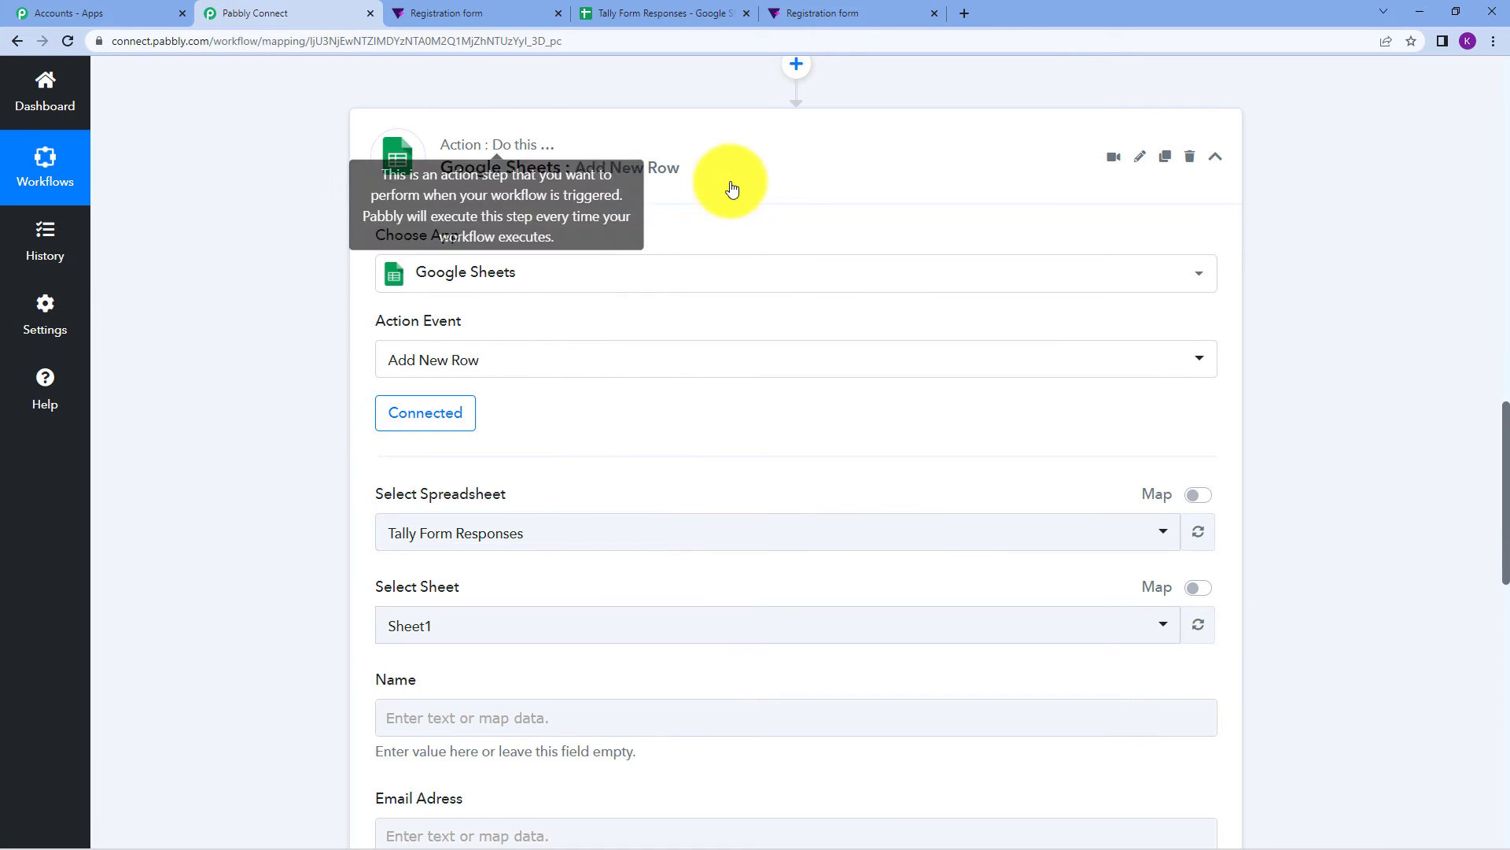
Leave Tally Form Responses selected in the spreadsheet dropdown and view that spreadsheet.
scroll(650, 378, down, 1)
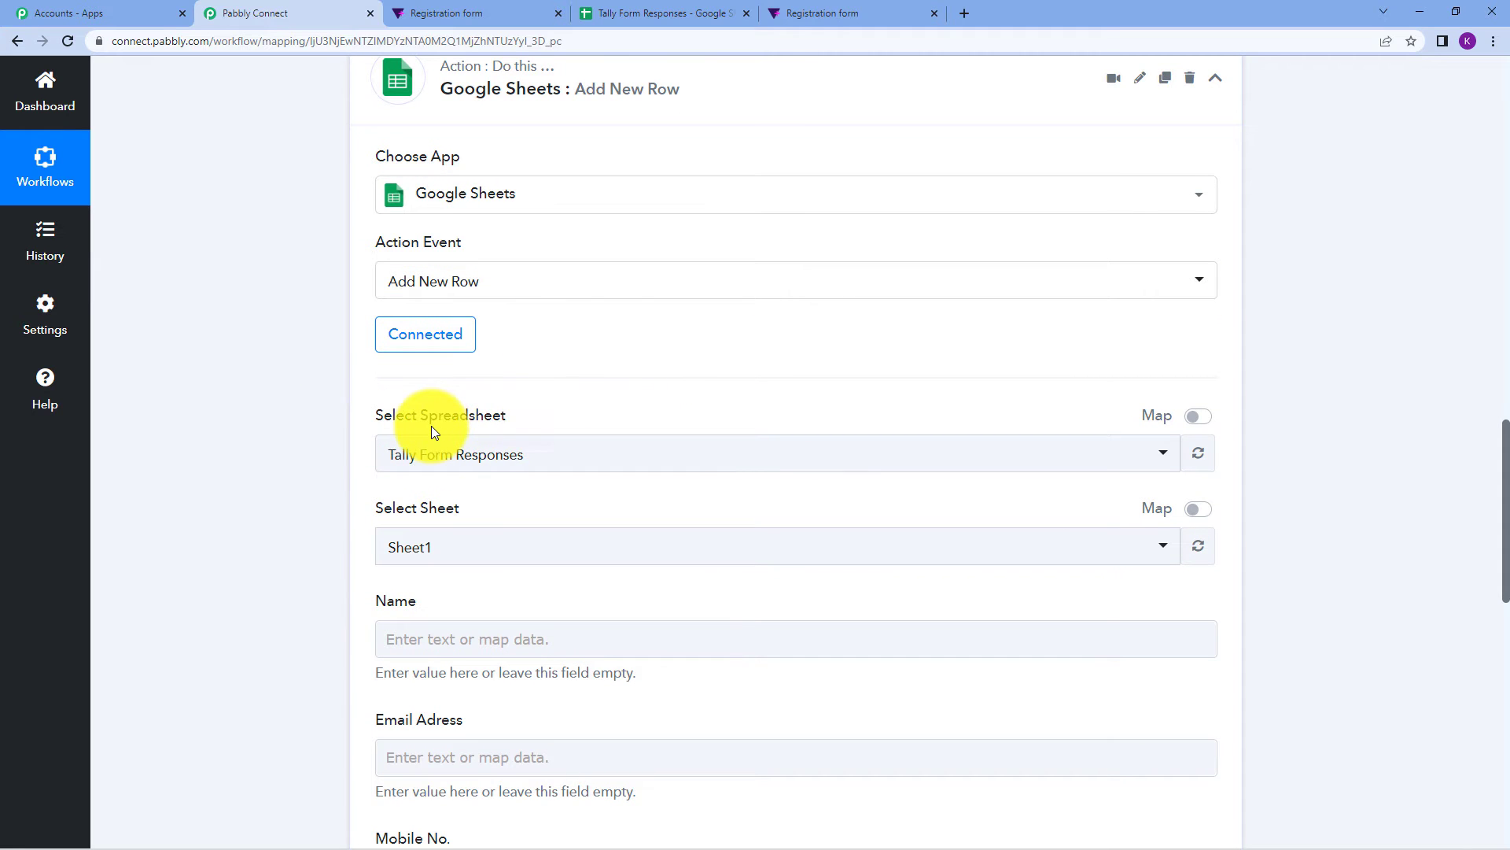
click(625, 447)
scroll(634, 614, down, 5)
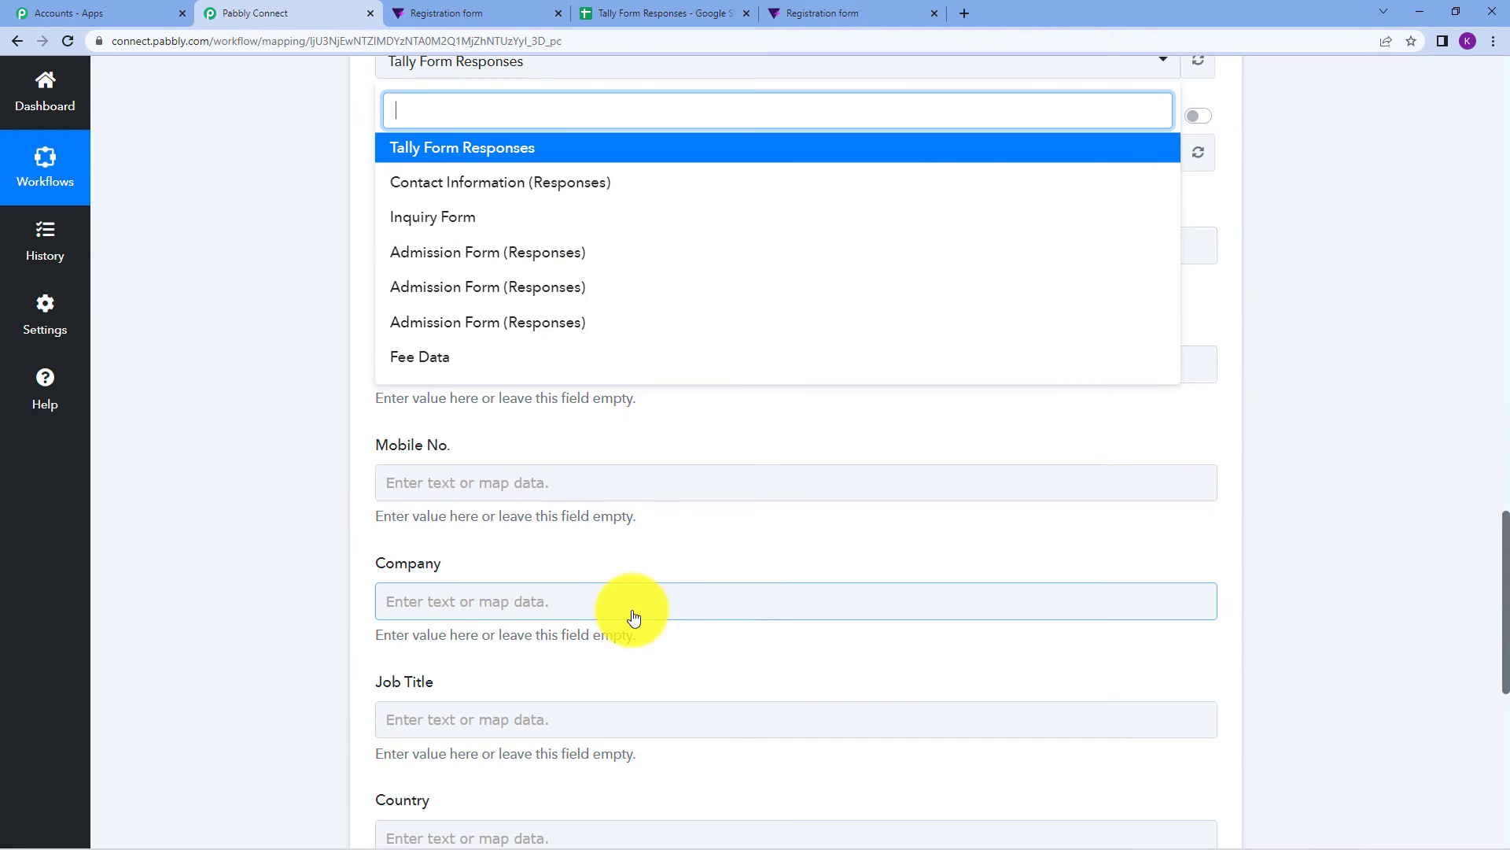
scroll(500, 441, up, 2)
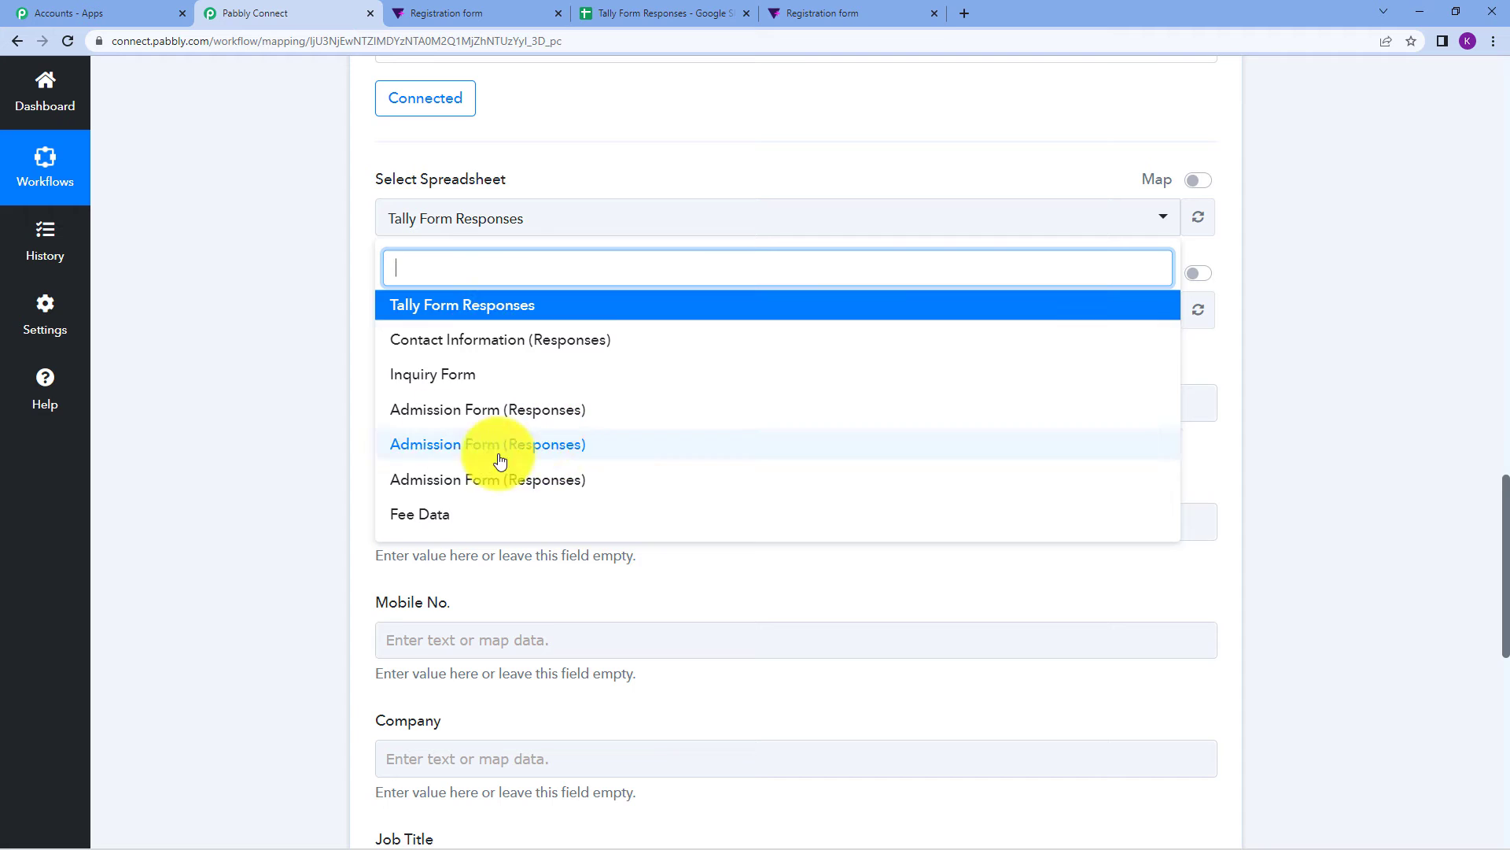
click(516, 229)
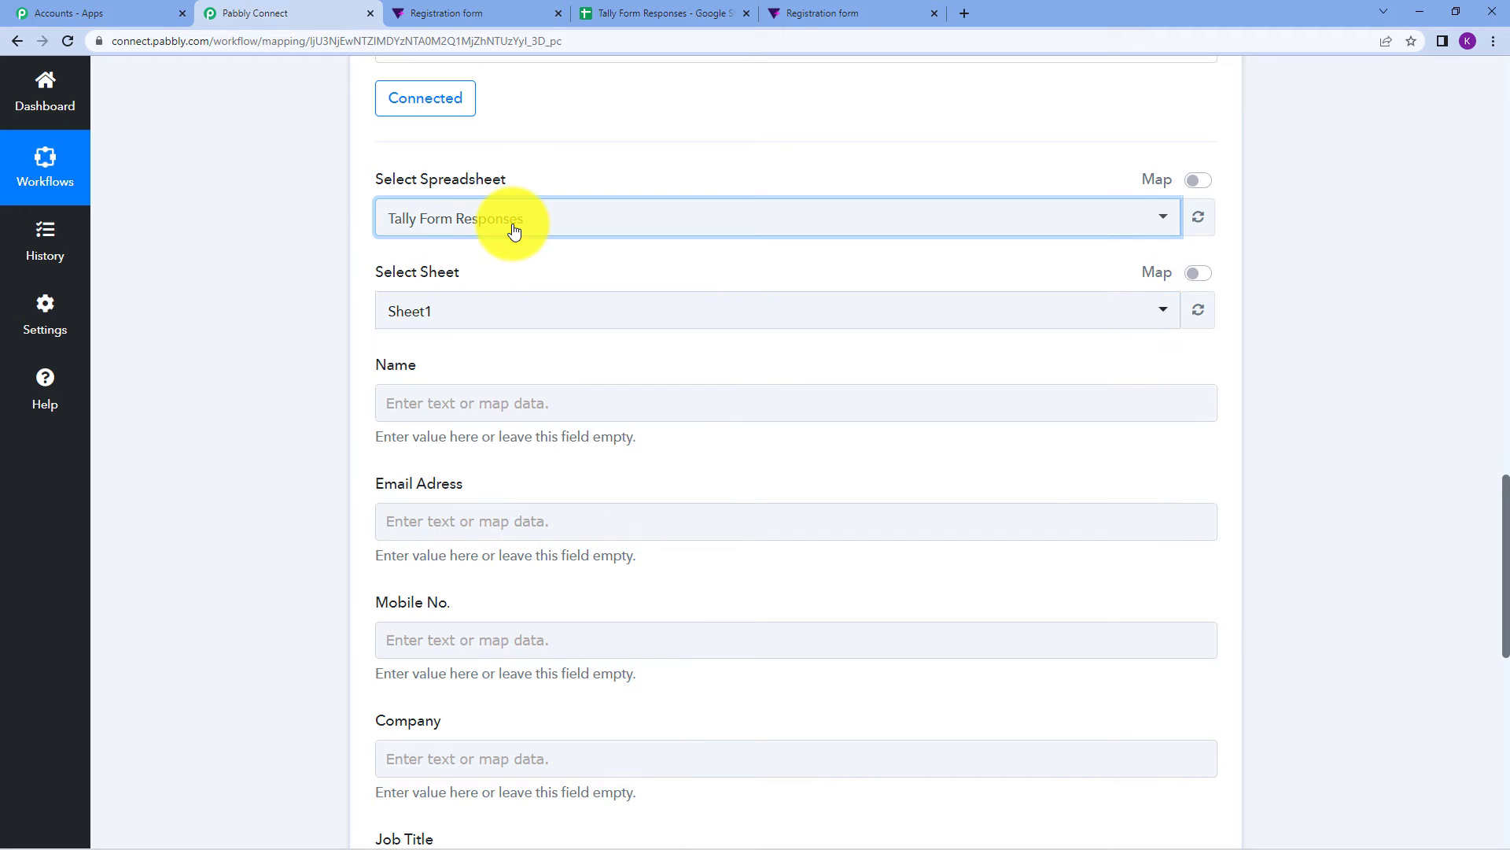
click(602, 10)
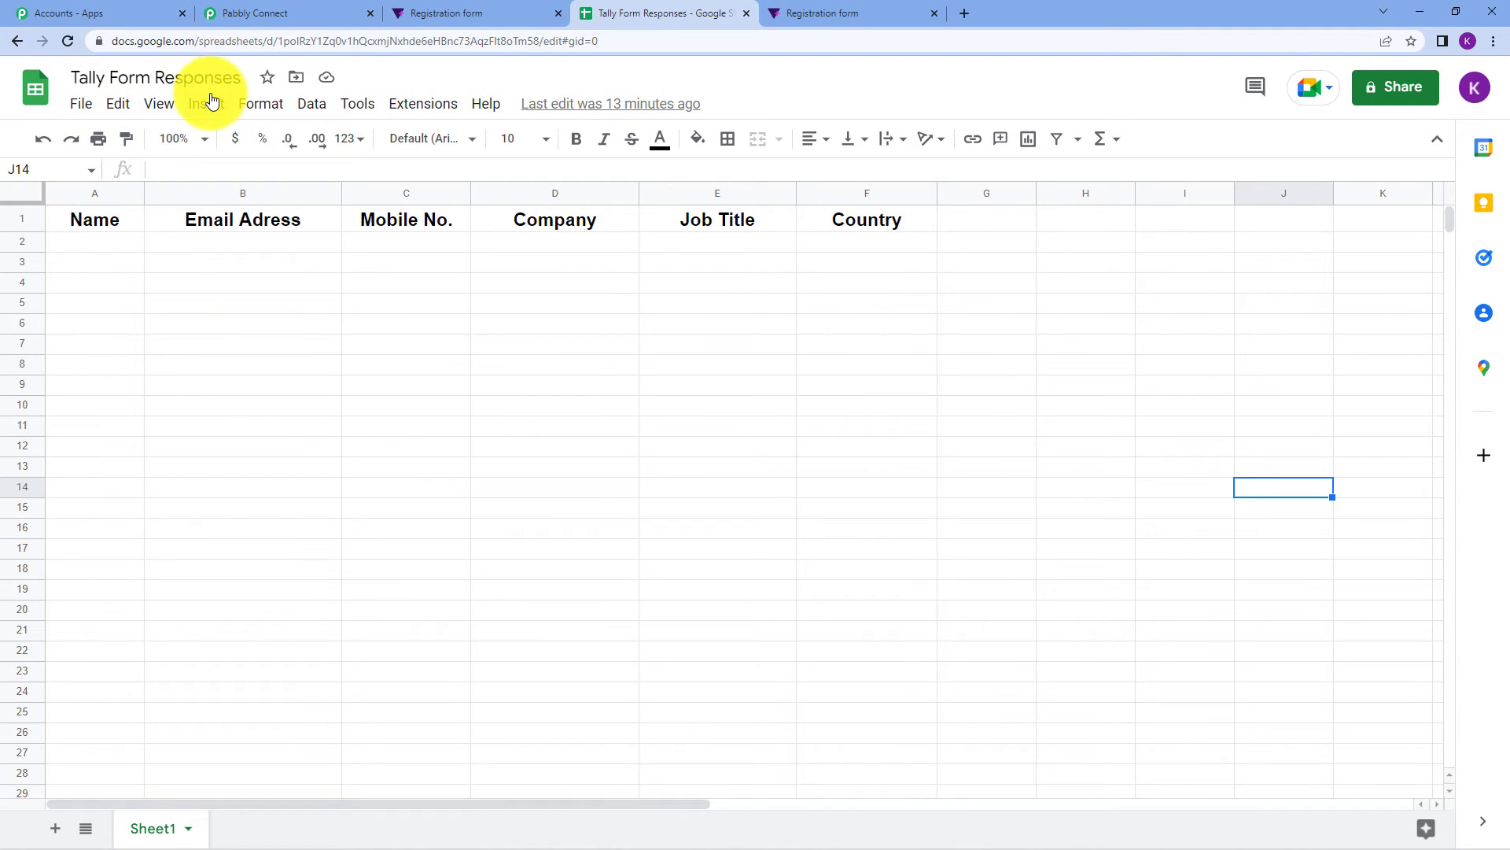
Reselect Tally Form Responses, check Sheet1's Name-to-Country headers, then return to the Registration form.
click(314, 8)
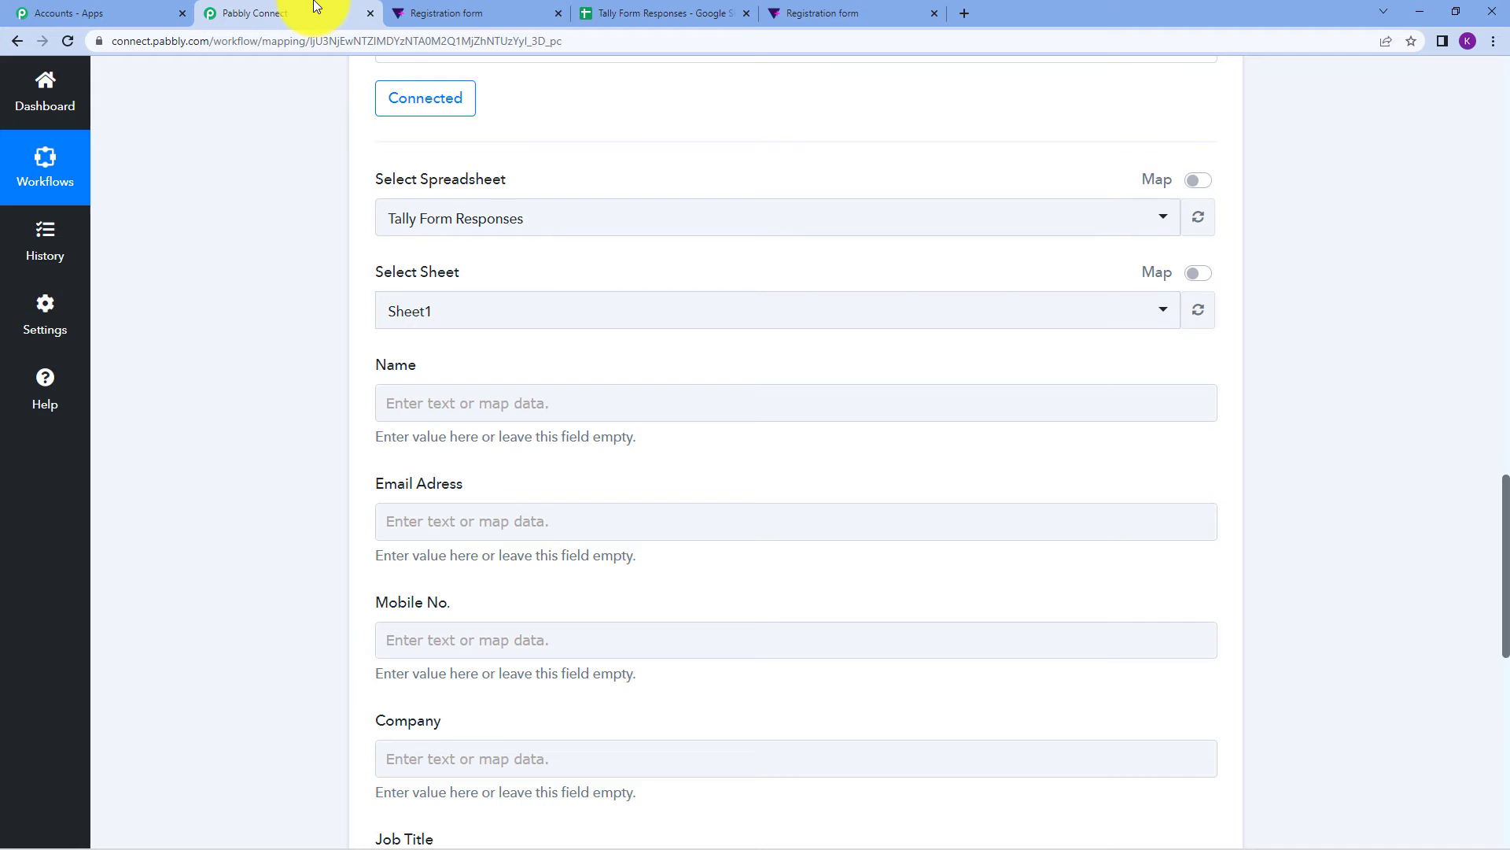
click(486, 226)
click(497, 305)
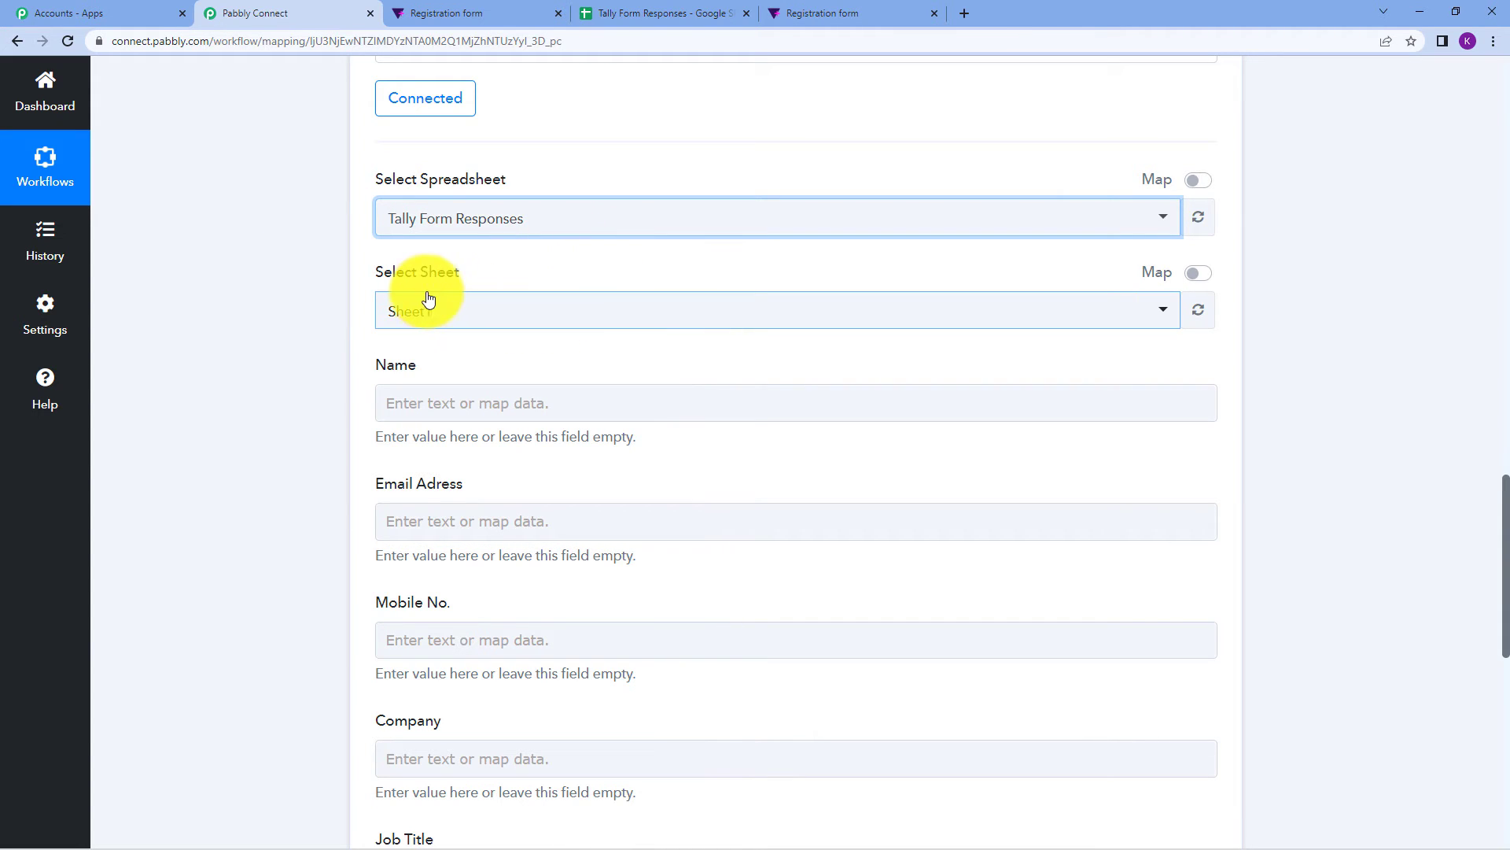
click(647, 14)
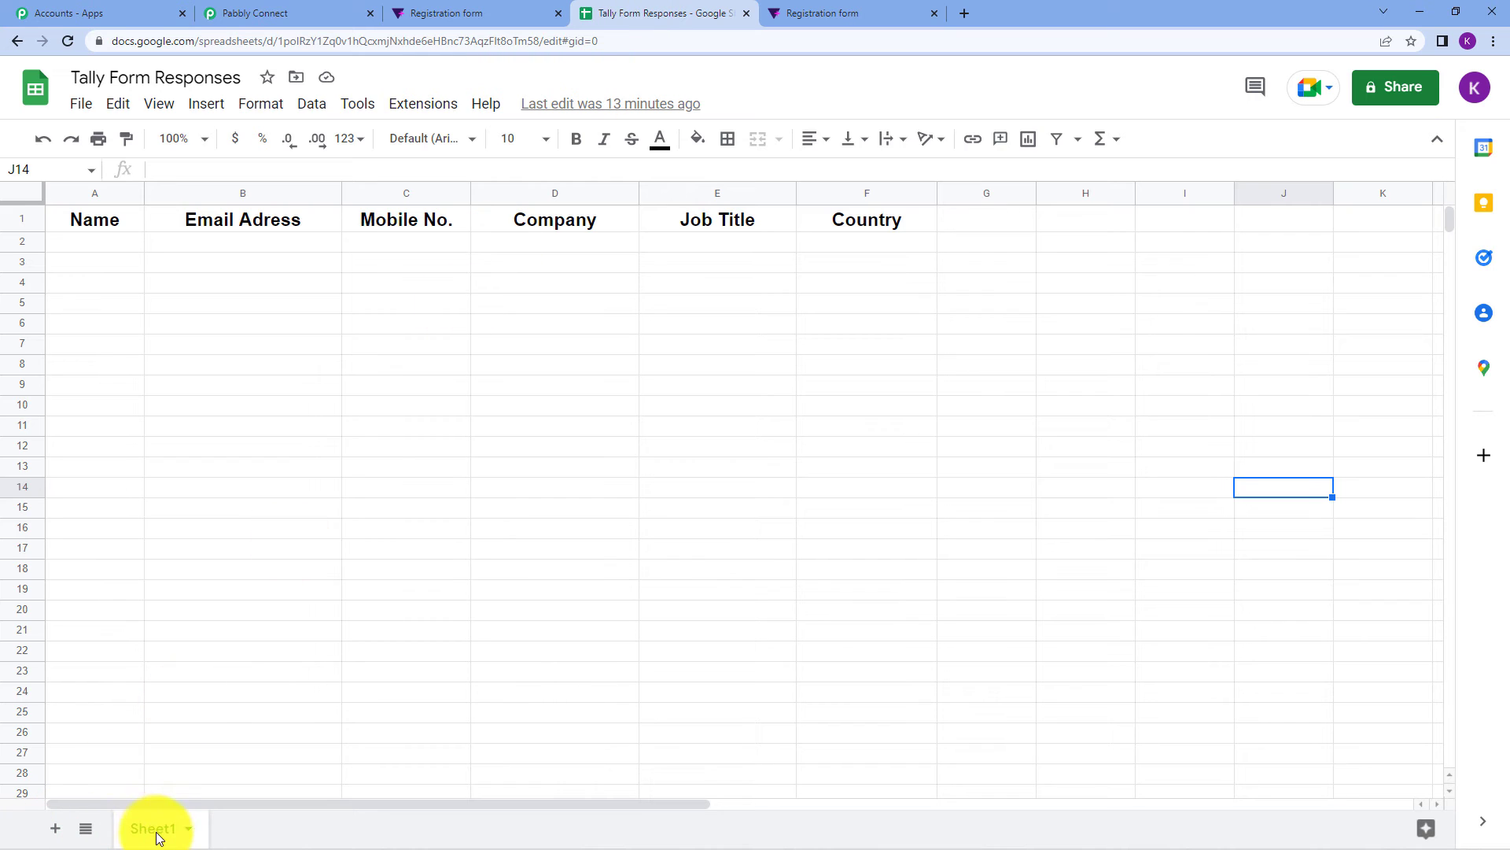
click(330, 13)
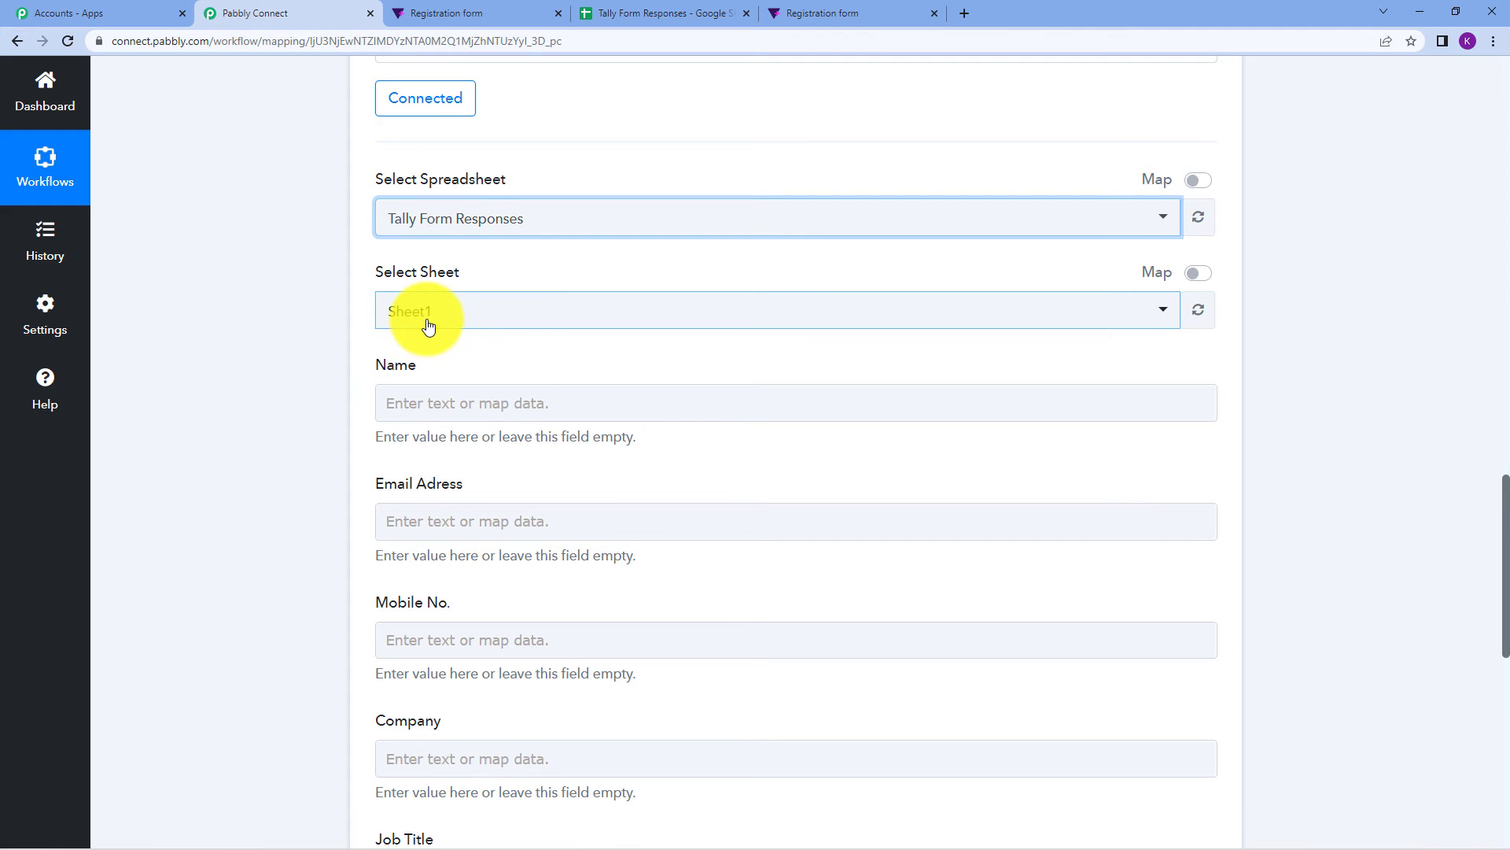
click(591, 11)
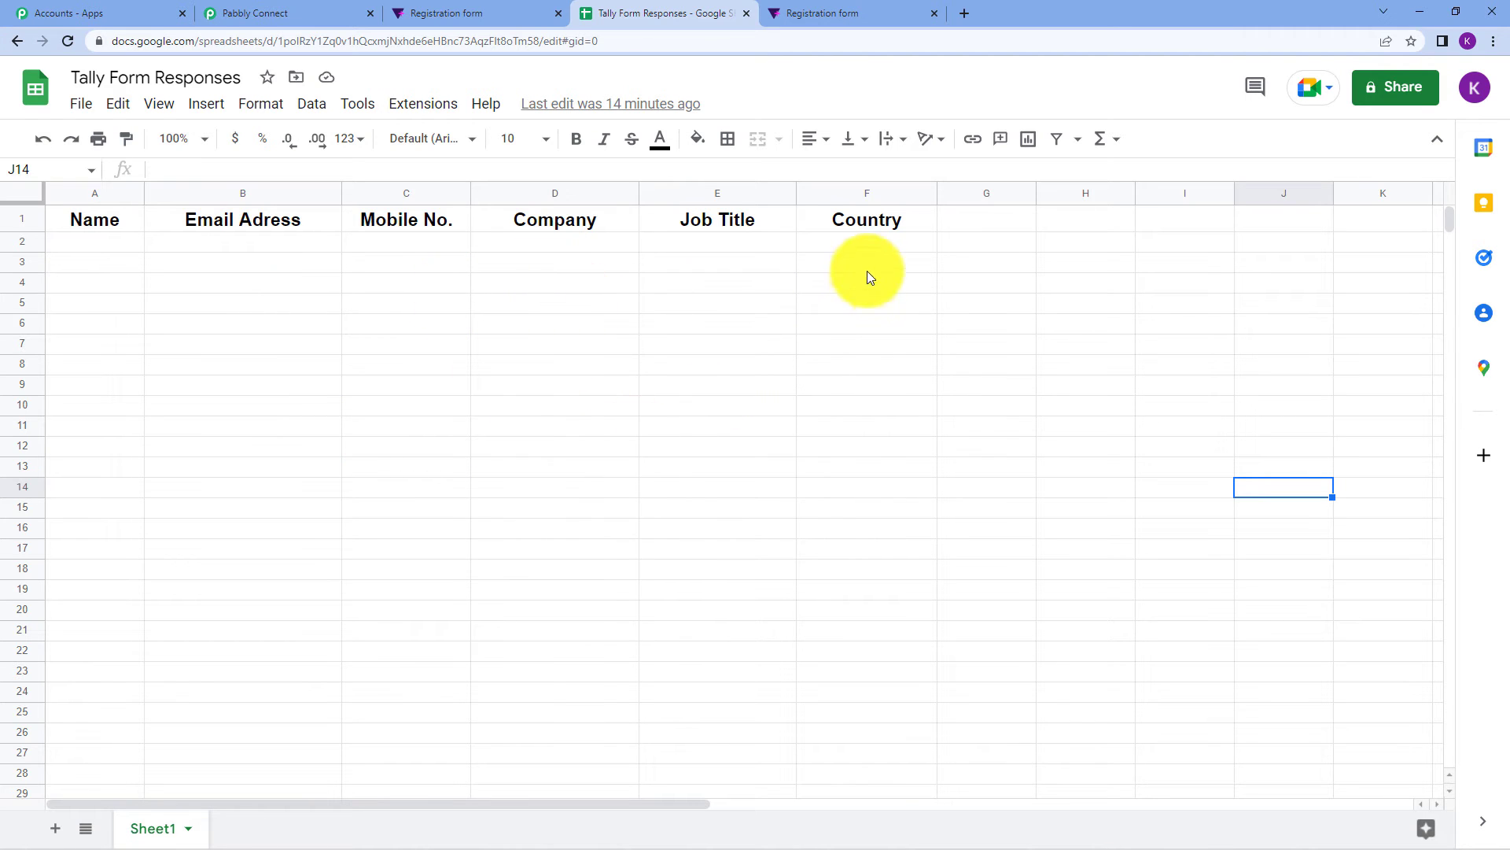
click(398, 13)
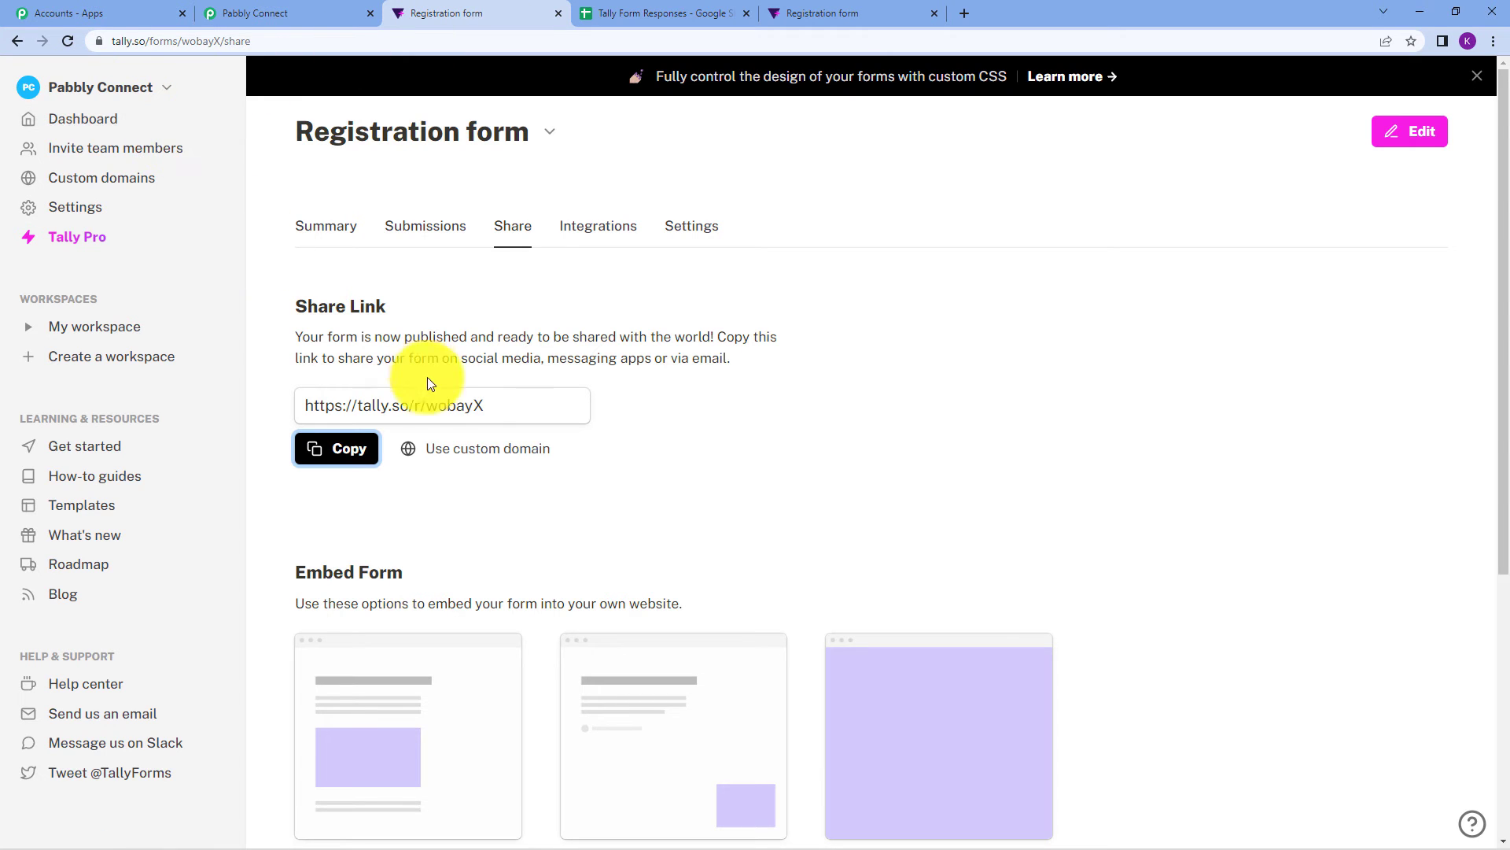
Reload the live Registration form to a blank copy and glance at the empty response sheet.
click(818, 11)
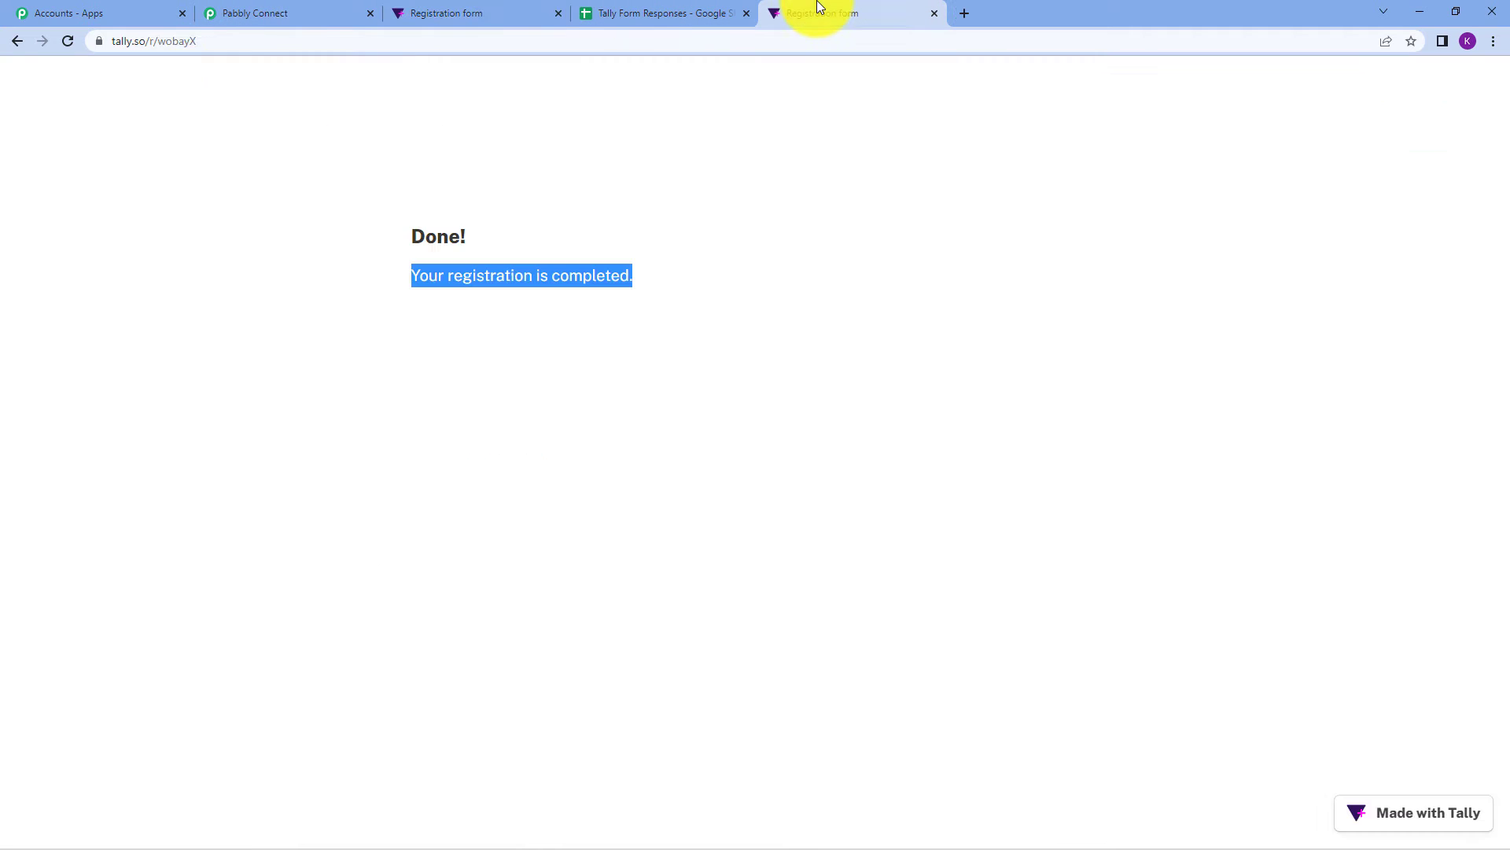
click(18, 41)
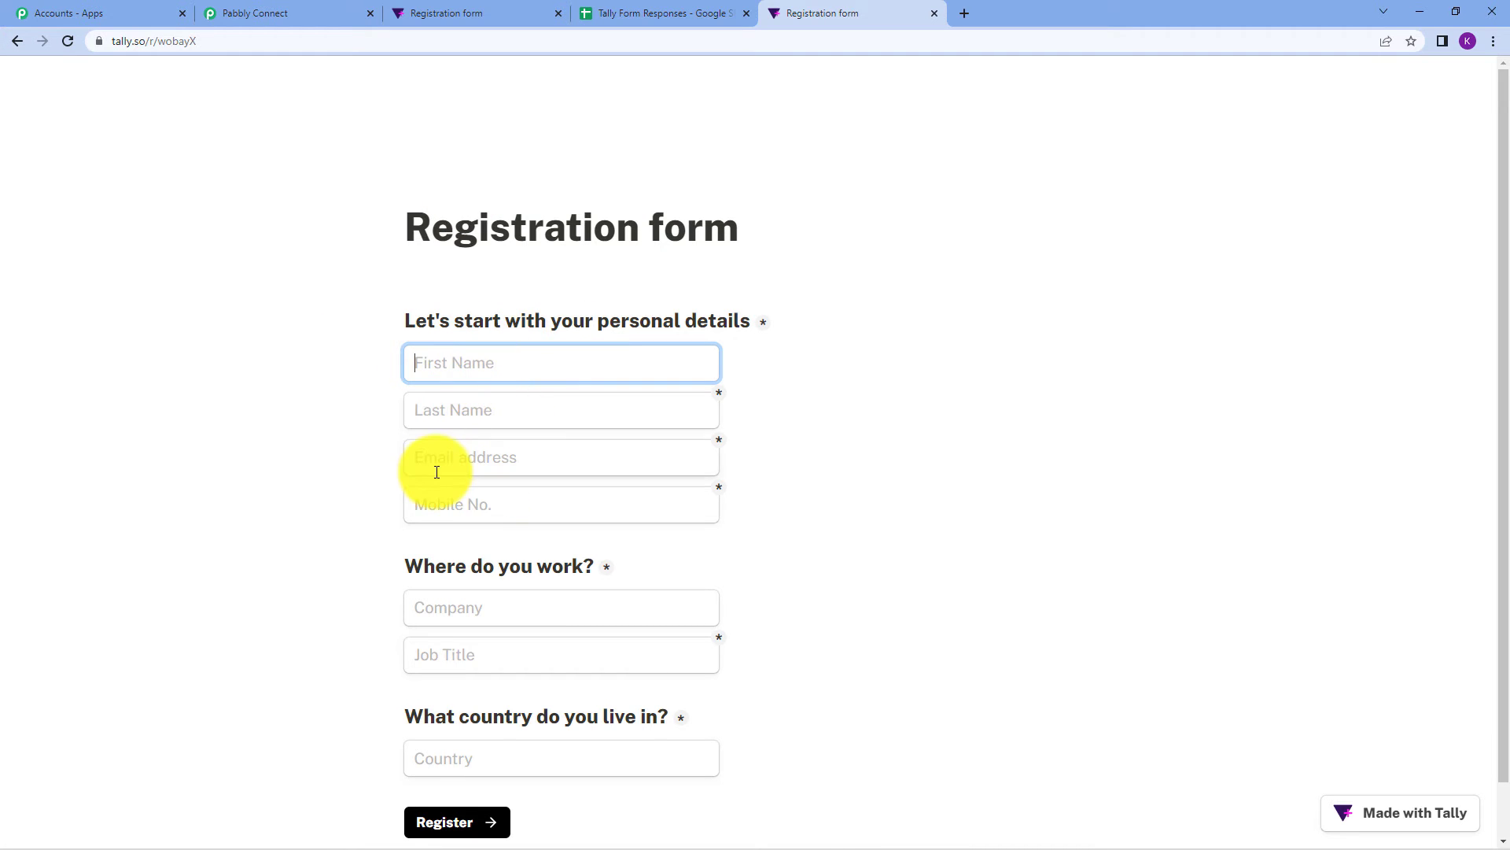
click(613, 13)
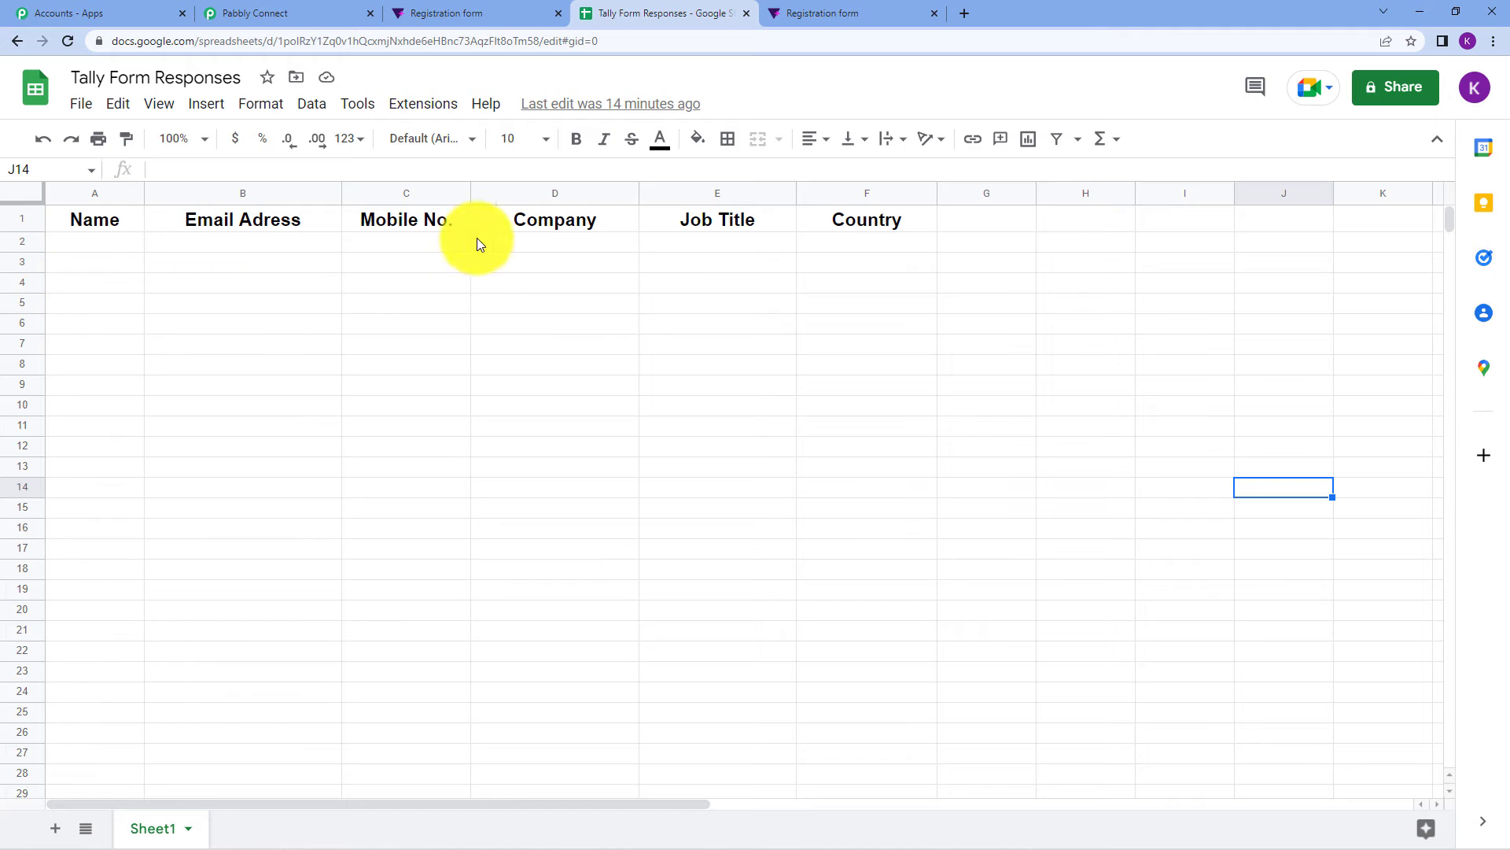
click(283, 13)
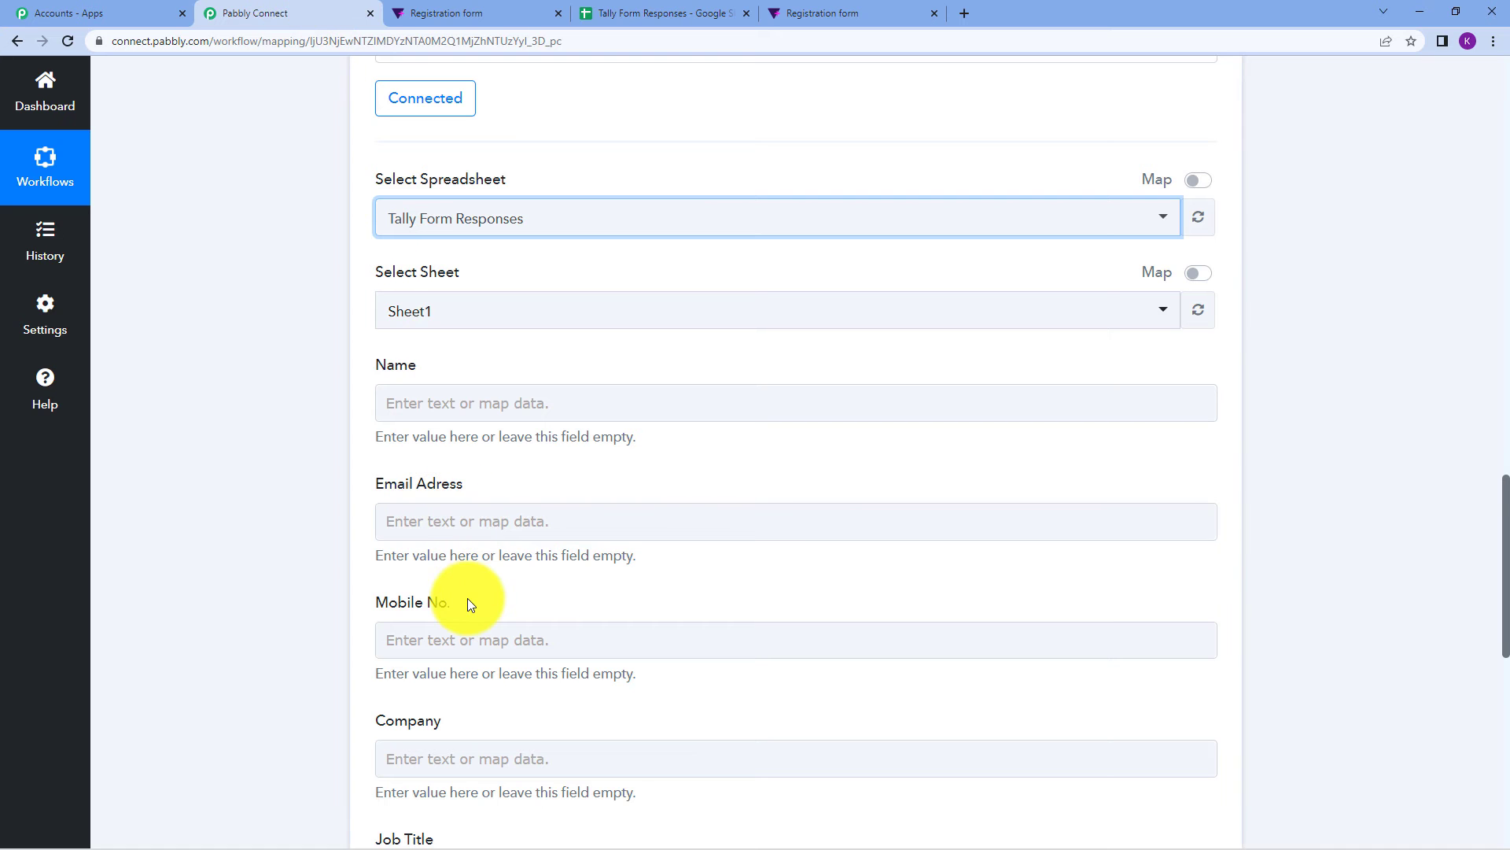
Recheck the live form and the Tally Form Responses sheet, which still shows no new rows.
scroll(468, 600, down, 2)
scroll(494, 636, down, 2)
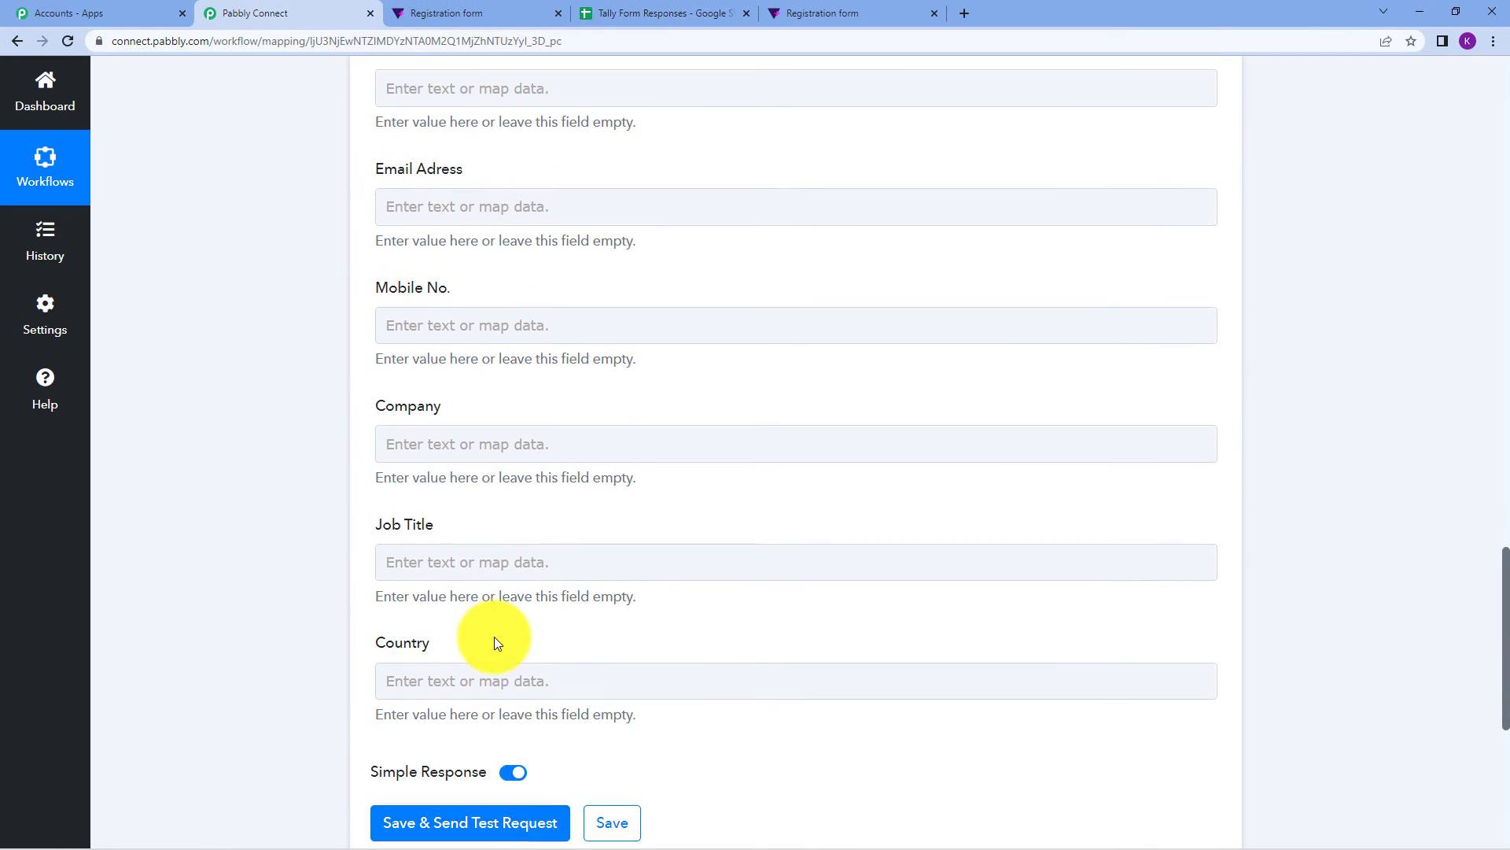
click(860, 9)
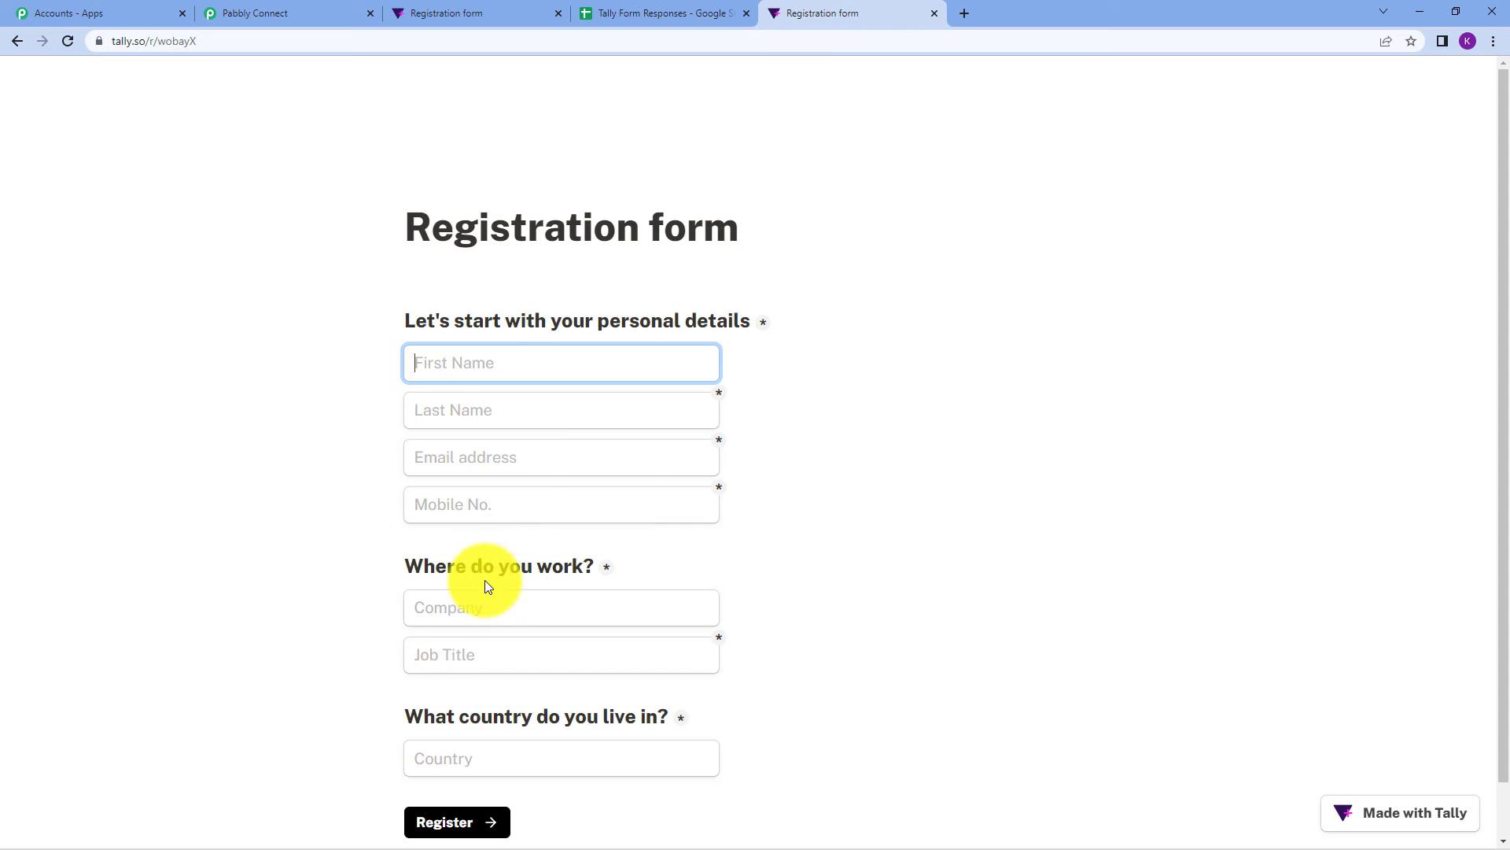
click(624, 10)
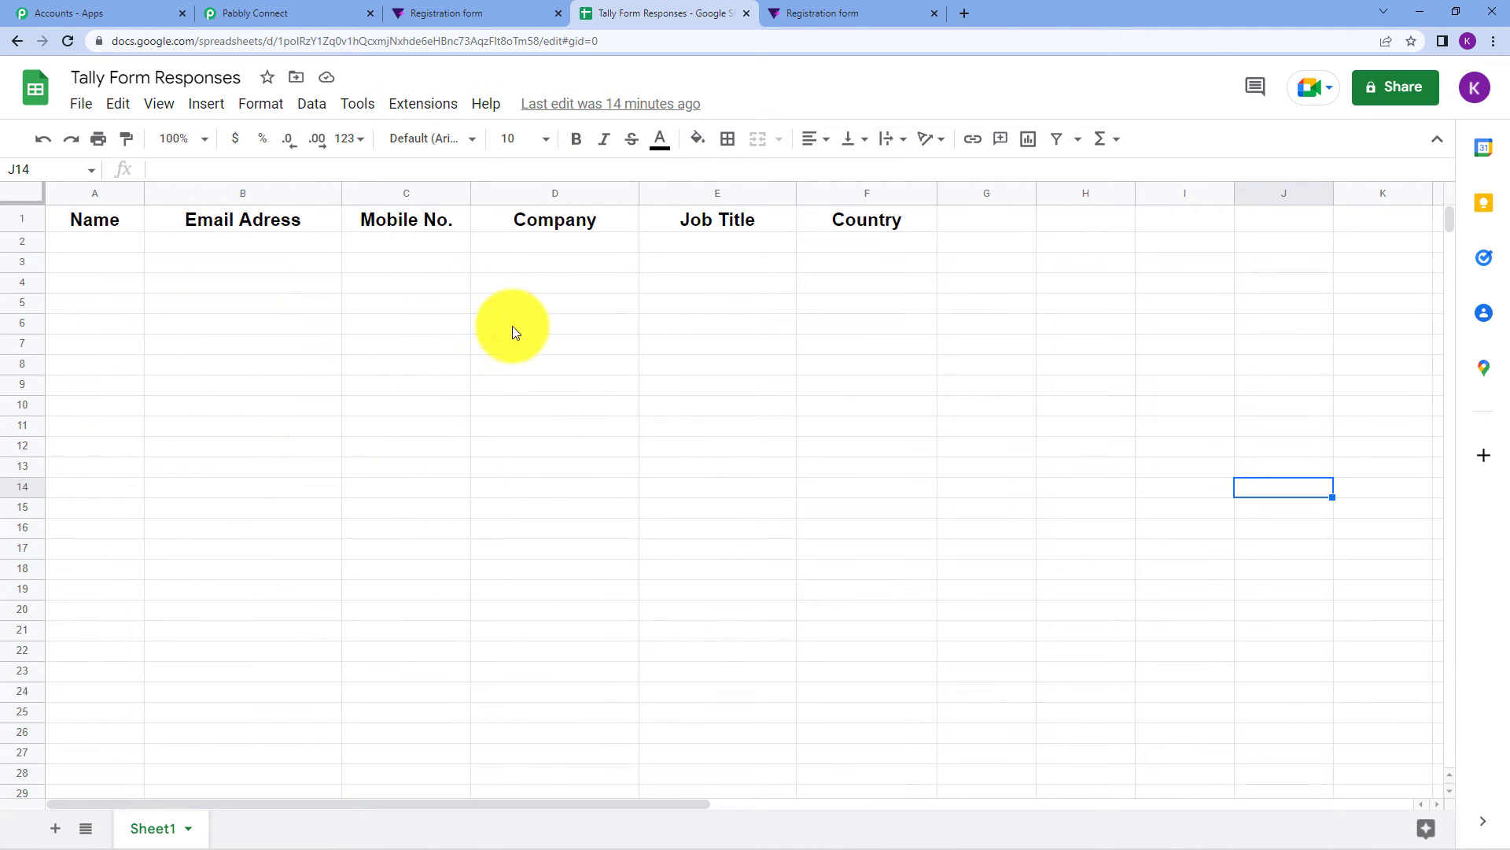
drag(519, 486, 574, 590)
click(791, 542)
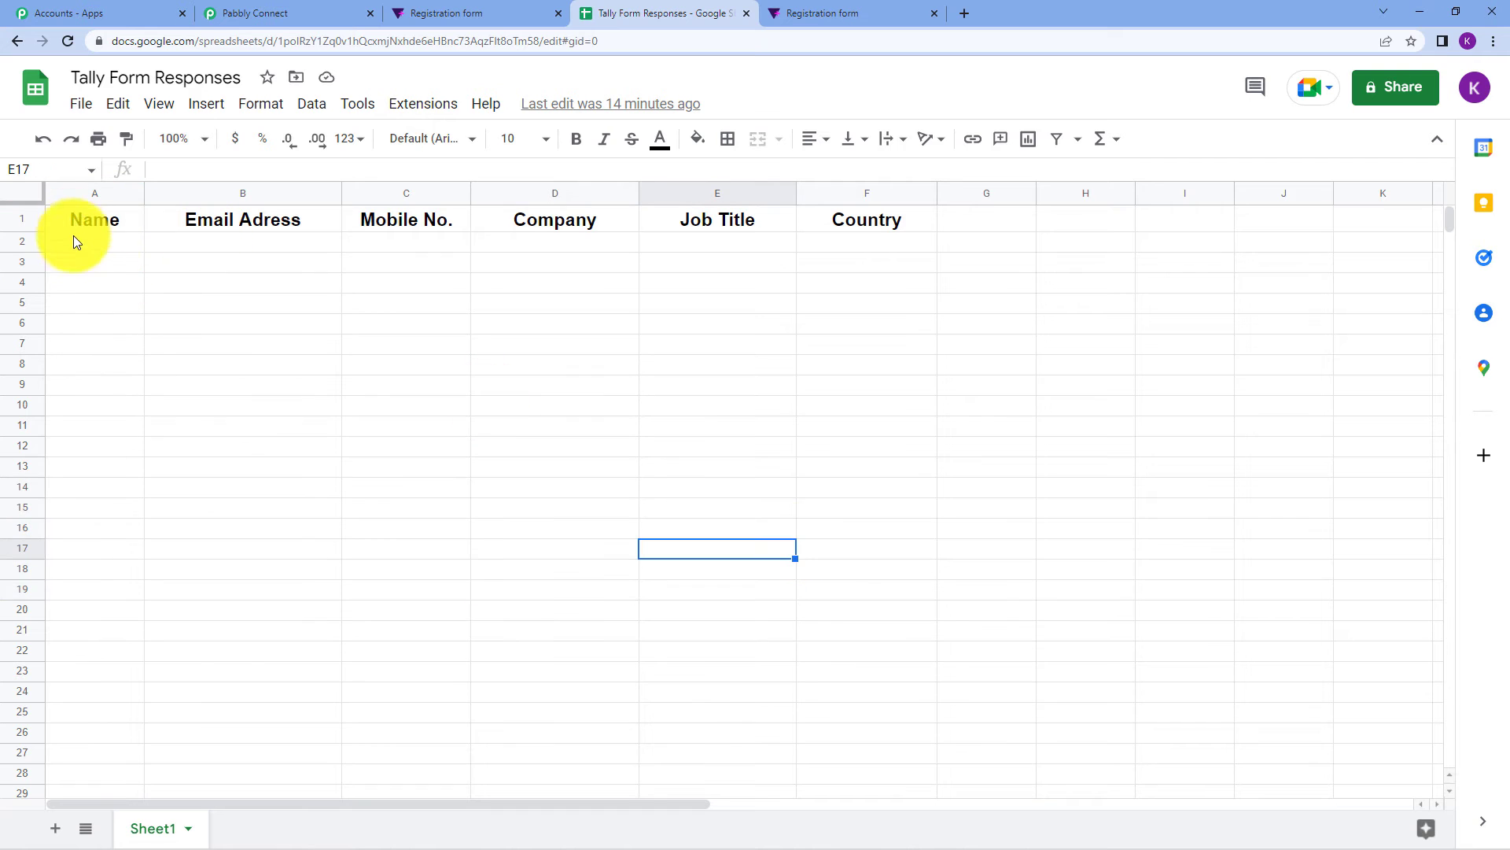
click(250, 12)
scroll(717, 284, up, 4)
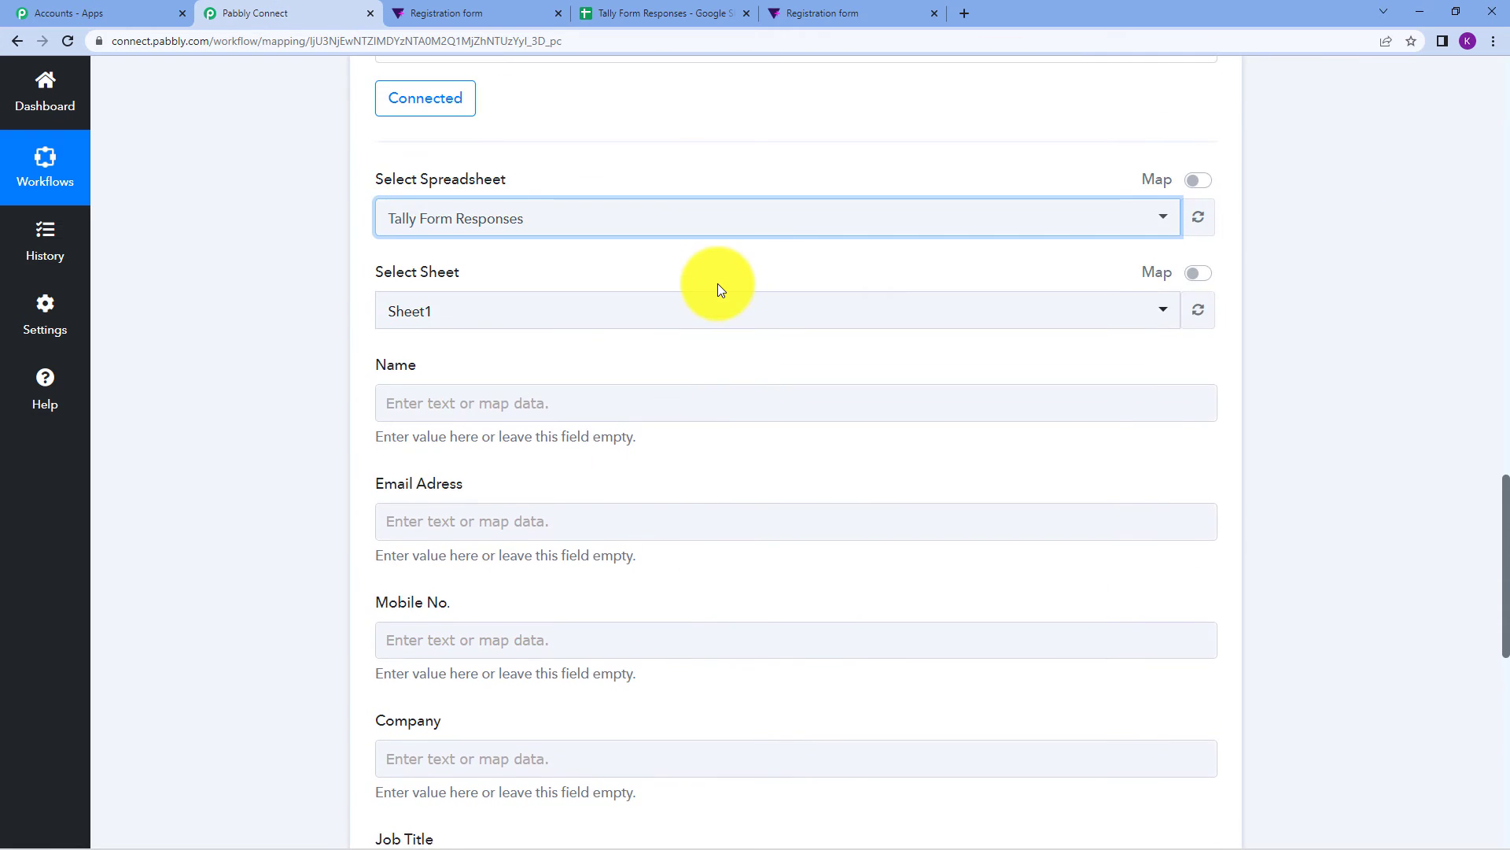
Glance at the spreadsheet, then bring the empty Add New Row fields back into view.
scroll(717, 283, down, 2)
click(420, 359)
scroll(444, 409, down, 4)
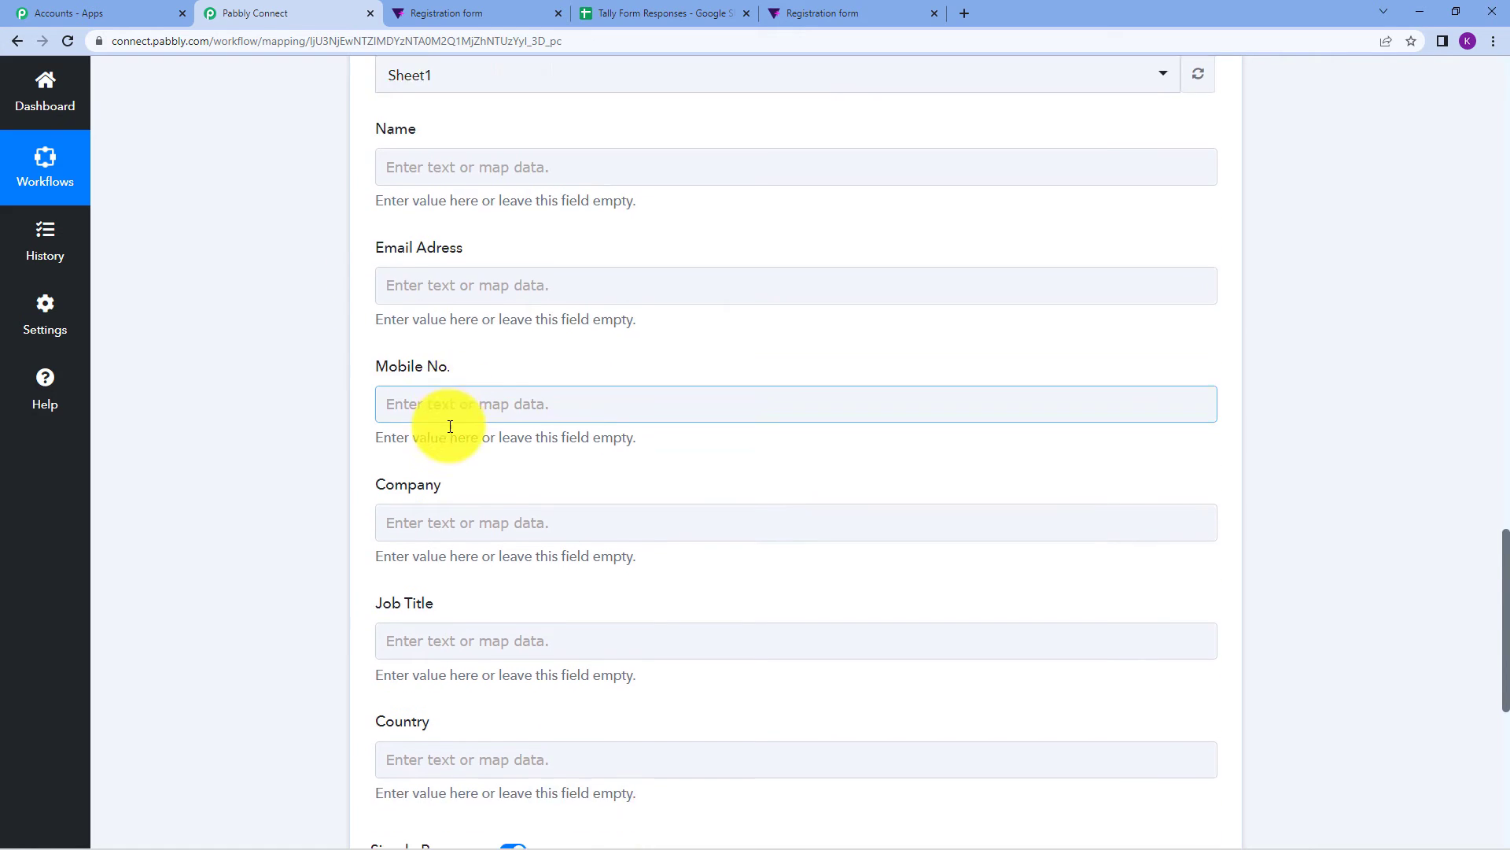
scroll(472, 334, up, 7)
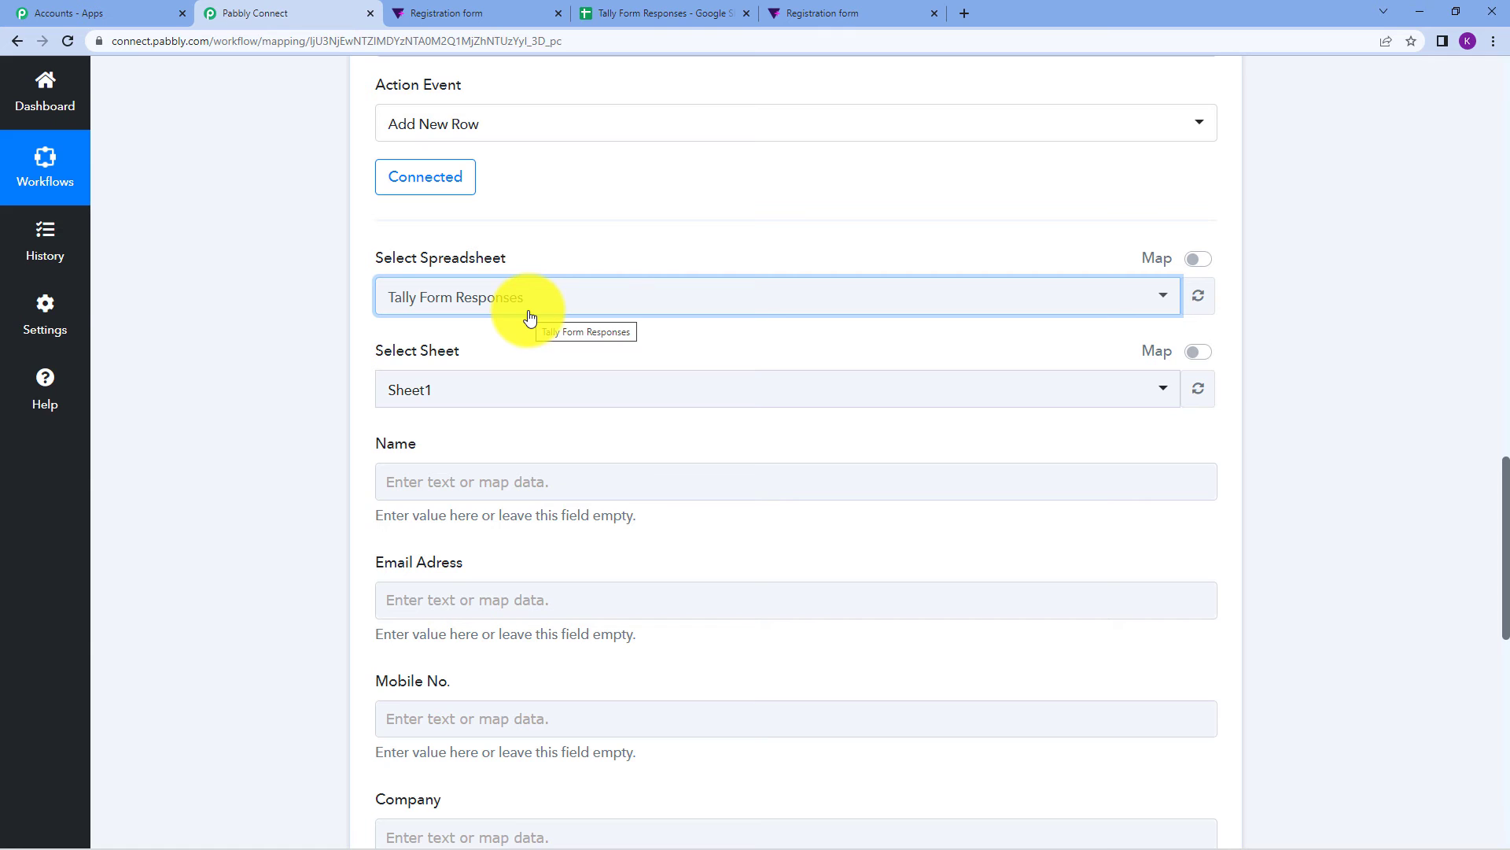
click(629, 11)
click(279, 8)
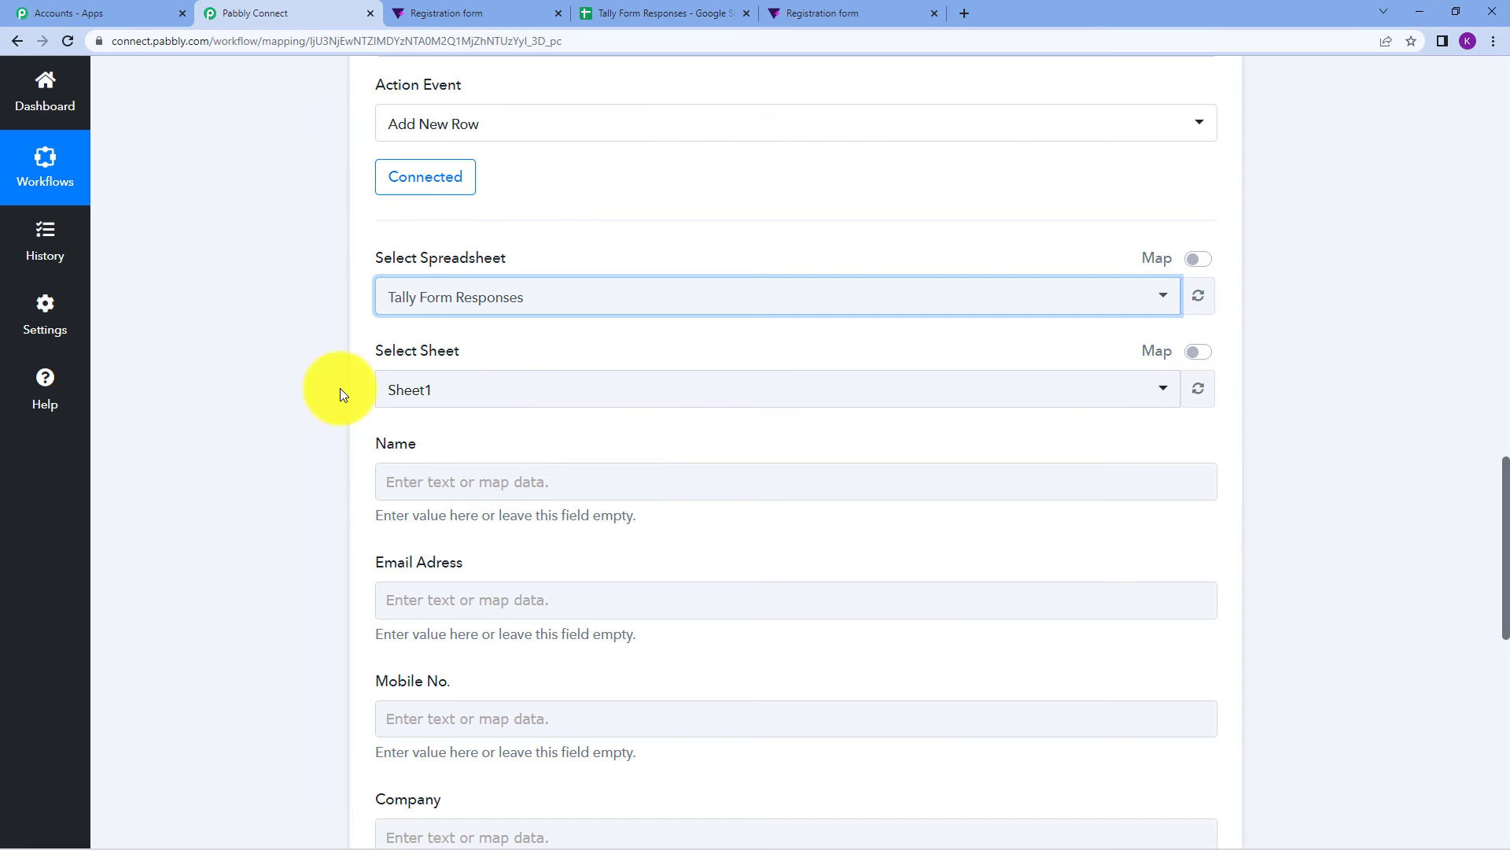
scroll(1290, 406, down, 1)
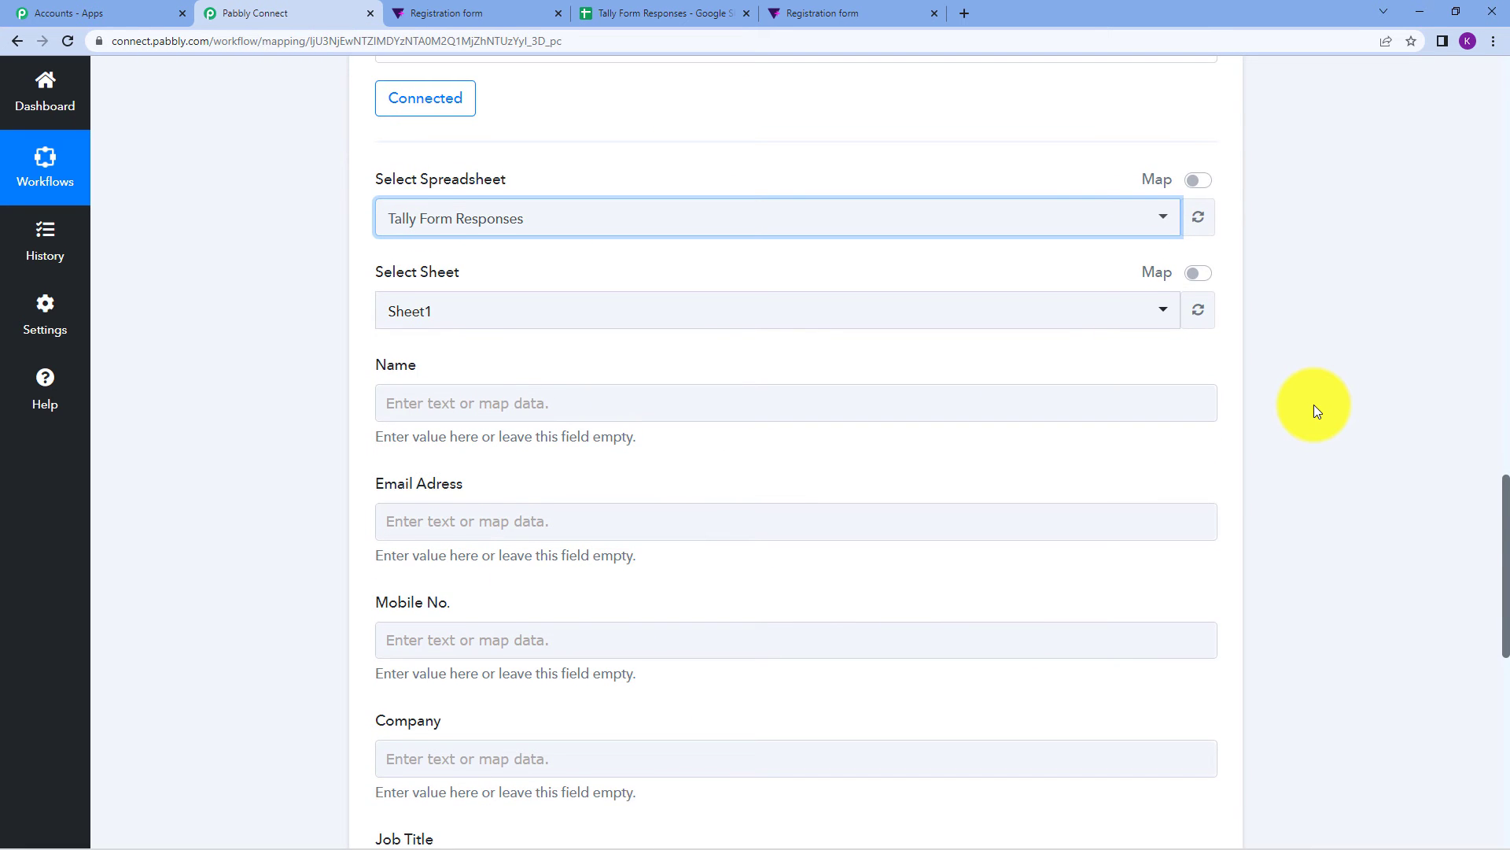
scroll(1314, 404, up, 10)
scroll(851, 370, up, 2)
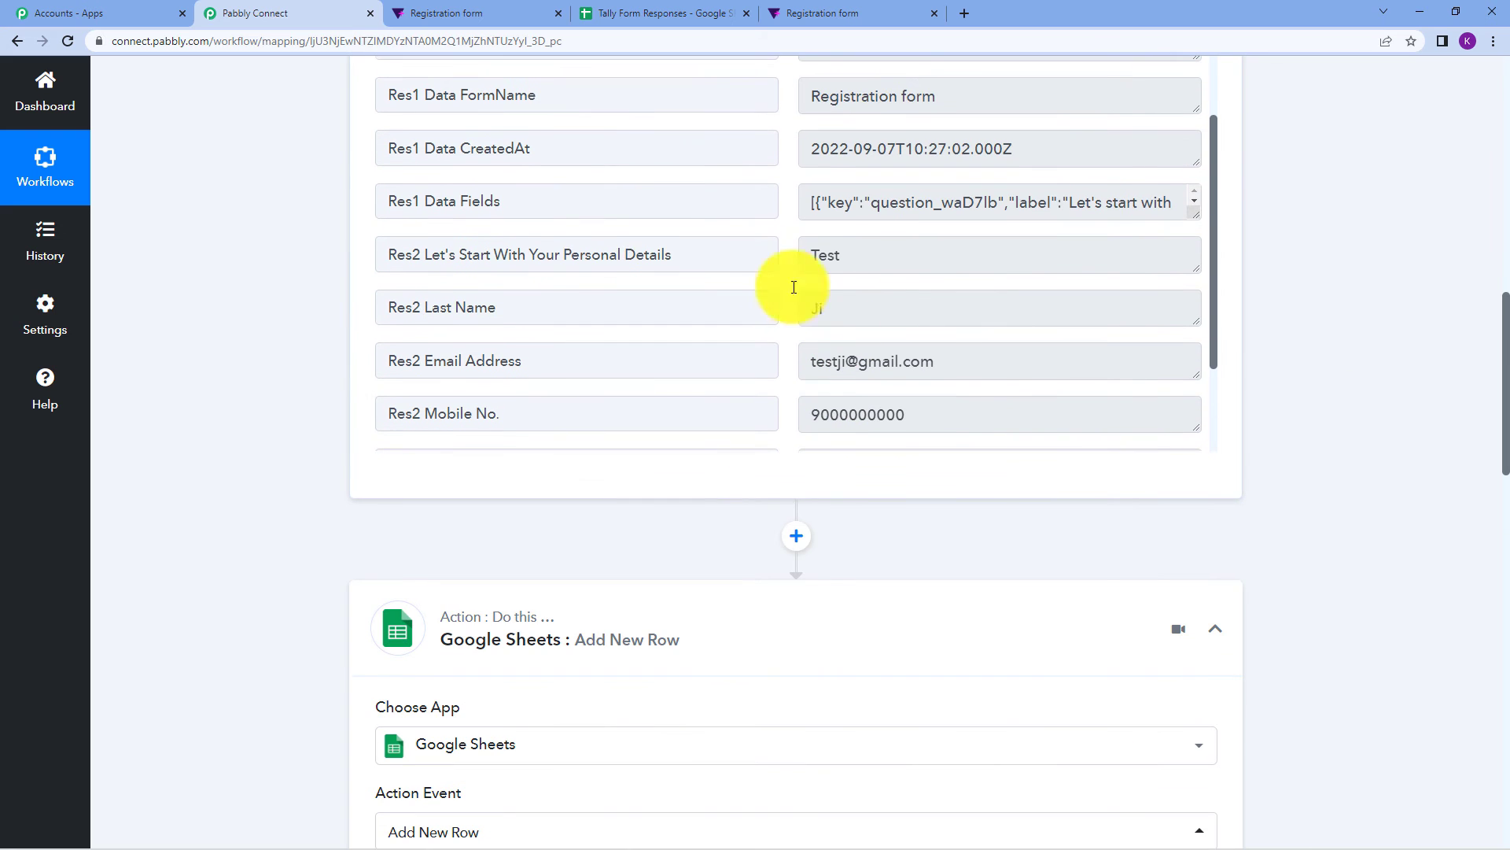
scroll(1322, 356, down, 12)
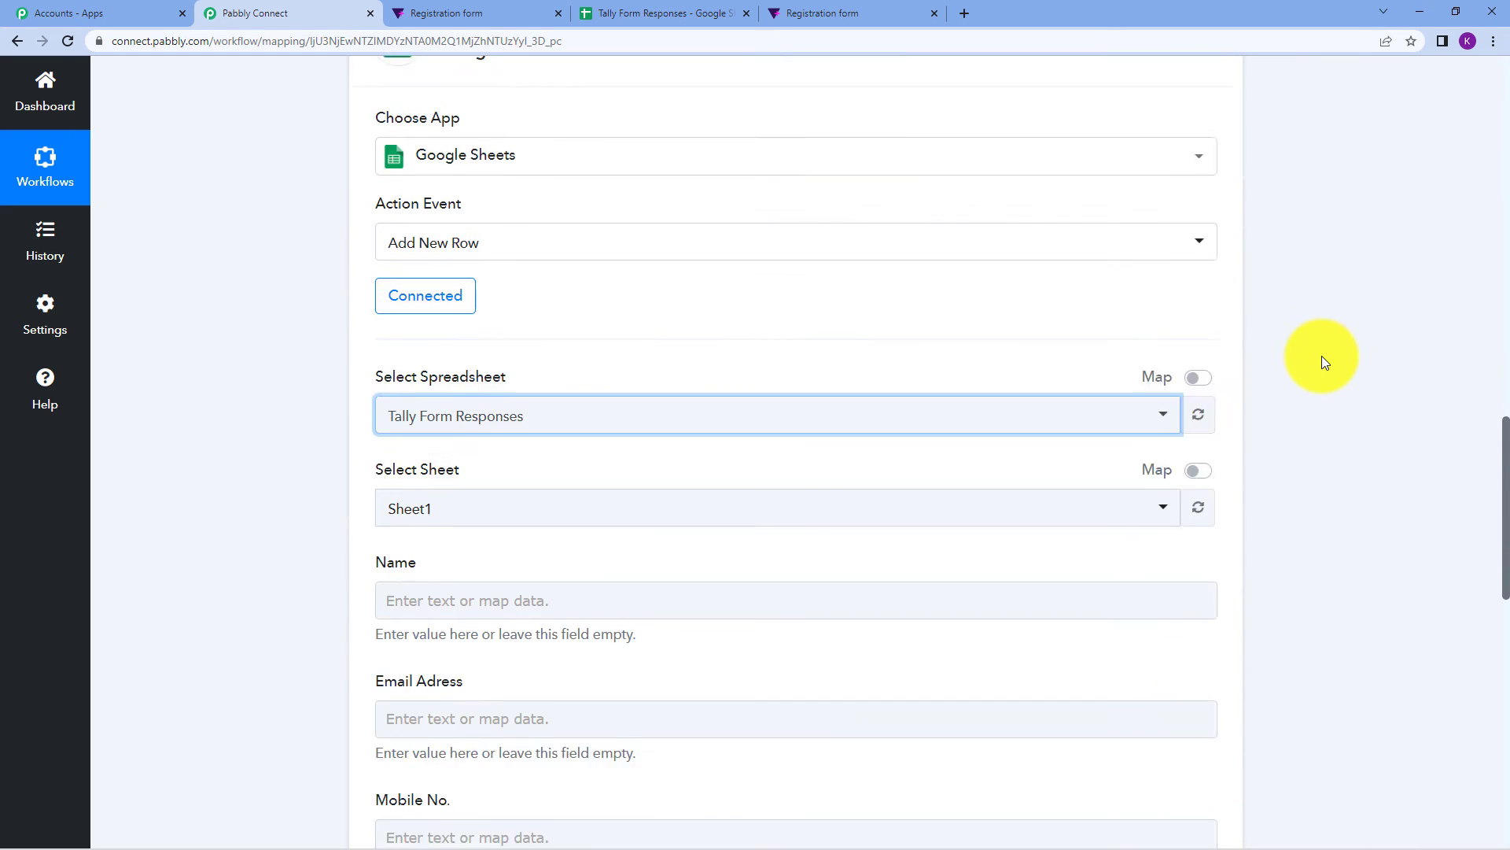
Map the Tally first-name and Res2 Last Name answers together into the Name field.
click(631, 239)
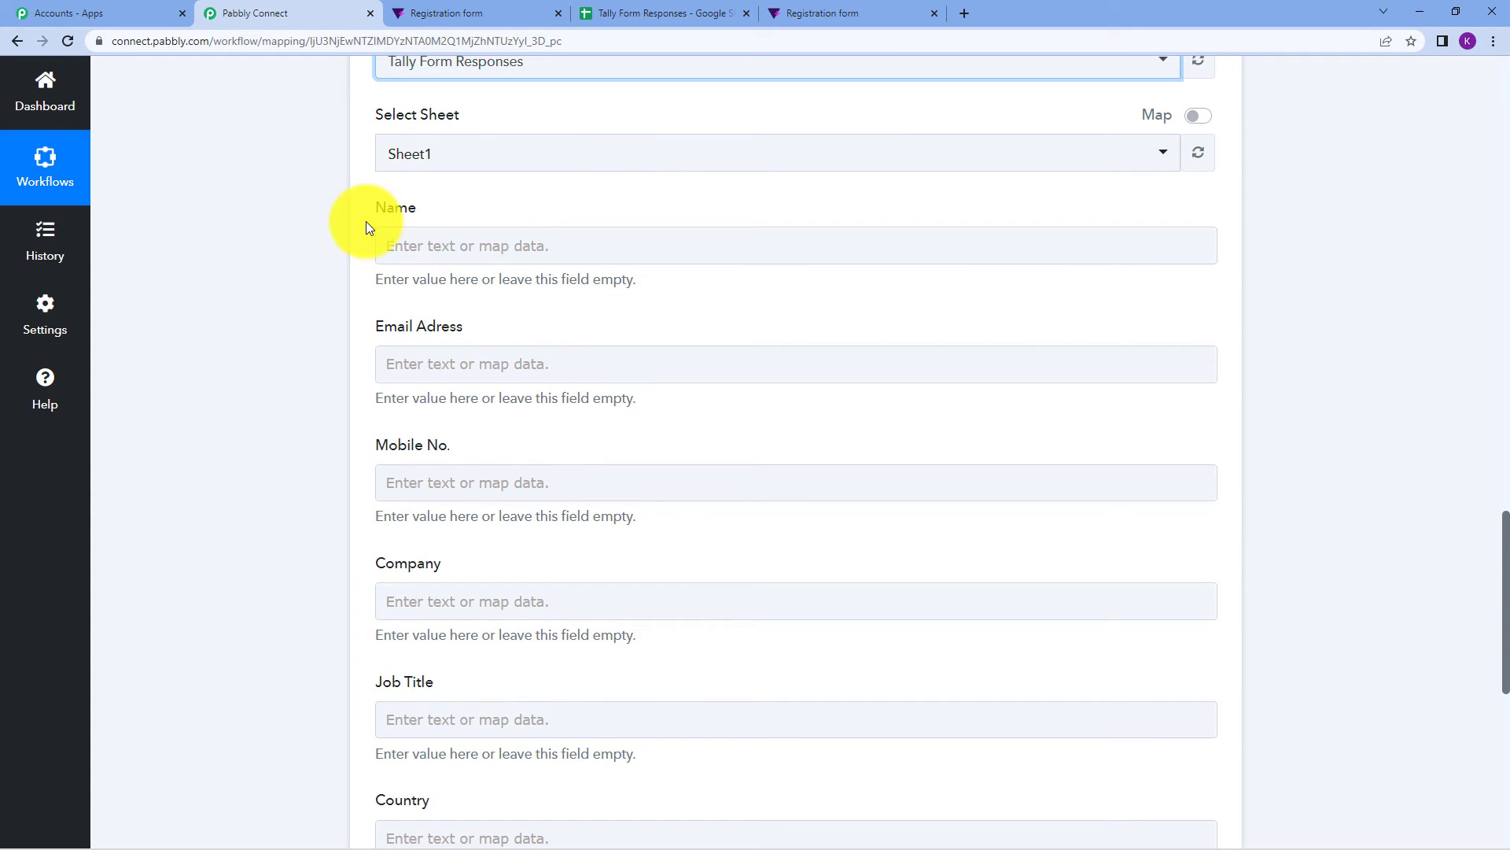
click(524, 236)
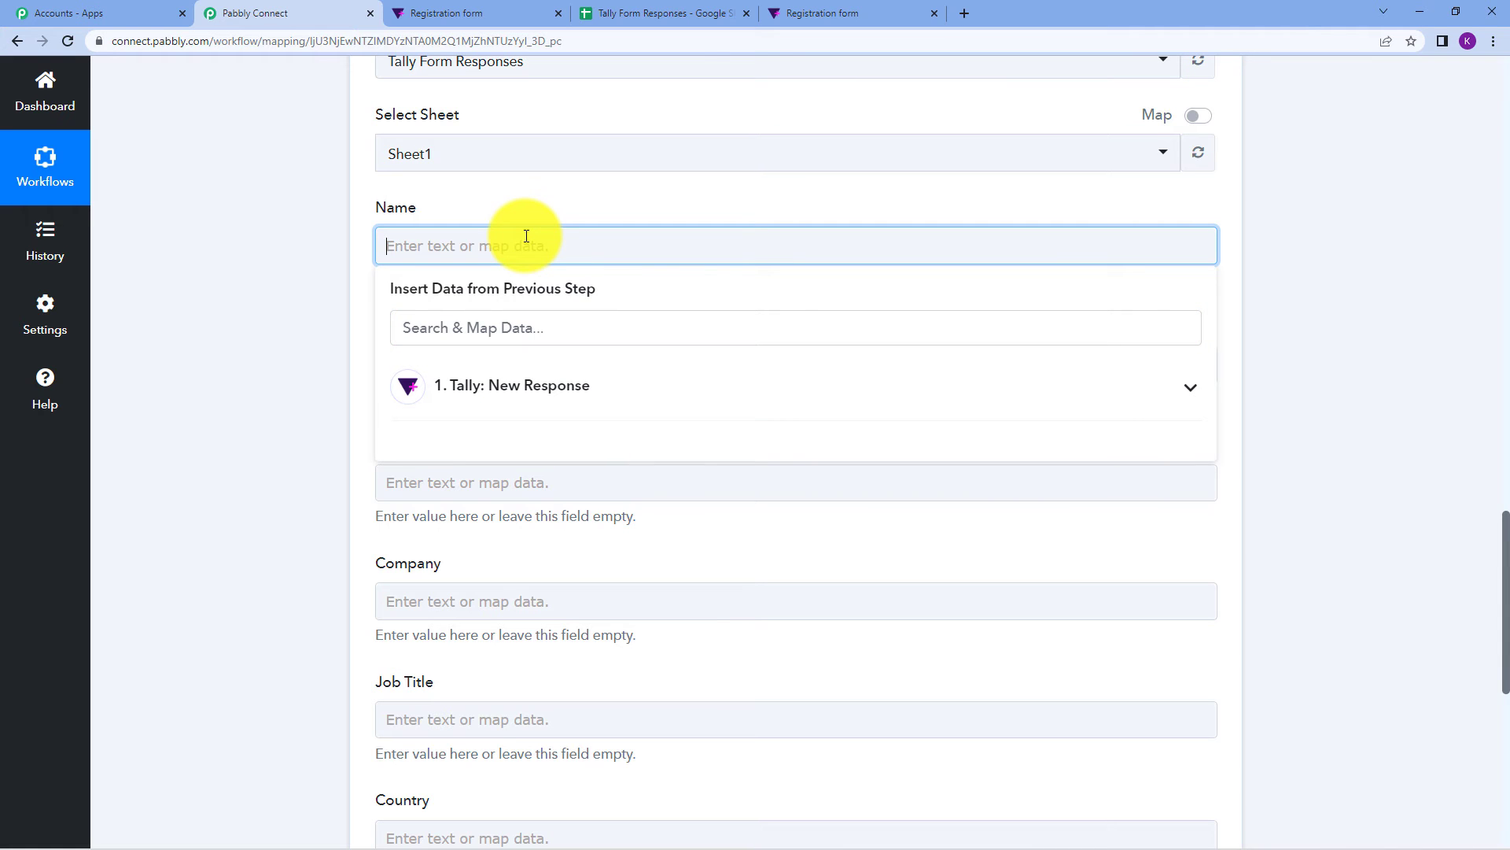
click(581, 402)
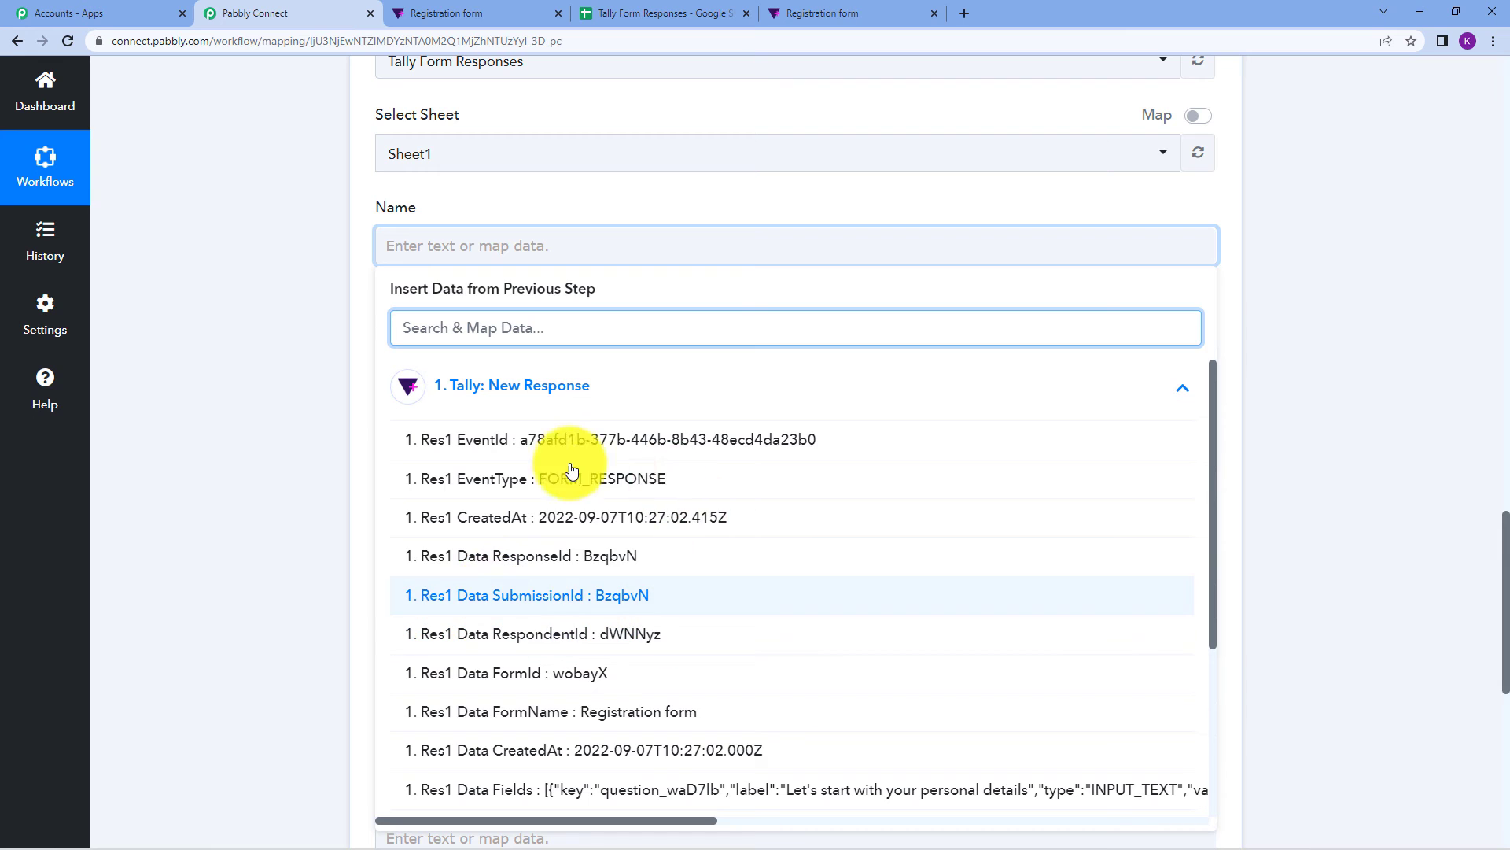
scroll(582, 583, down, 2)
scroll(583, 586, down, 1)
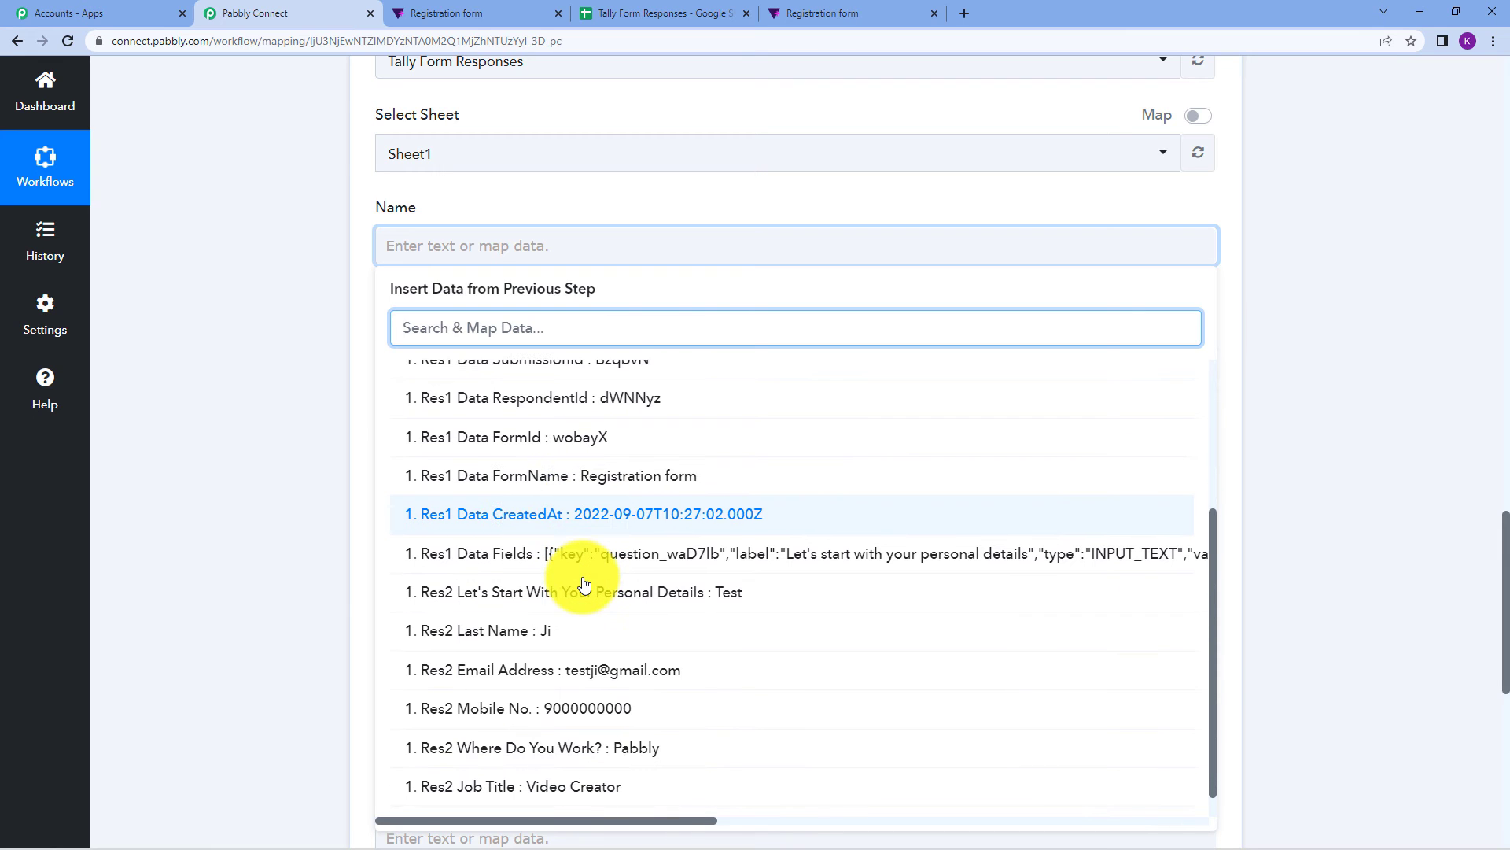
click(735, 596)
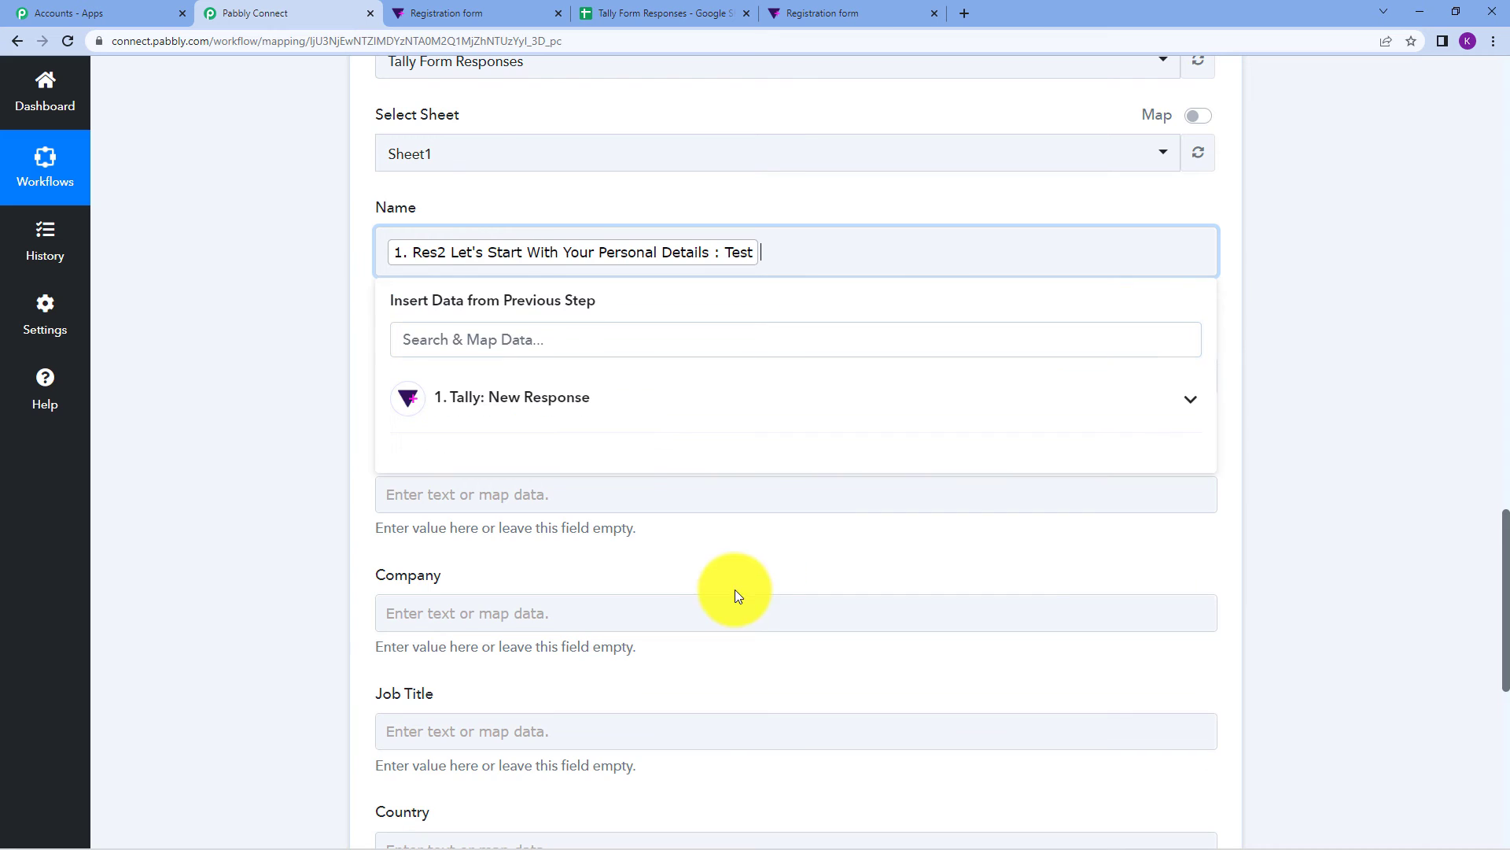
click(1315, 363)
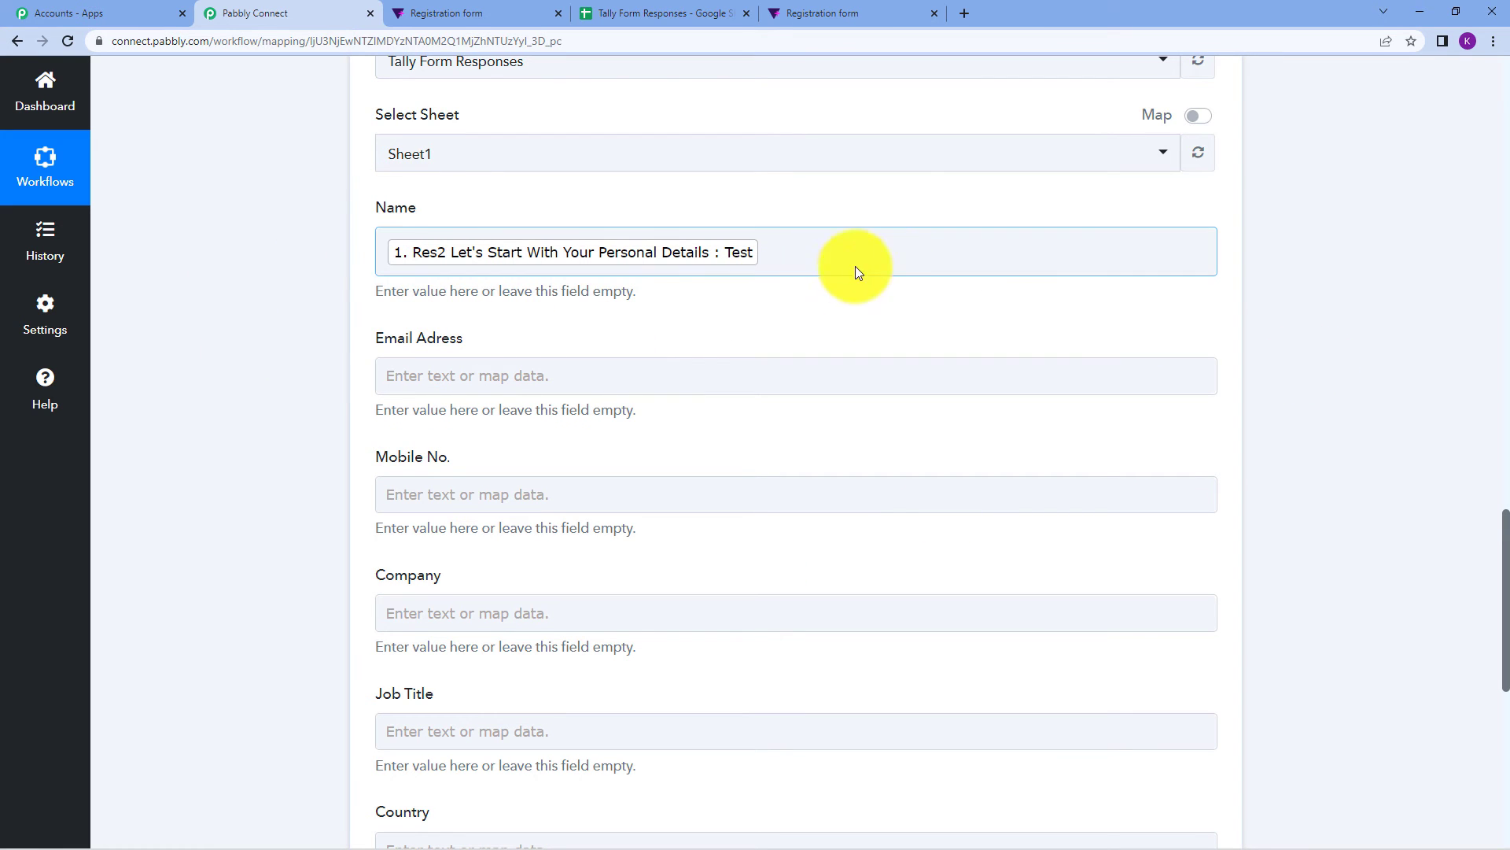
click(816, 254)
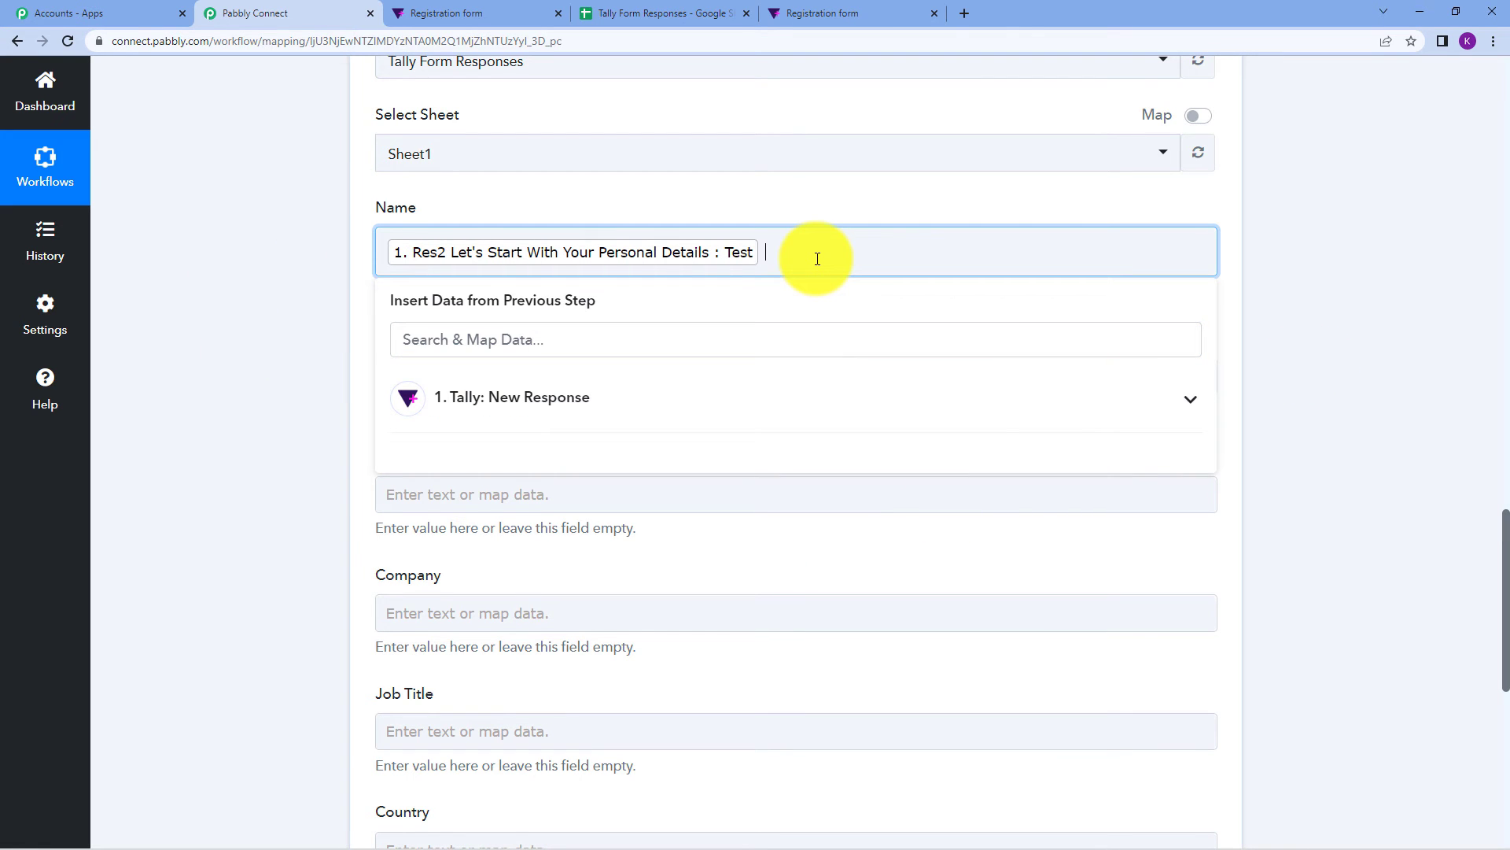
click(718, 397)
scroll(777, 563, down, 2)
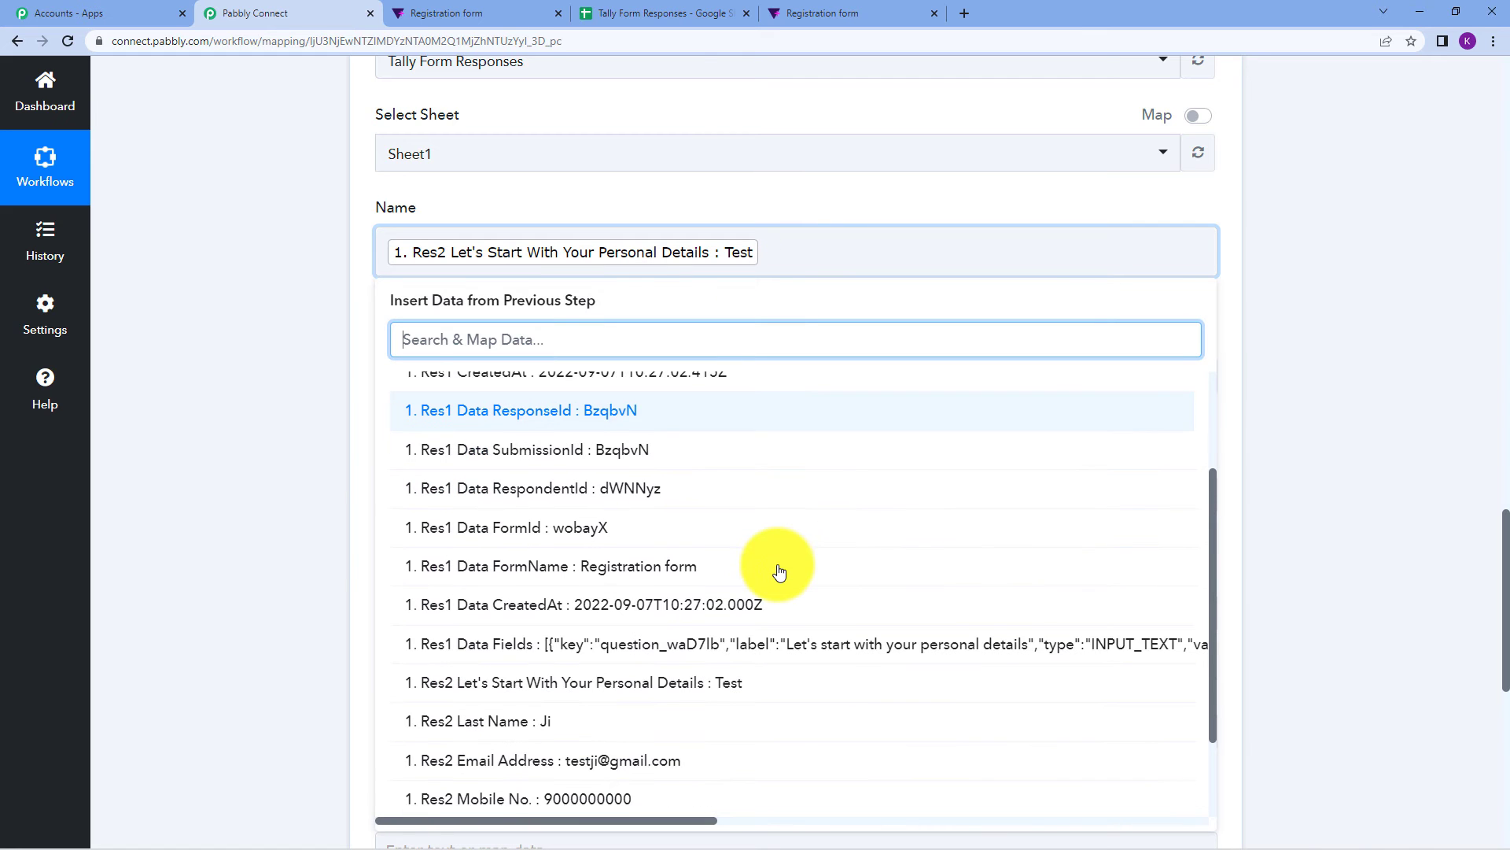
scroll(779, 571, down, 1)
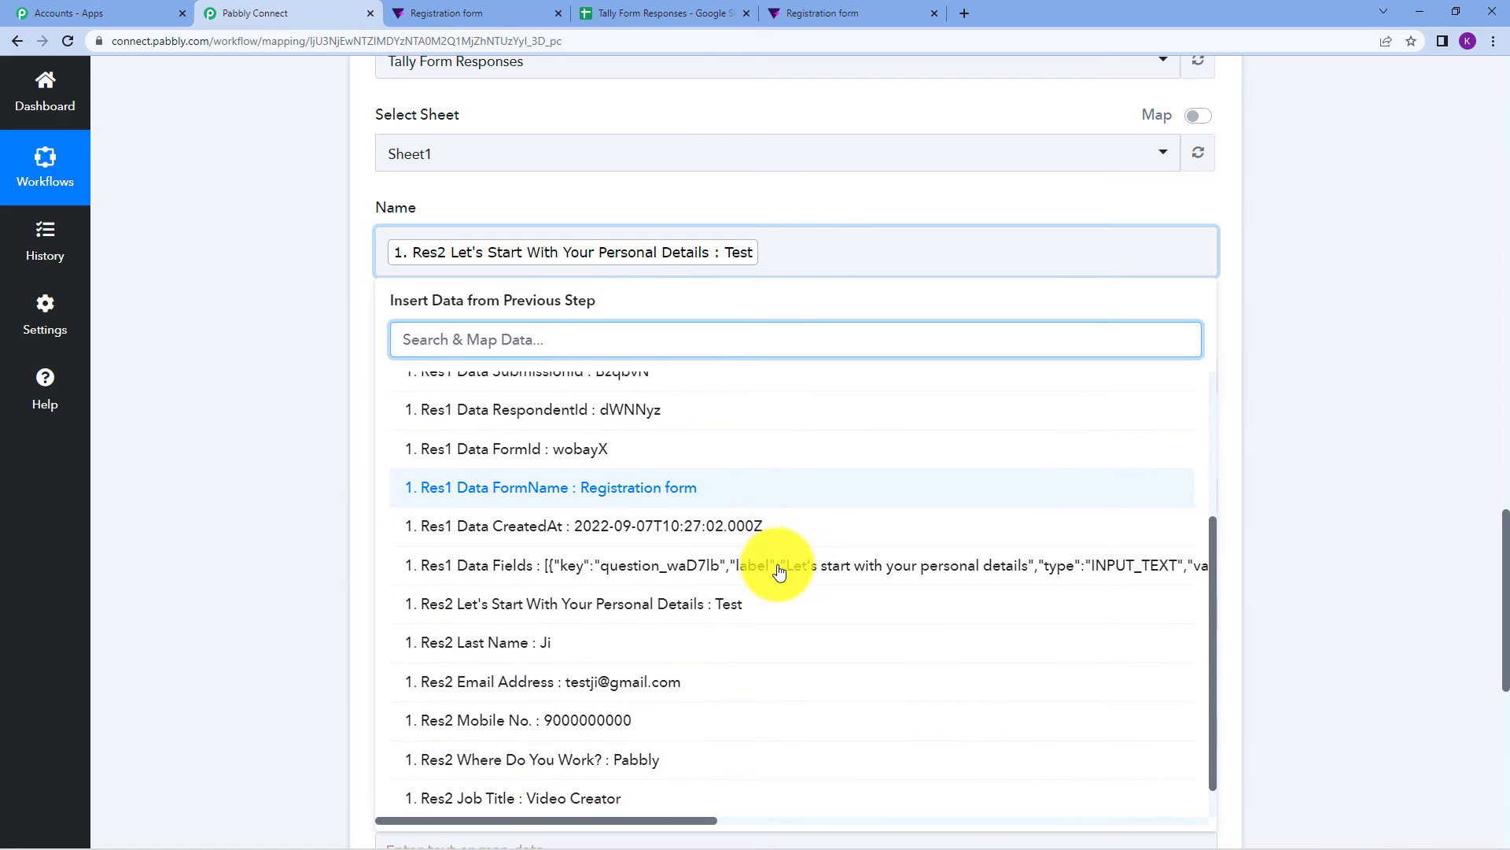
click(602, 644)
click(1429, 370)
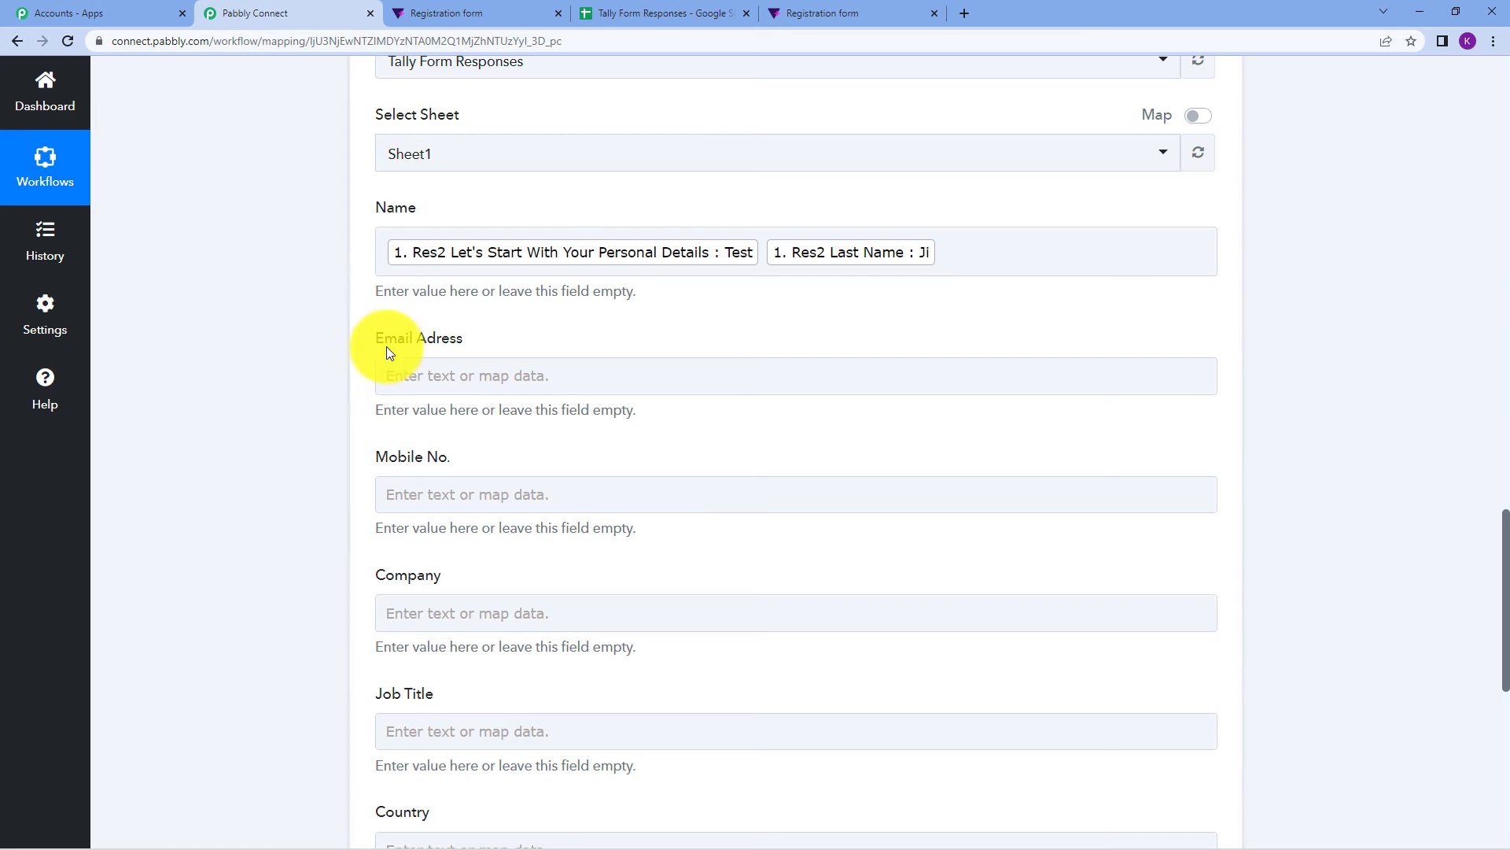
Map the Res2 Email Address answer into Email Adress.
click(482, 372)
click(534, 528)
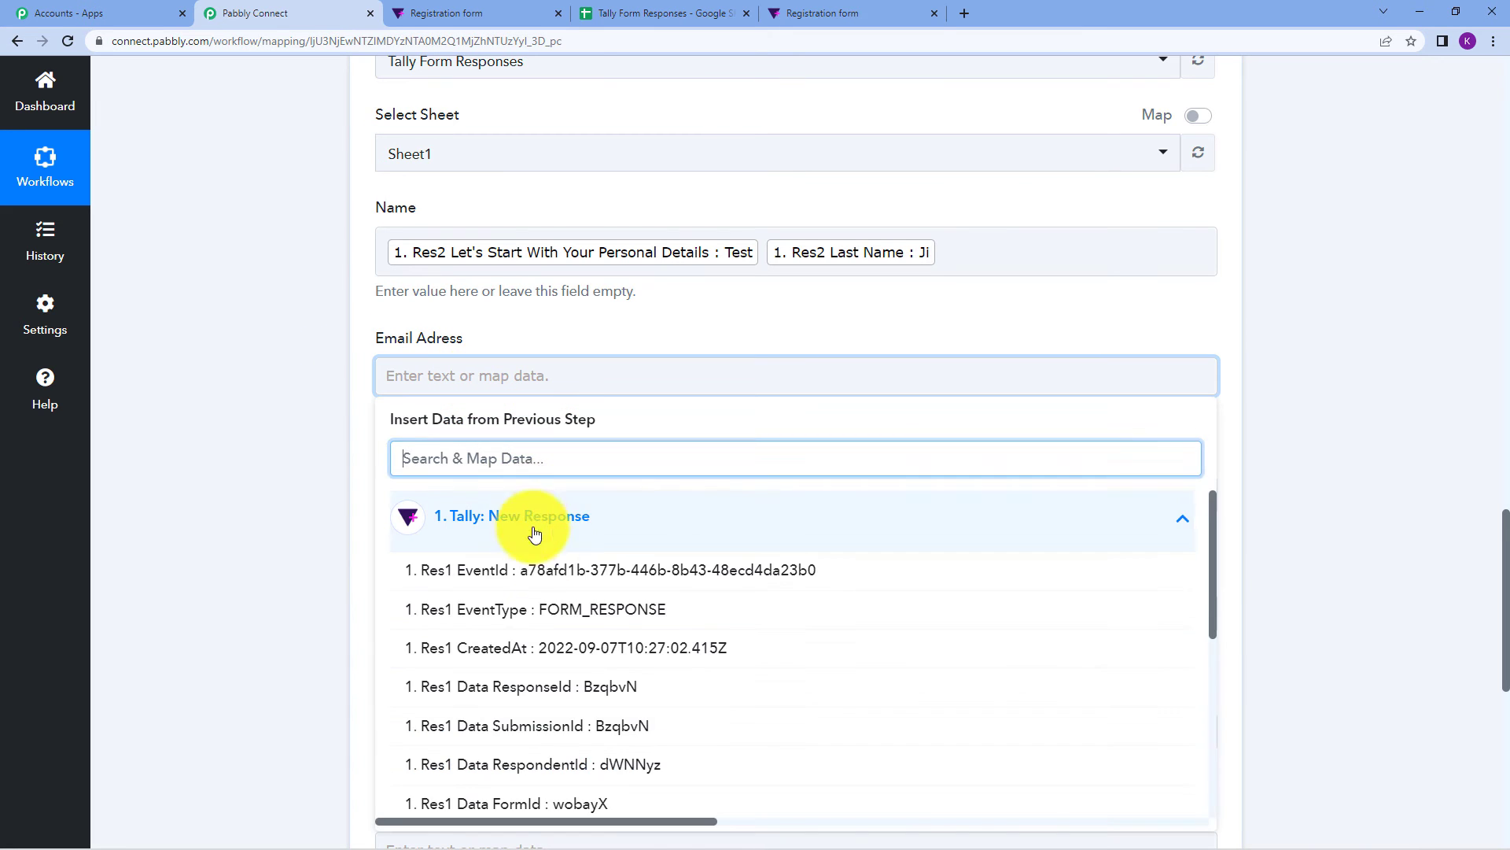
scroll(550, 598, down, 5)
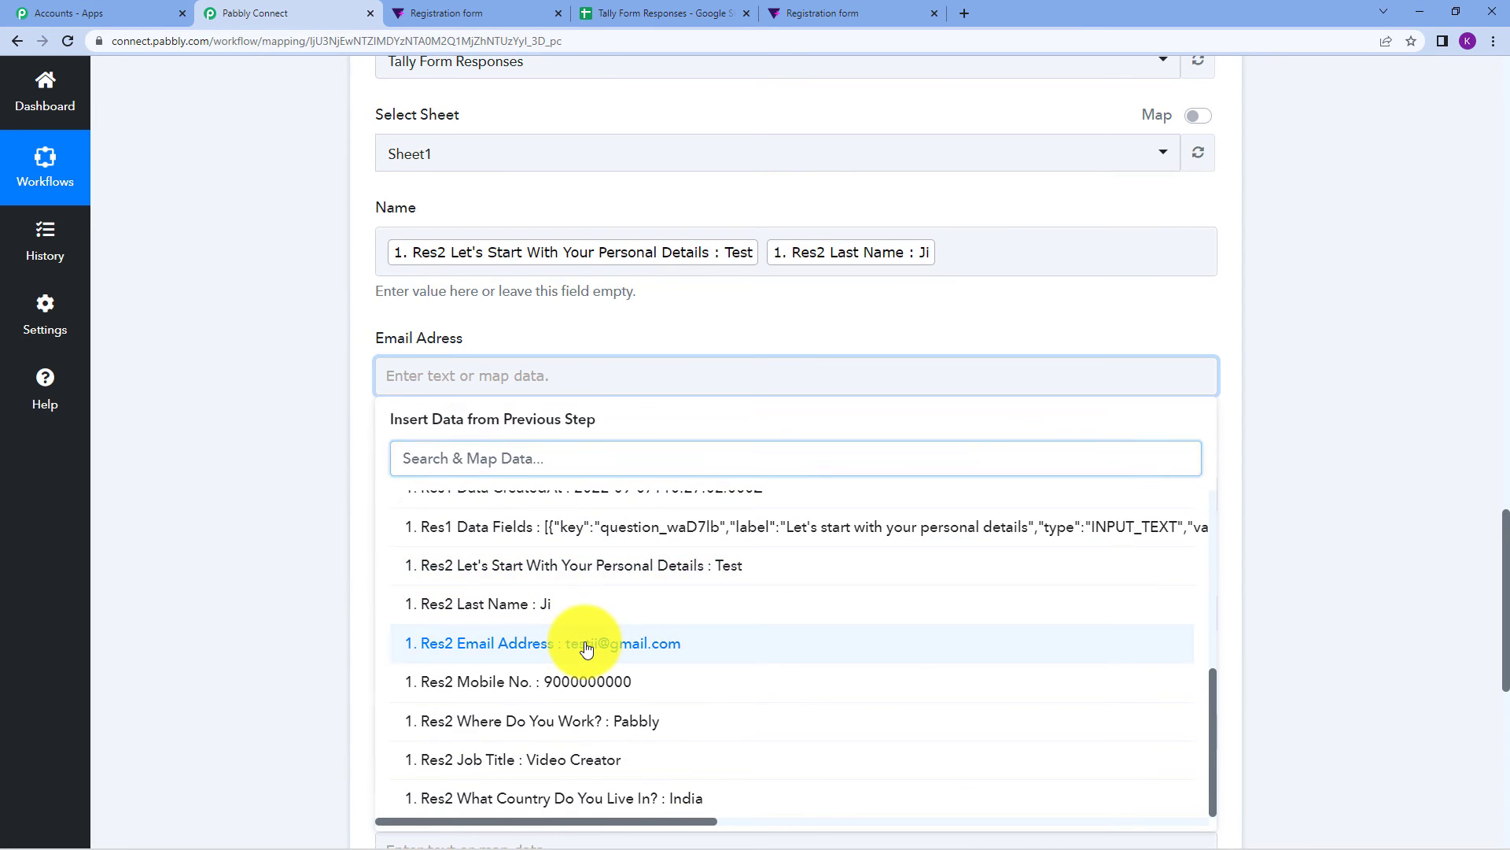
click(586, 643)
click(1338, 346)
Map the Res2 Mobile No. answer into the Mobile No. field.
click(435, 507)
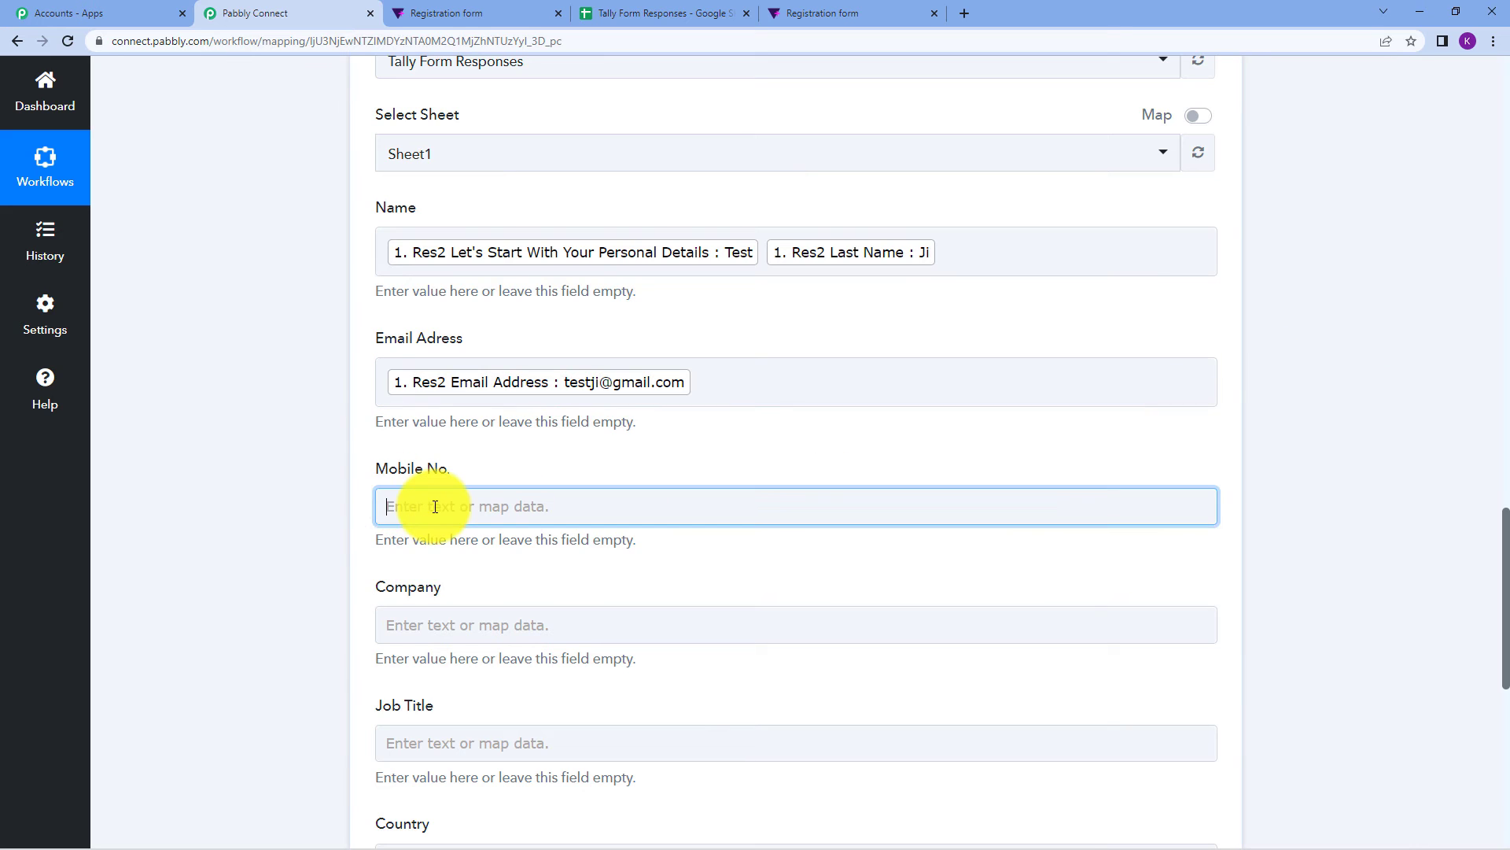
click(799, 640)
scroll(1335, 347, down, 3)
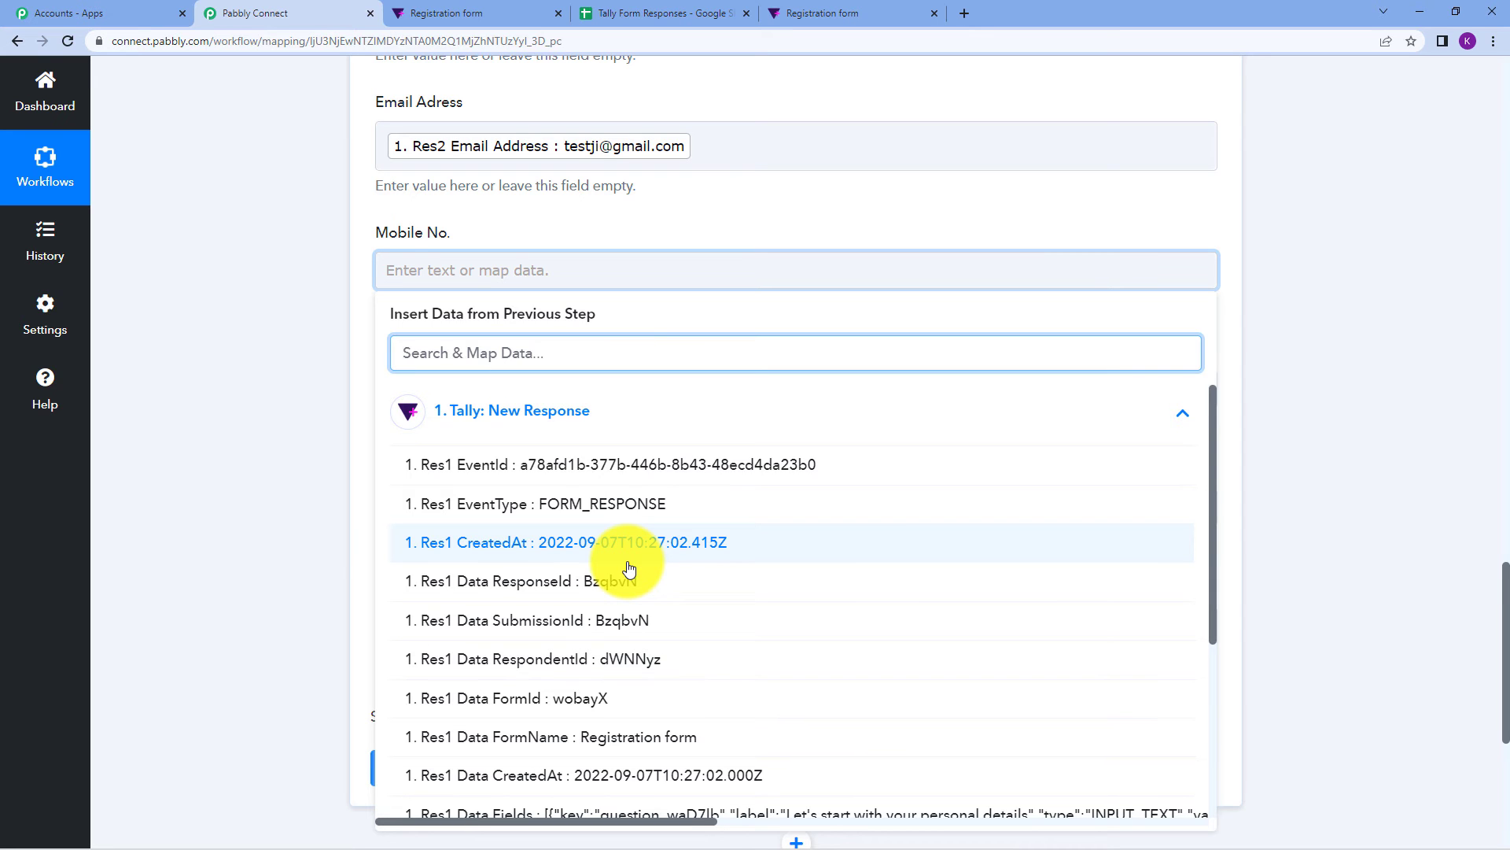
scroll(629, 568, down, 3)
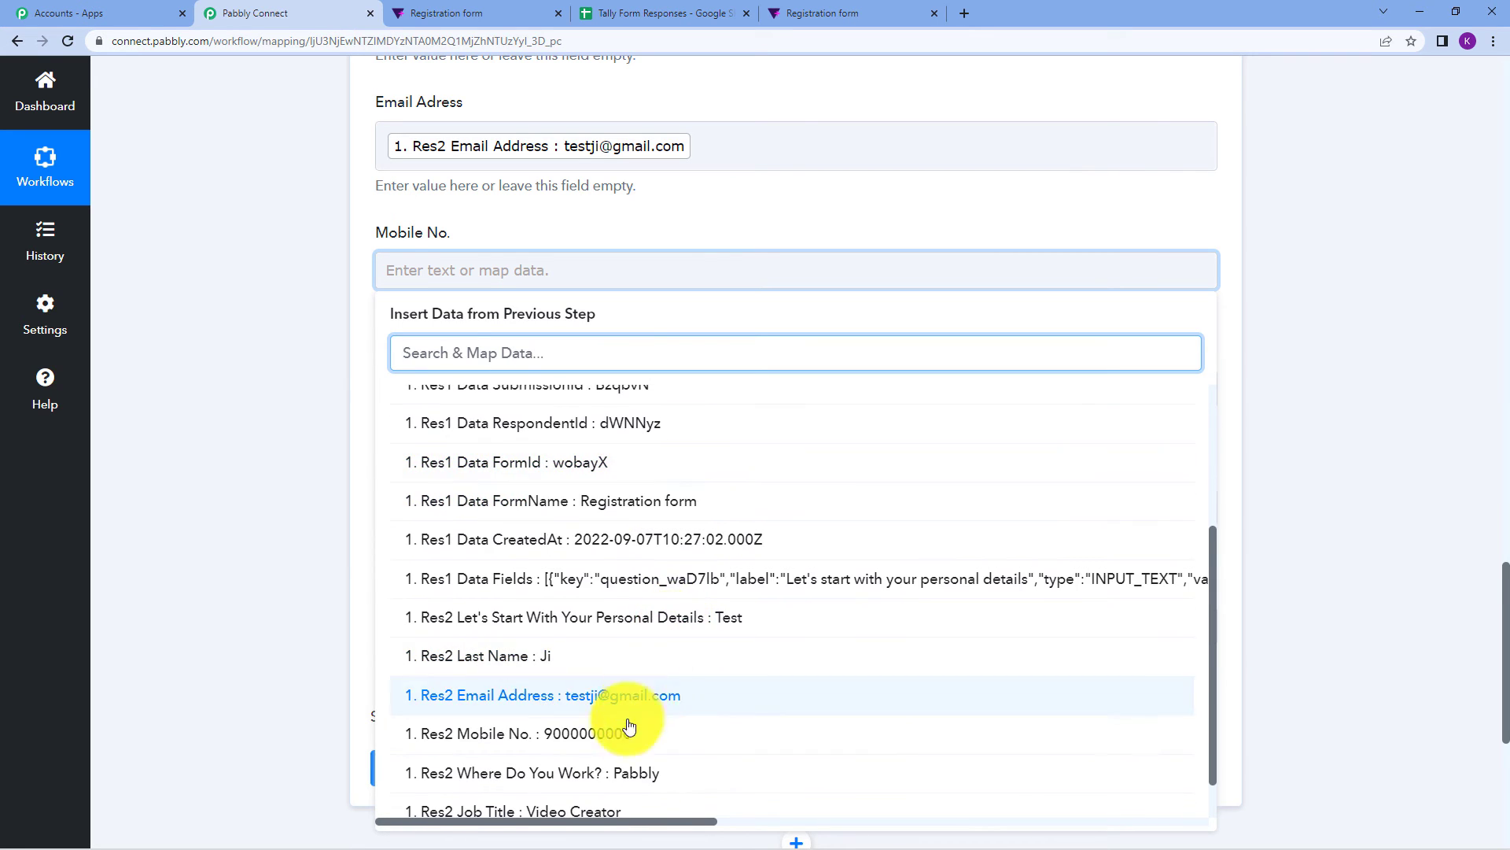
click(629, 728)
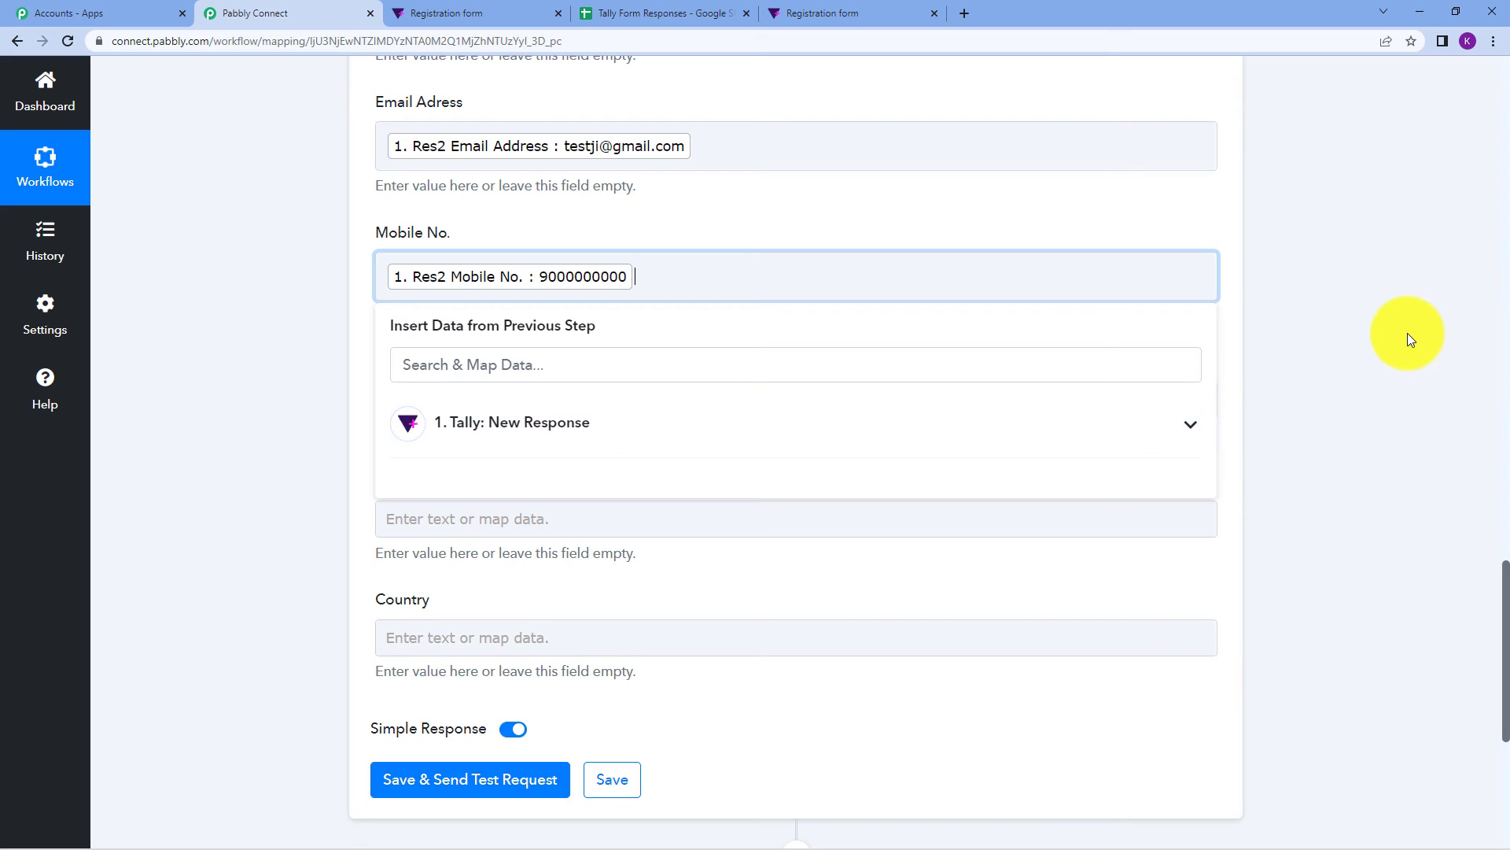
click(1408, 338)
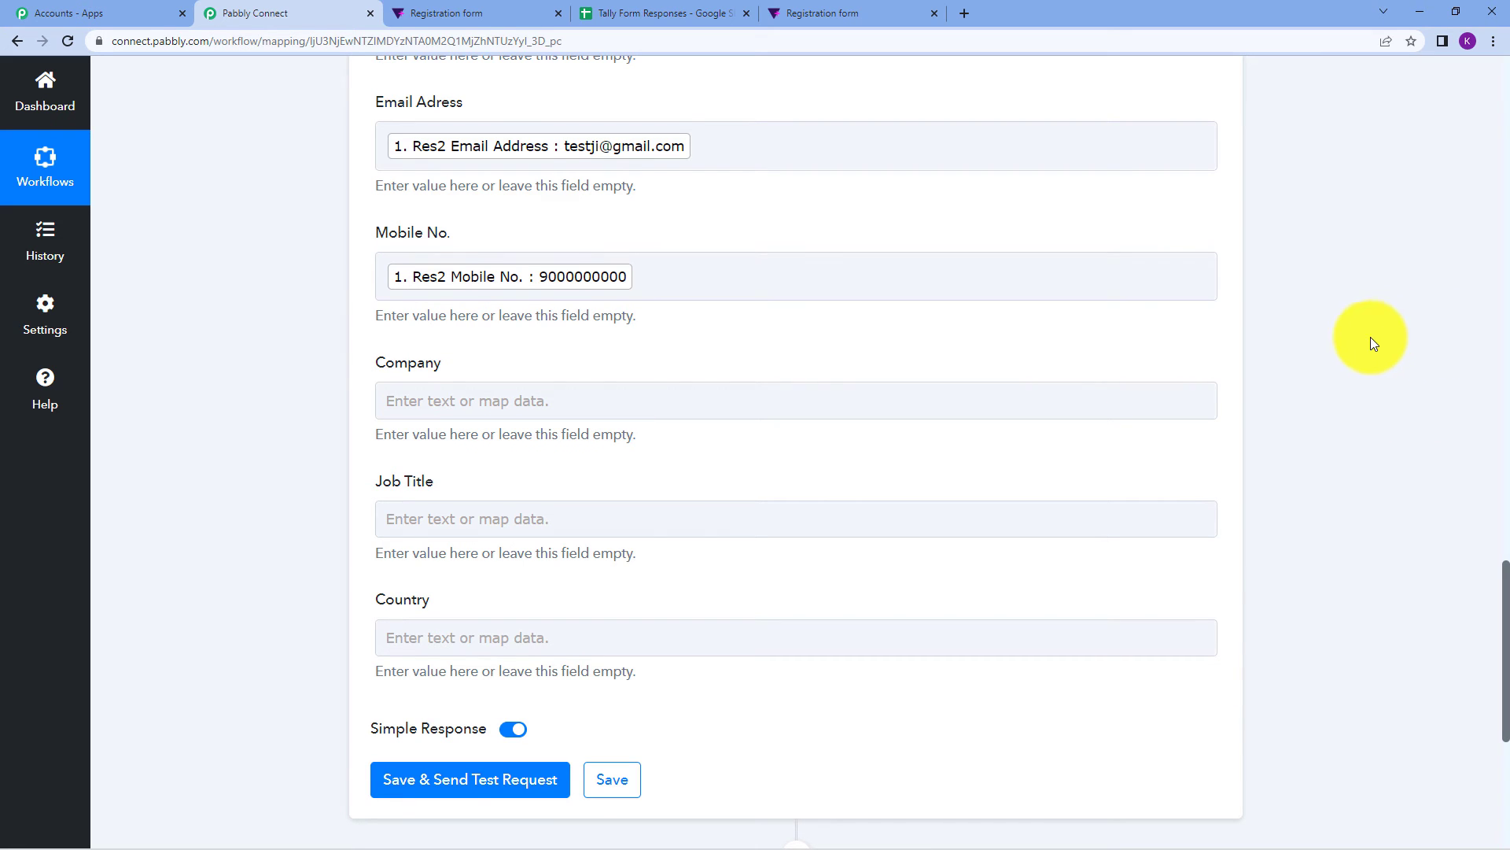
click(437, 12)
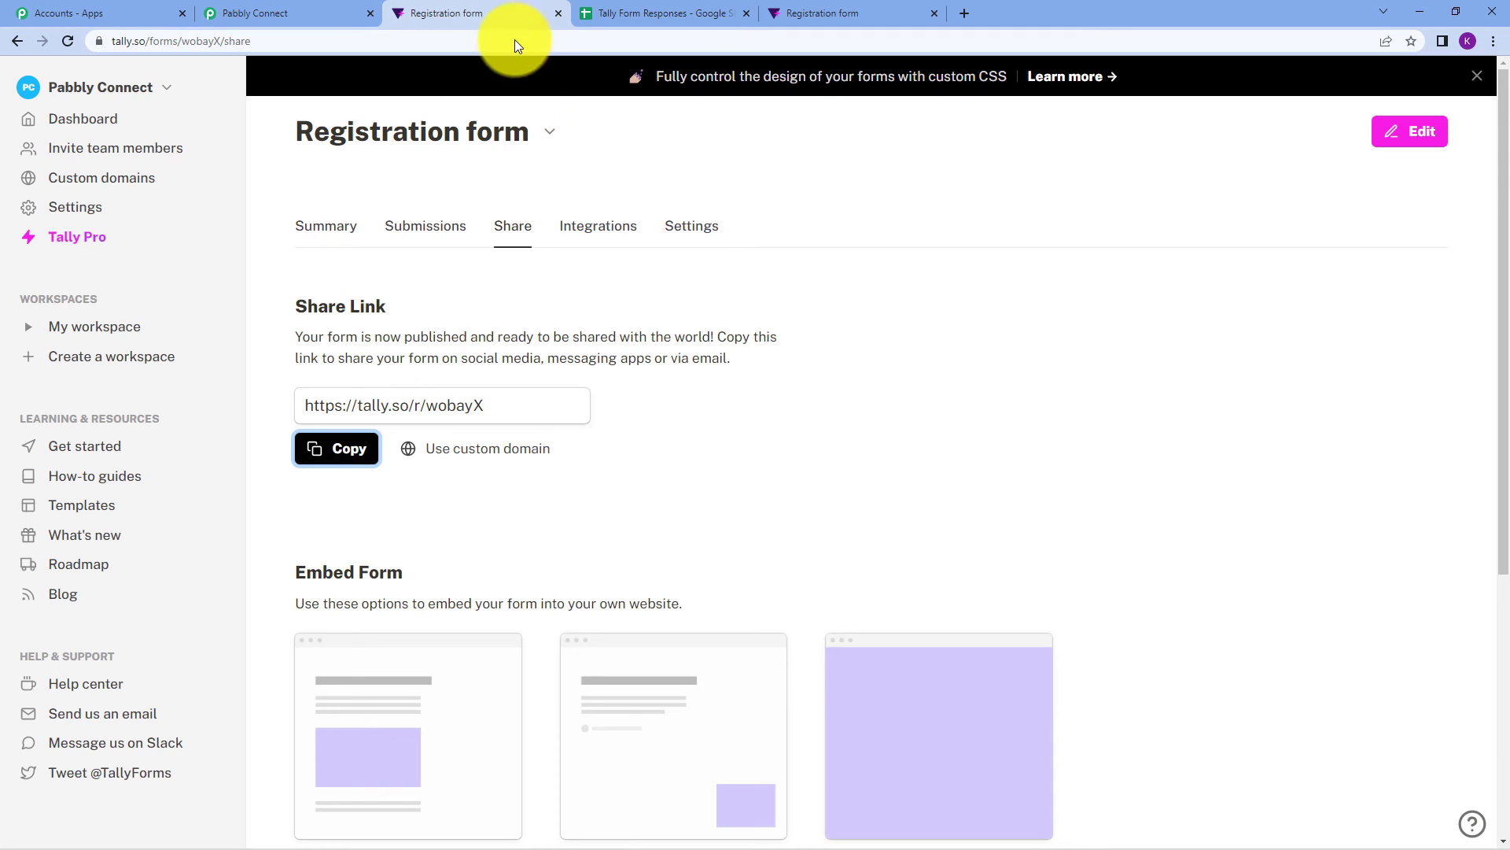
click(822, 13)
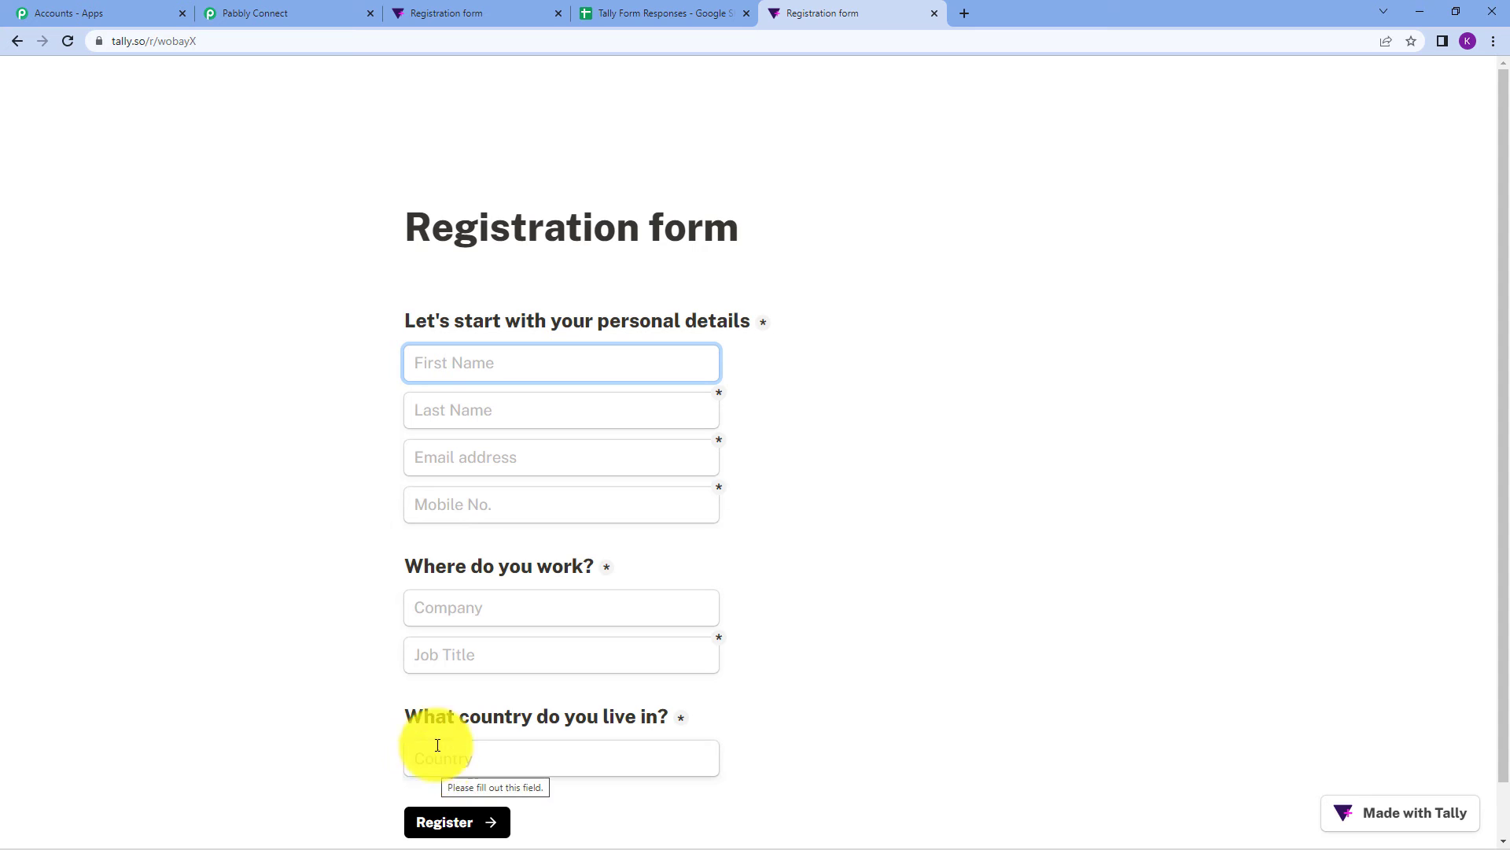
click(496, 9)
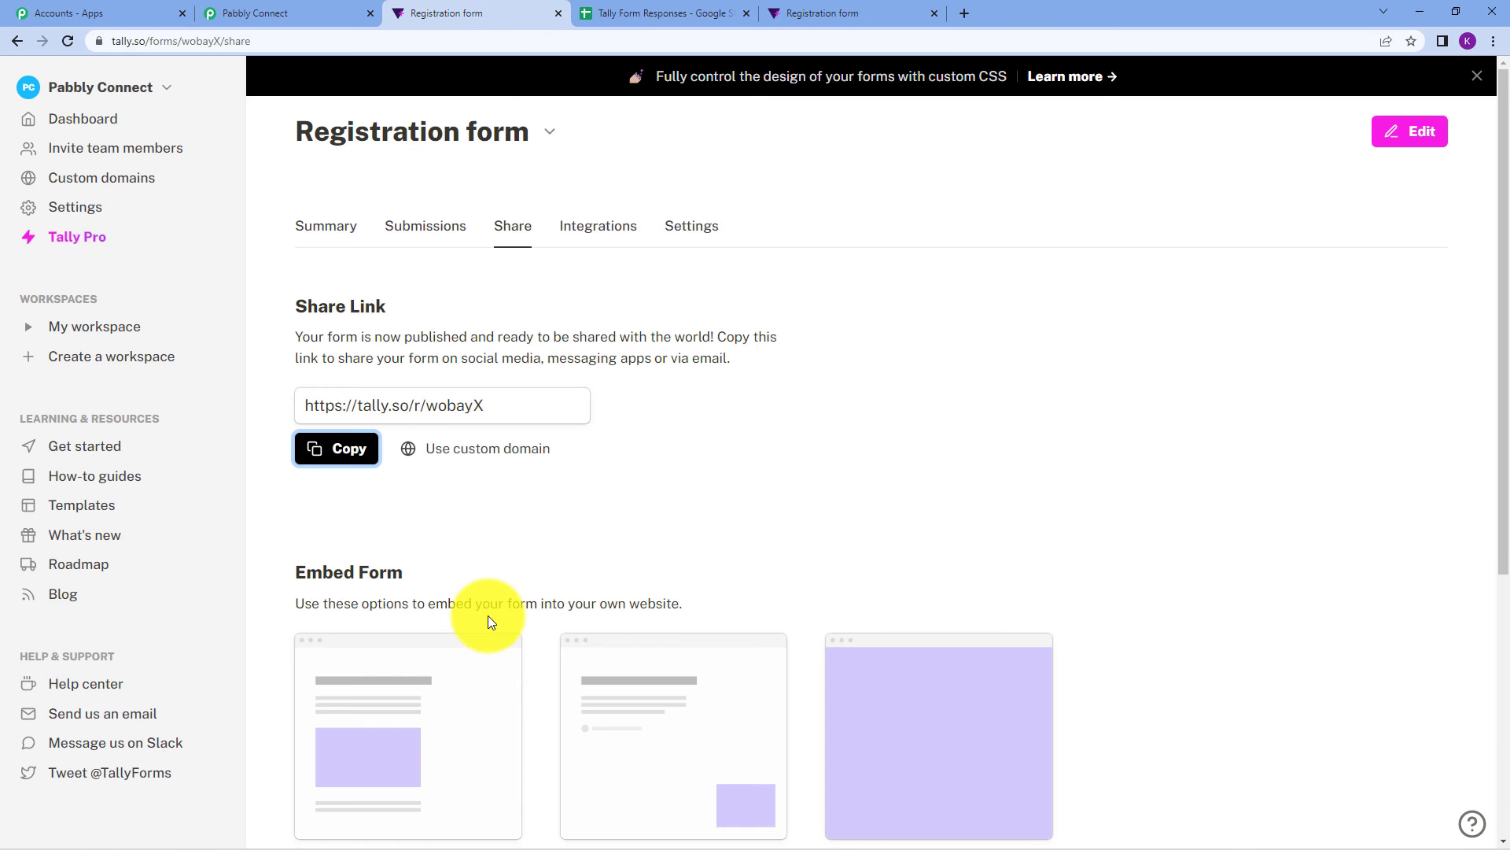
click(610, 15)
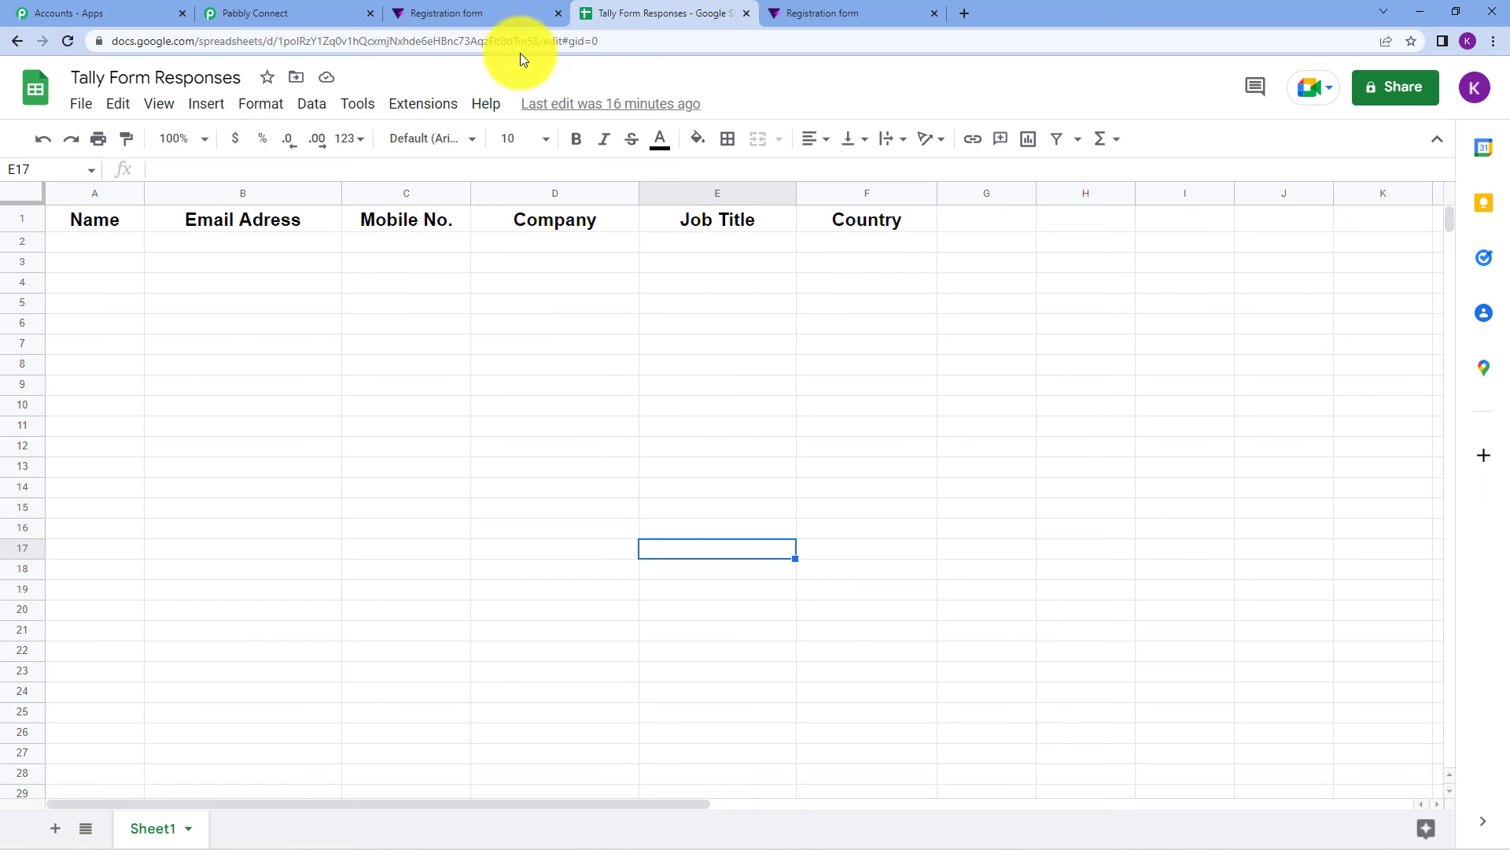
click(331, 11)
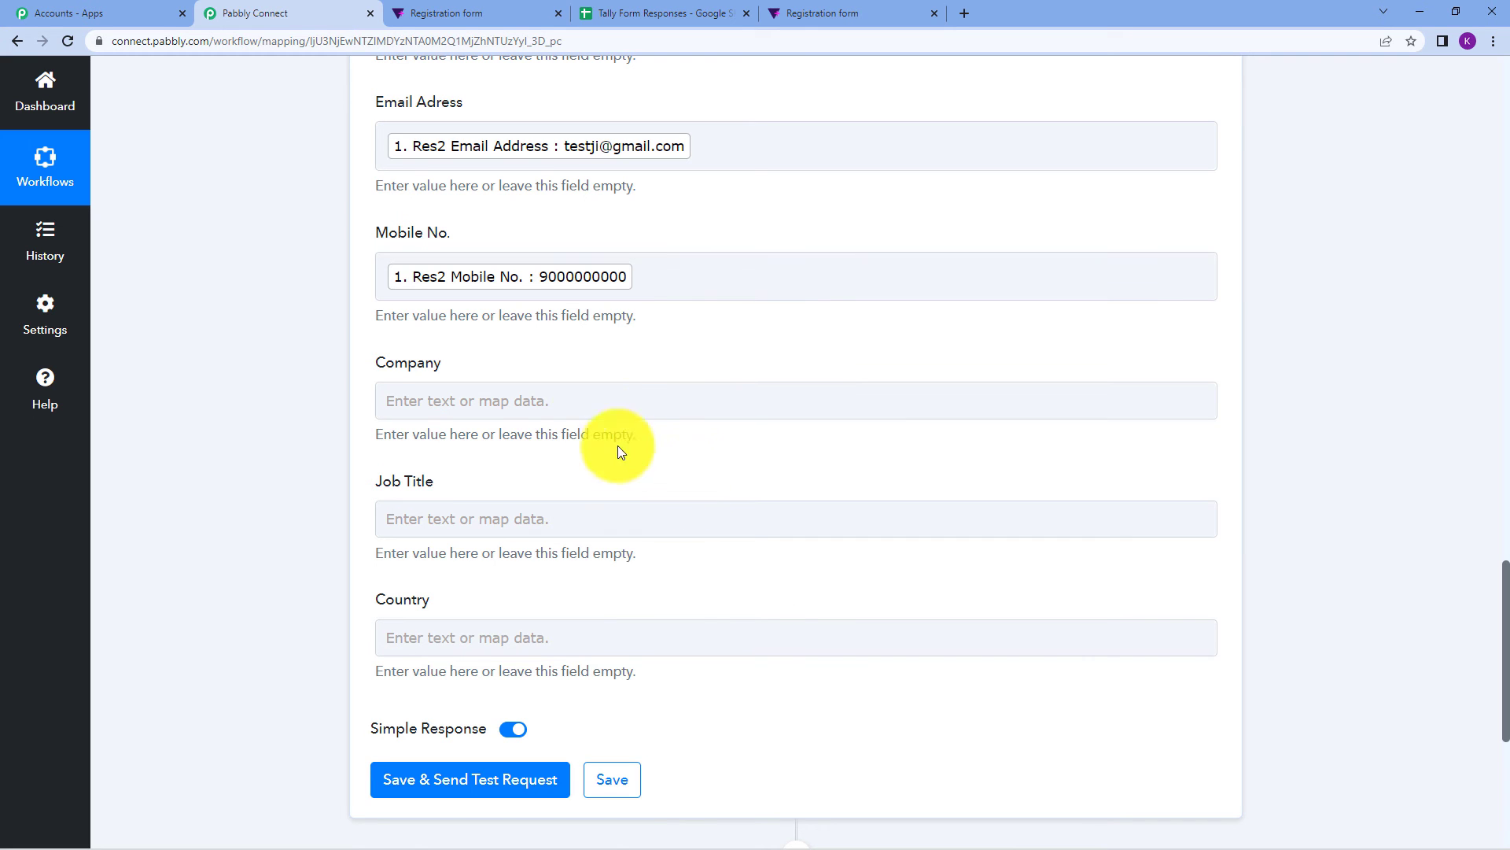
Map the Where Do You Work? answer into the Company field.
click(584, 402)
click(584, 403)
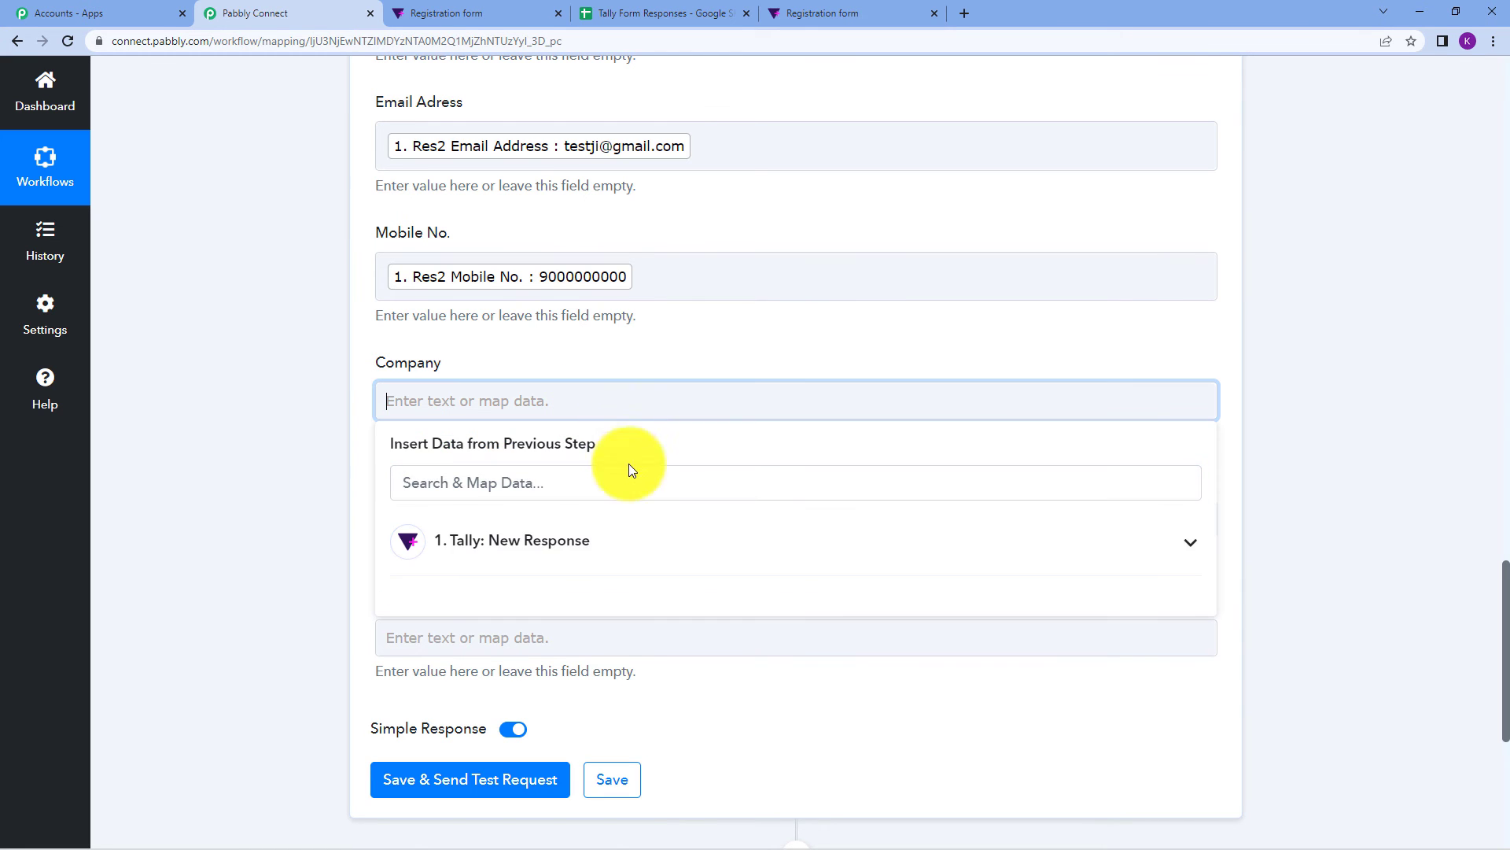
click(651, 538)
scroll(721, 669, down, 3)
scroll(719, 666, down, 2)
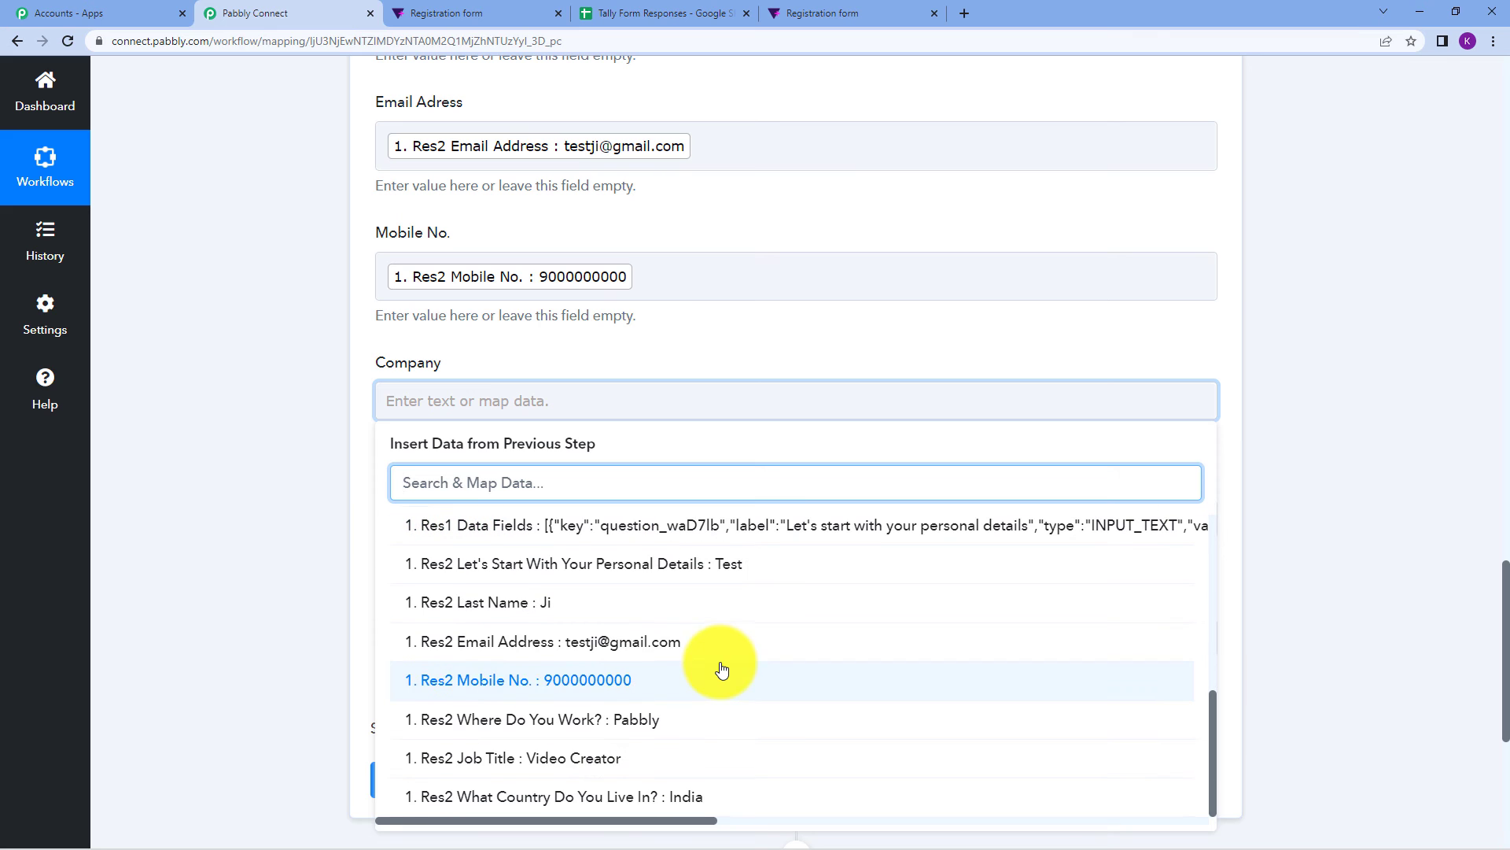
click(733, 704)
click(1437, 267)
Map the Res2 Job Title answer into the Job Title field.
scroll(1324, 327, down, 2)
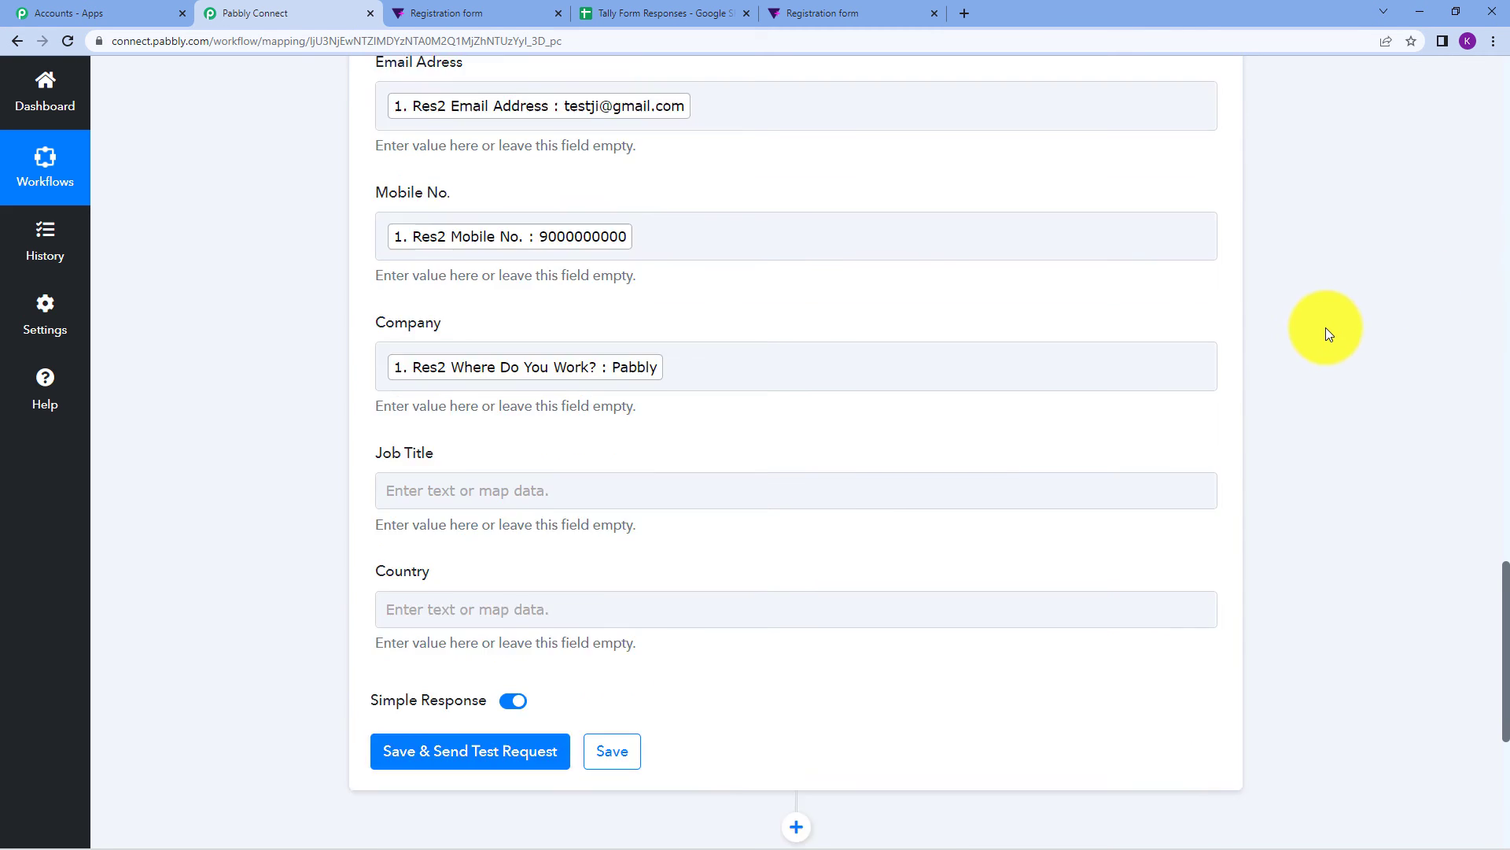
click(442, 378)
click(511, 531)
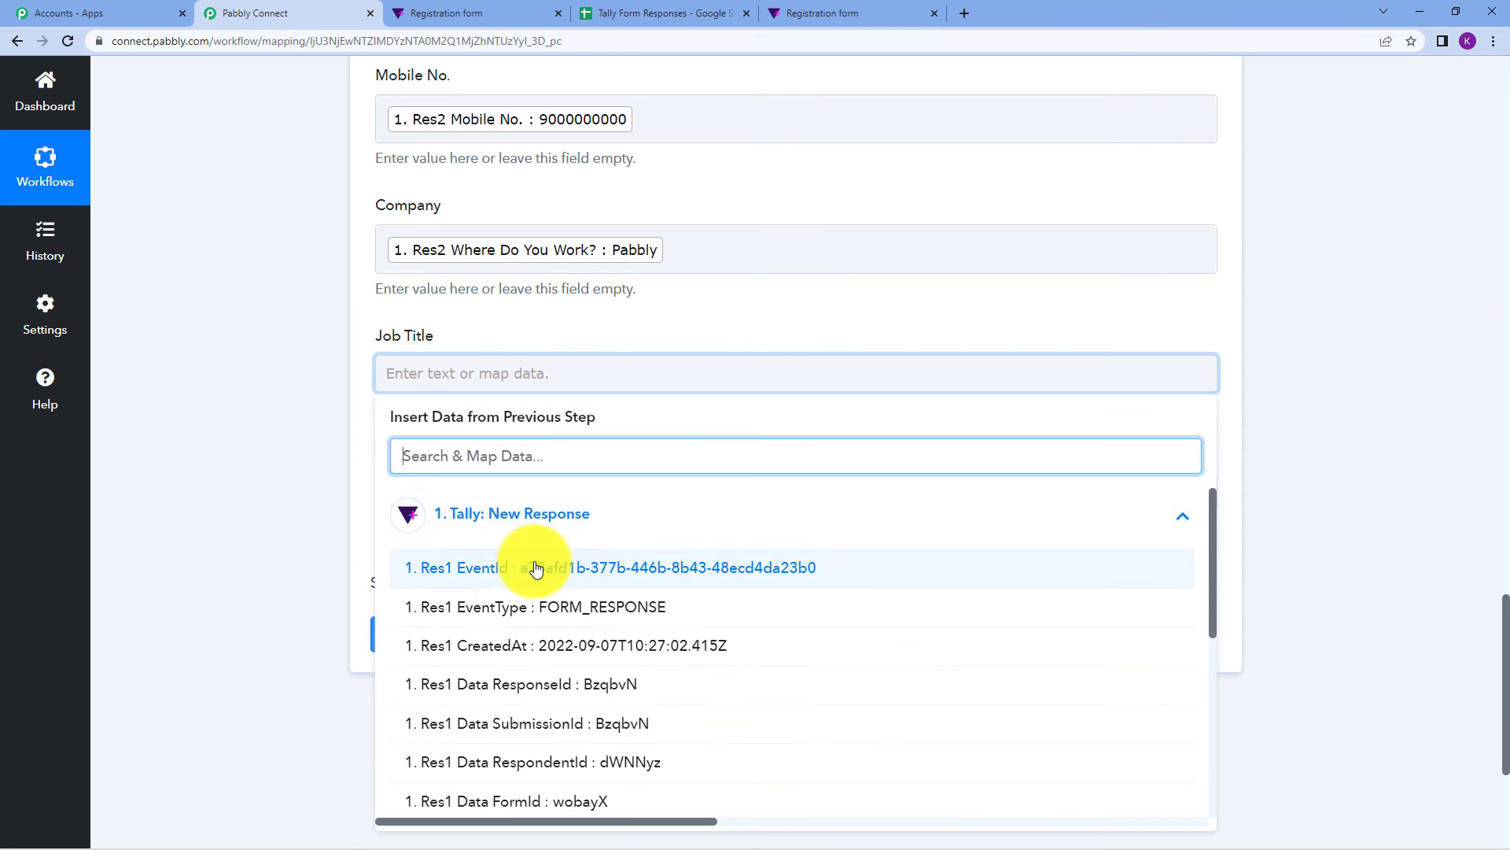
scroll(600, 641, down, 6)
click(618, 760)
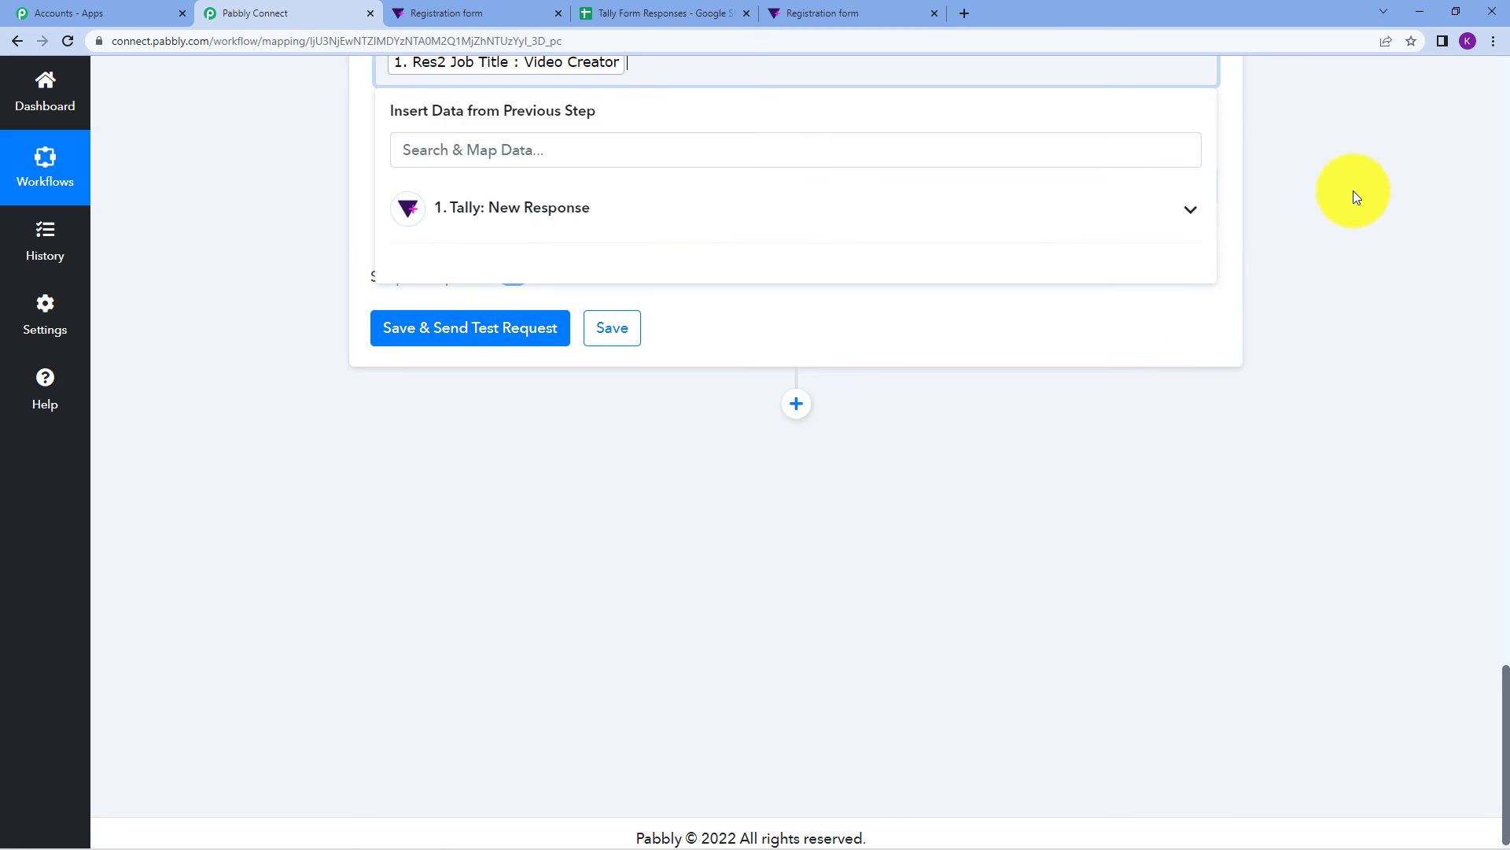
click(1353, 192)
scroll(1185, 340, up, 1)
Map the country answer into Country and send a test row, updating Sheet1!A2:F2.
click(432, 265)
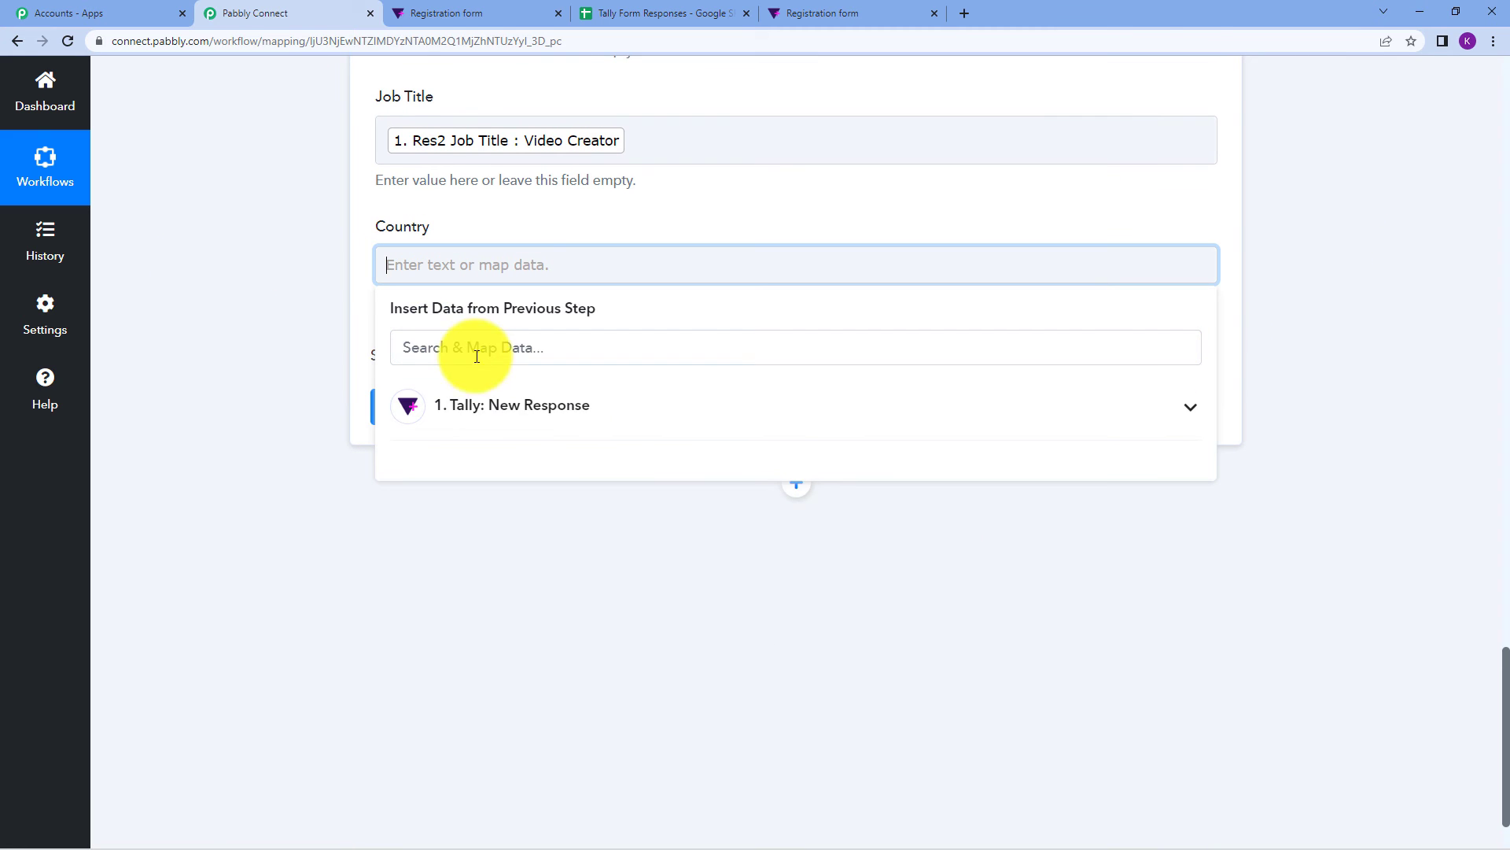
click(488, 404)
scroll(598, 566, down, 3)
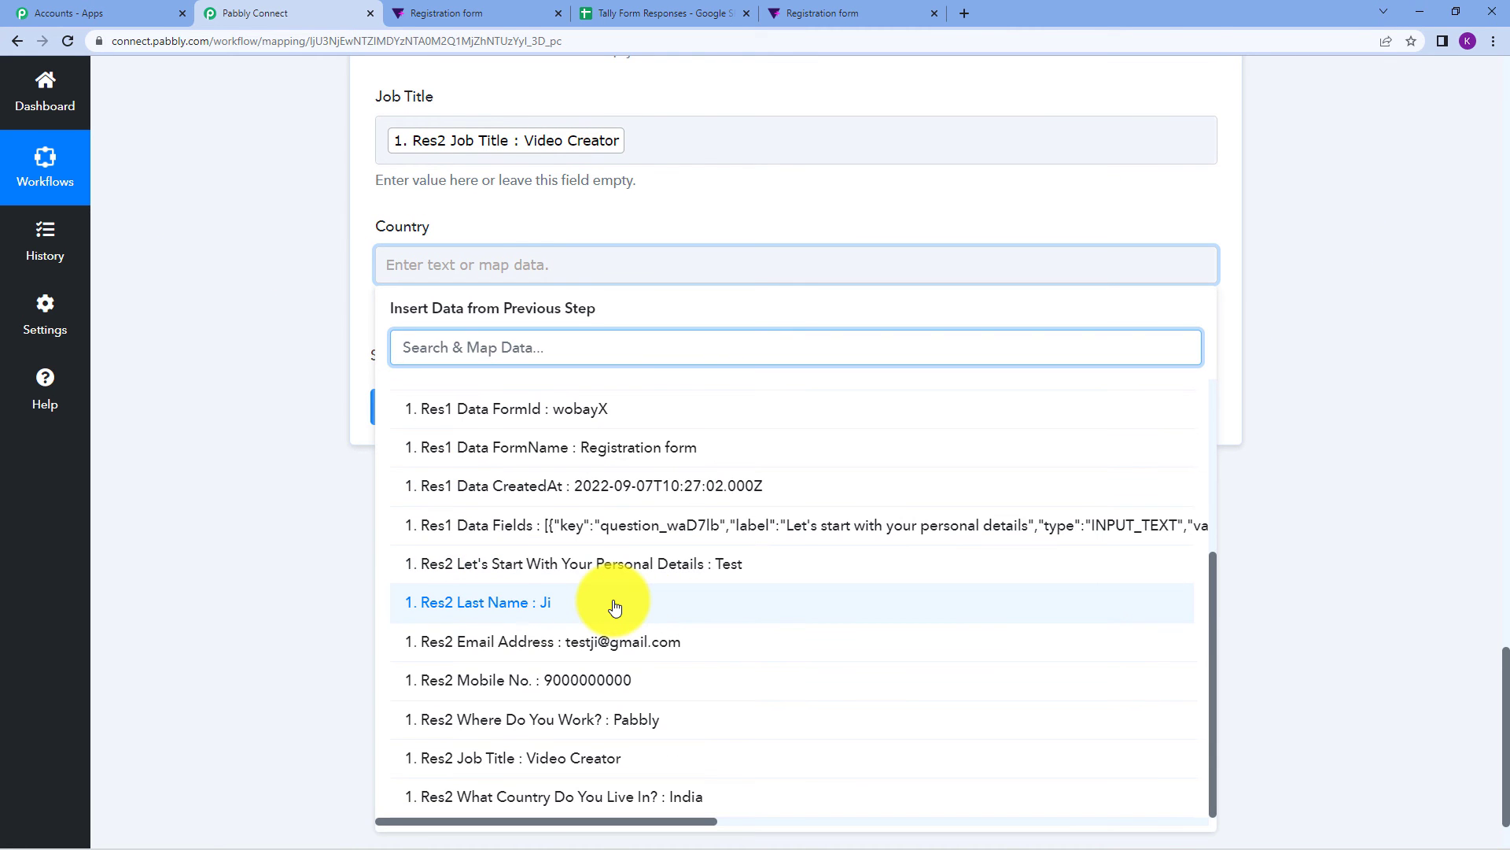
scroll(629, 610, down, 2)
click(664, 799)
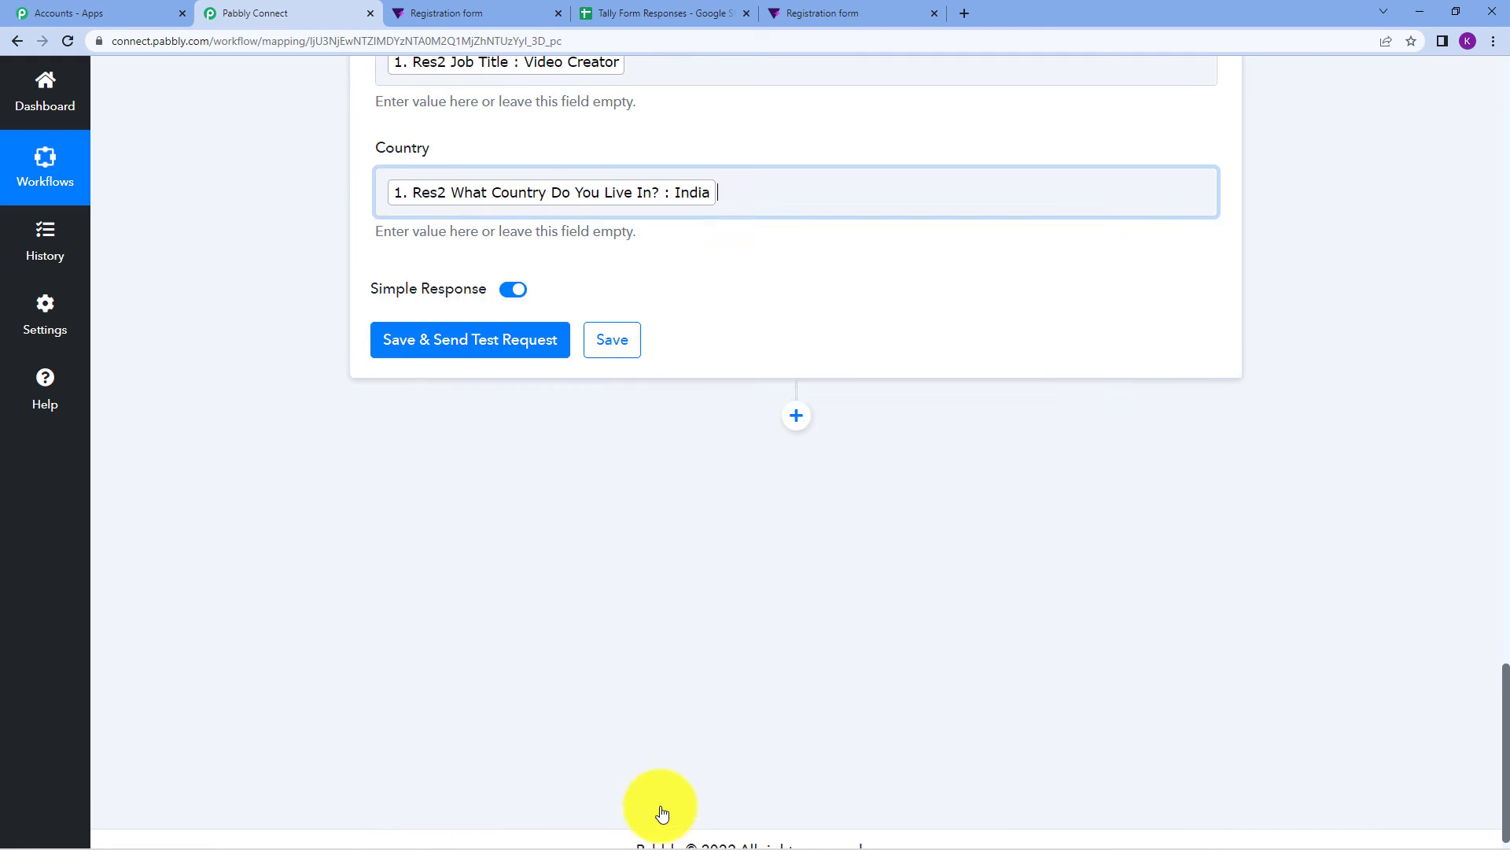
click(1377, 298)
click(426, 355)
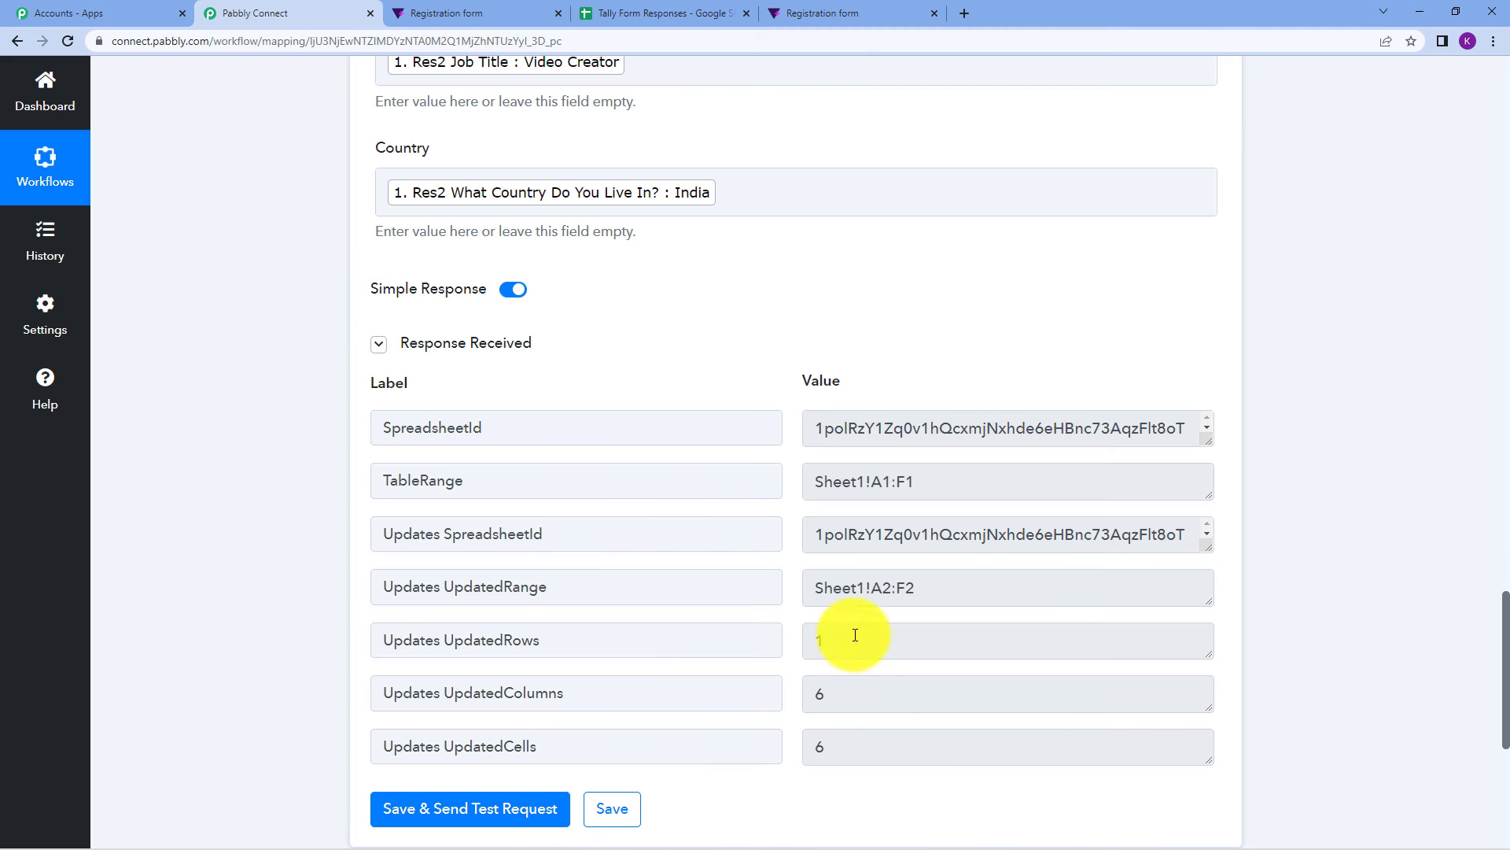
Collapse the Tally trigger step, check the response sheet, then return to the form's Share page.
scroll(853, 369, up, 1)
scroll(853, 370, up, 15)
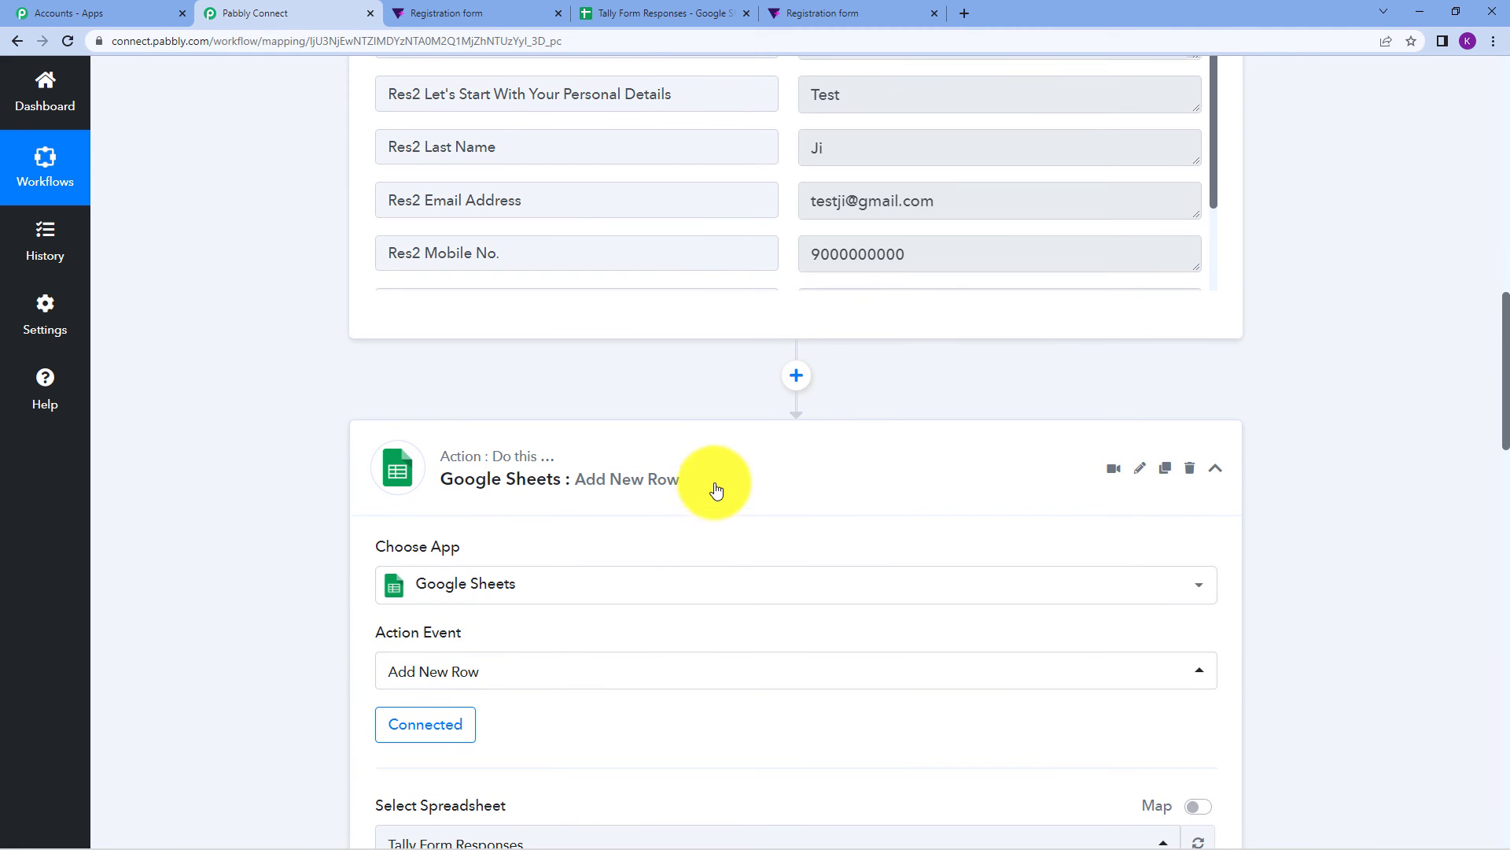
scroll(712, 496, up, 10)
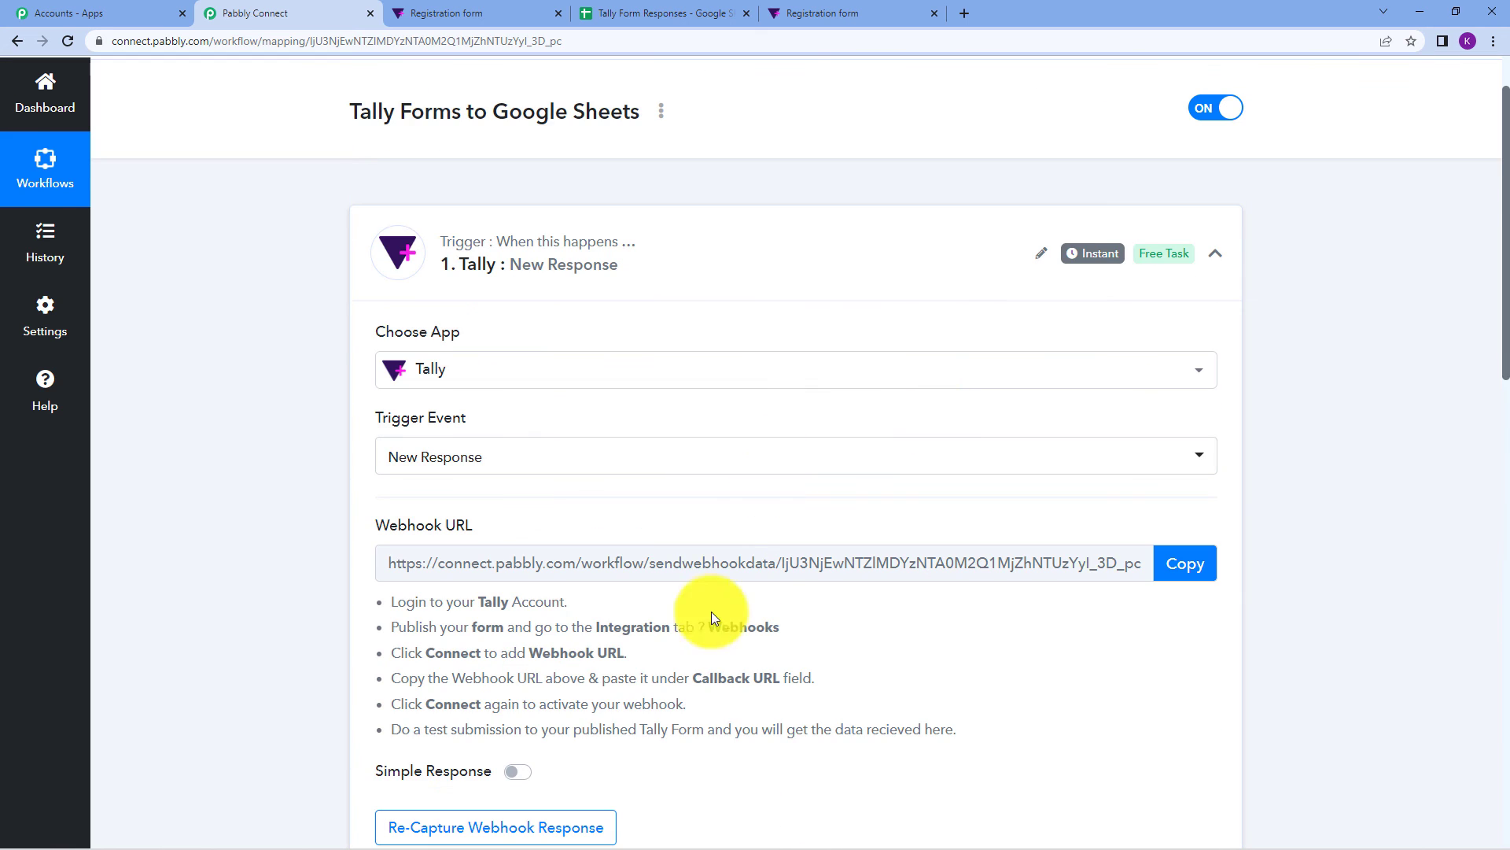
click(826, 275)
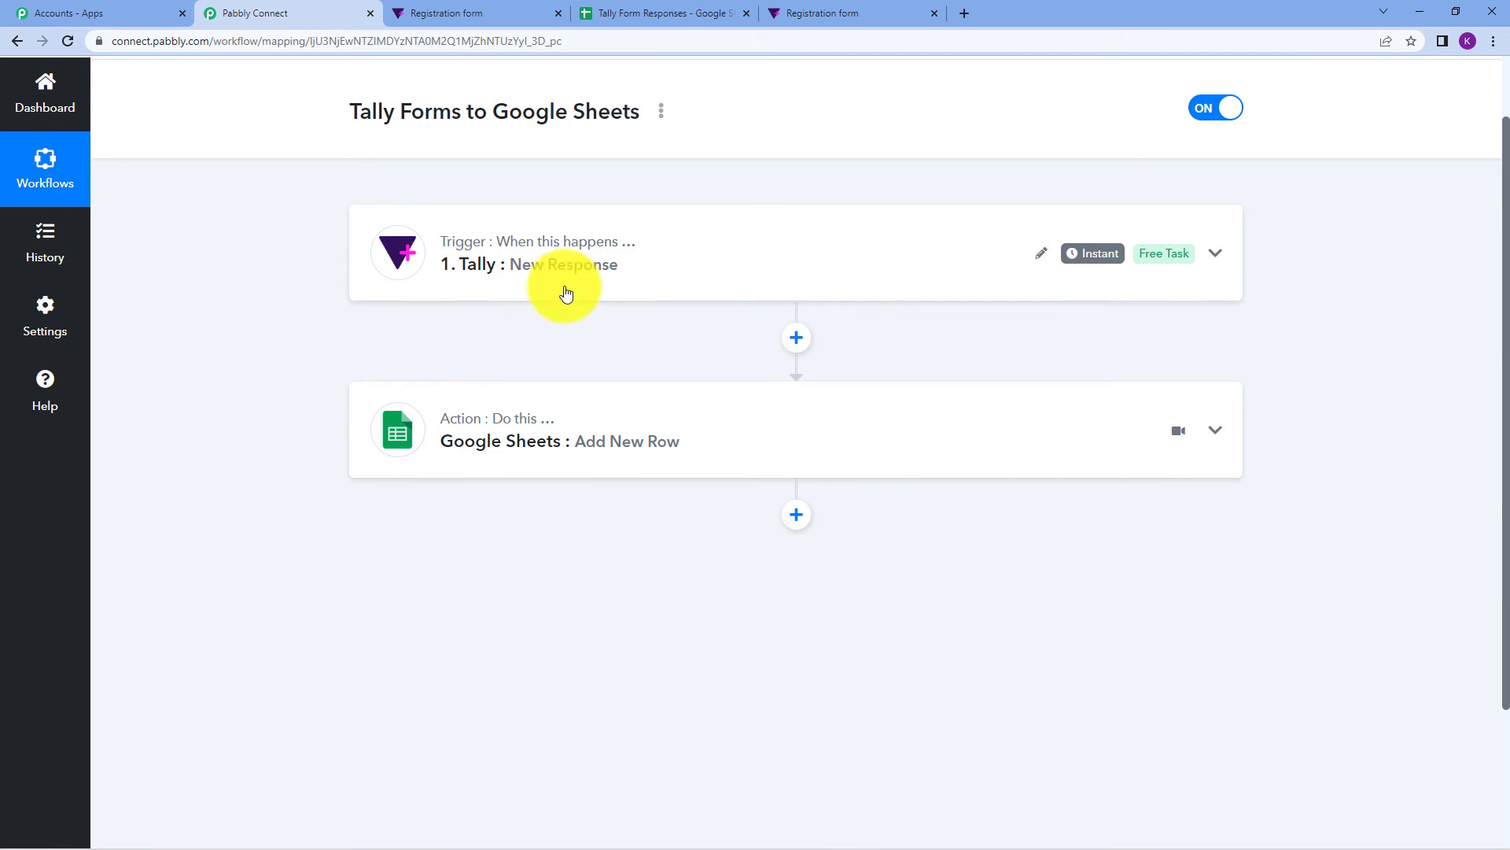
click(659, 11)
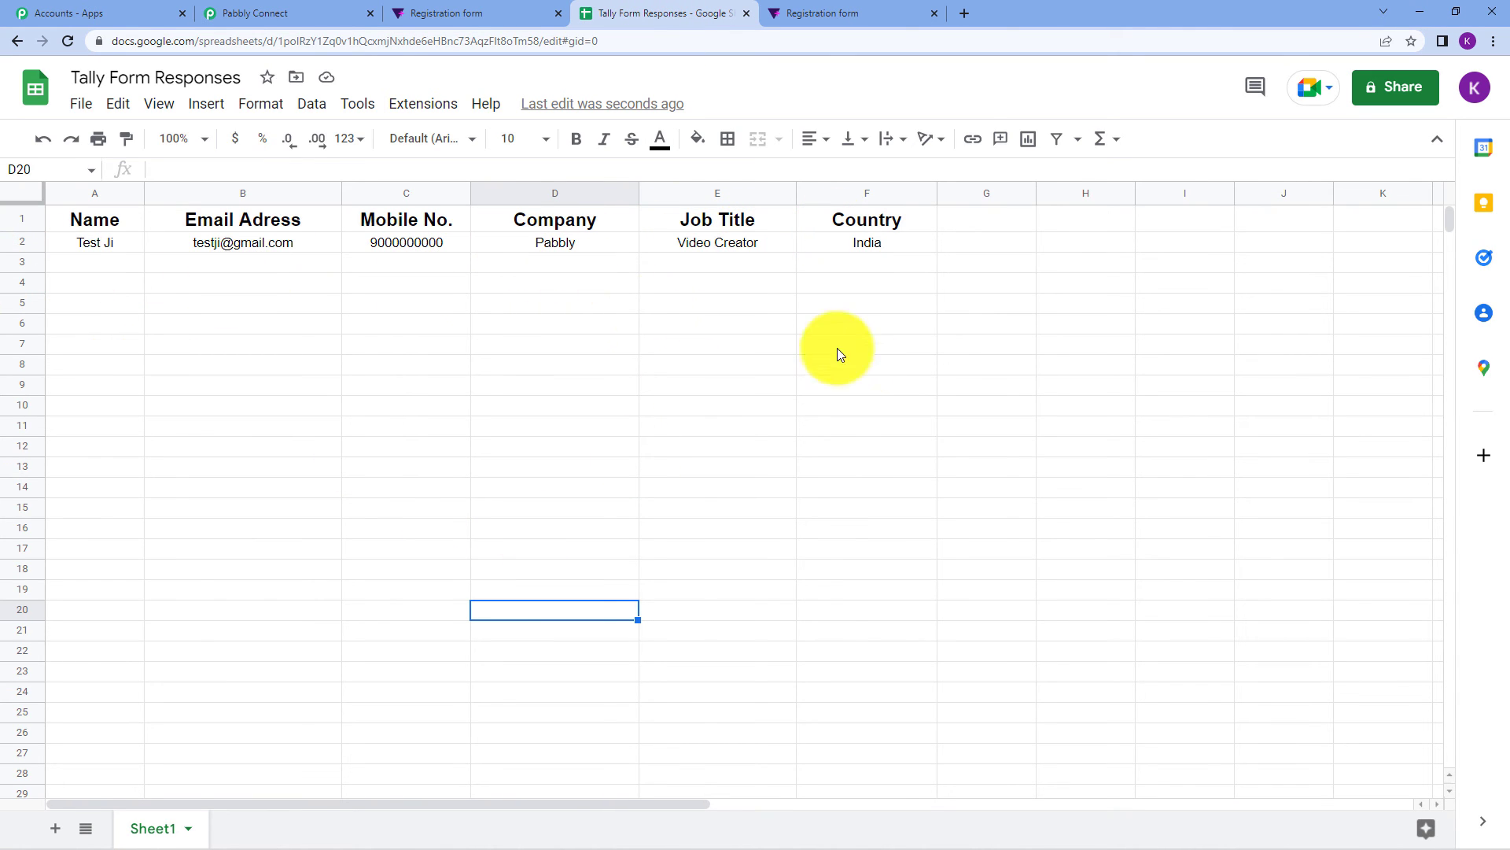
click(317, 10)
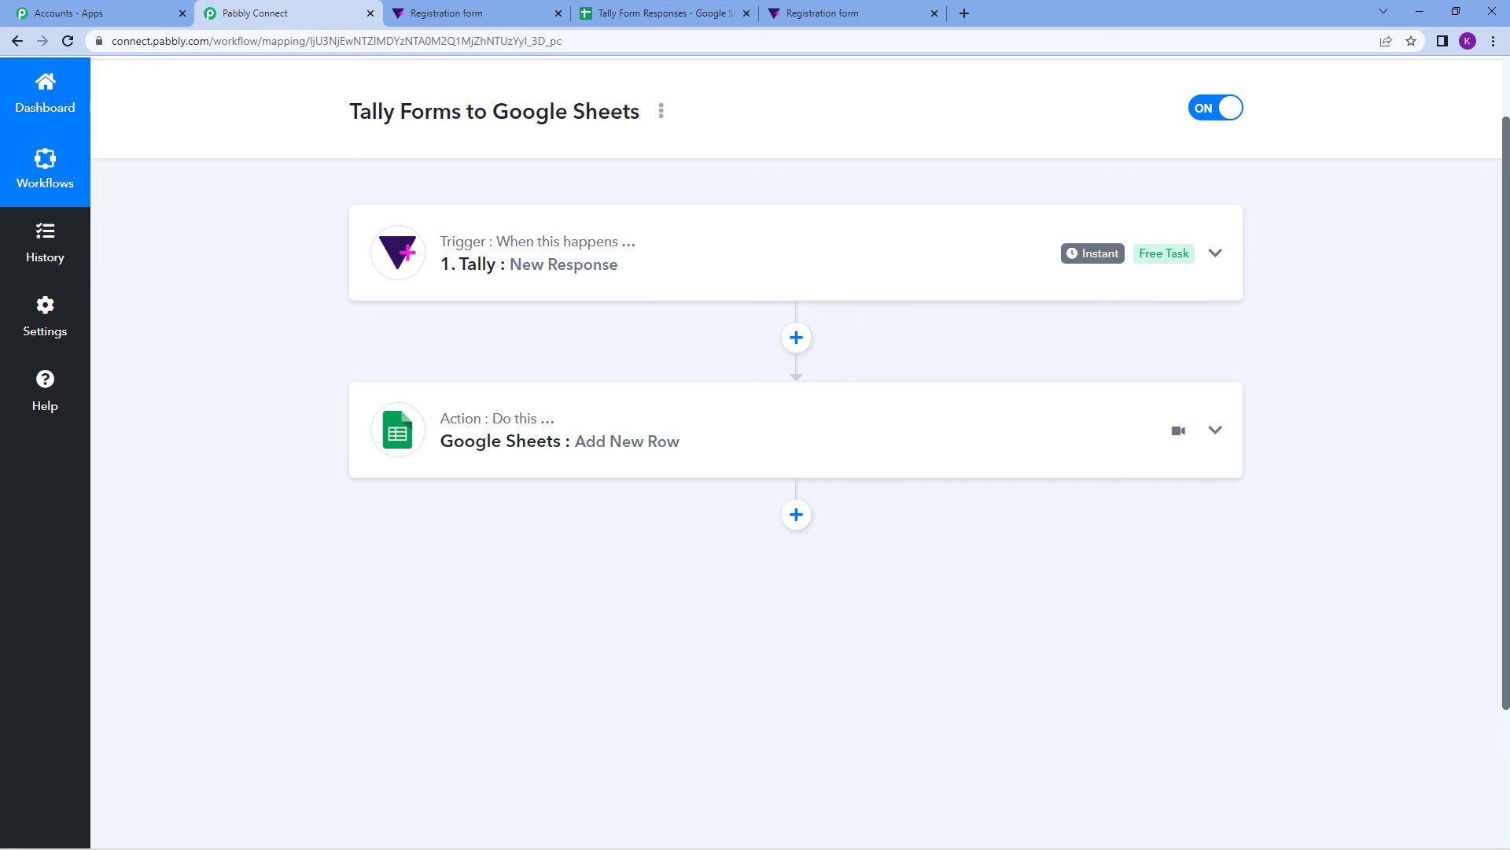
scroll(593, 767, up, 1)
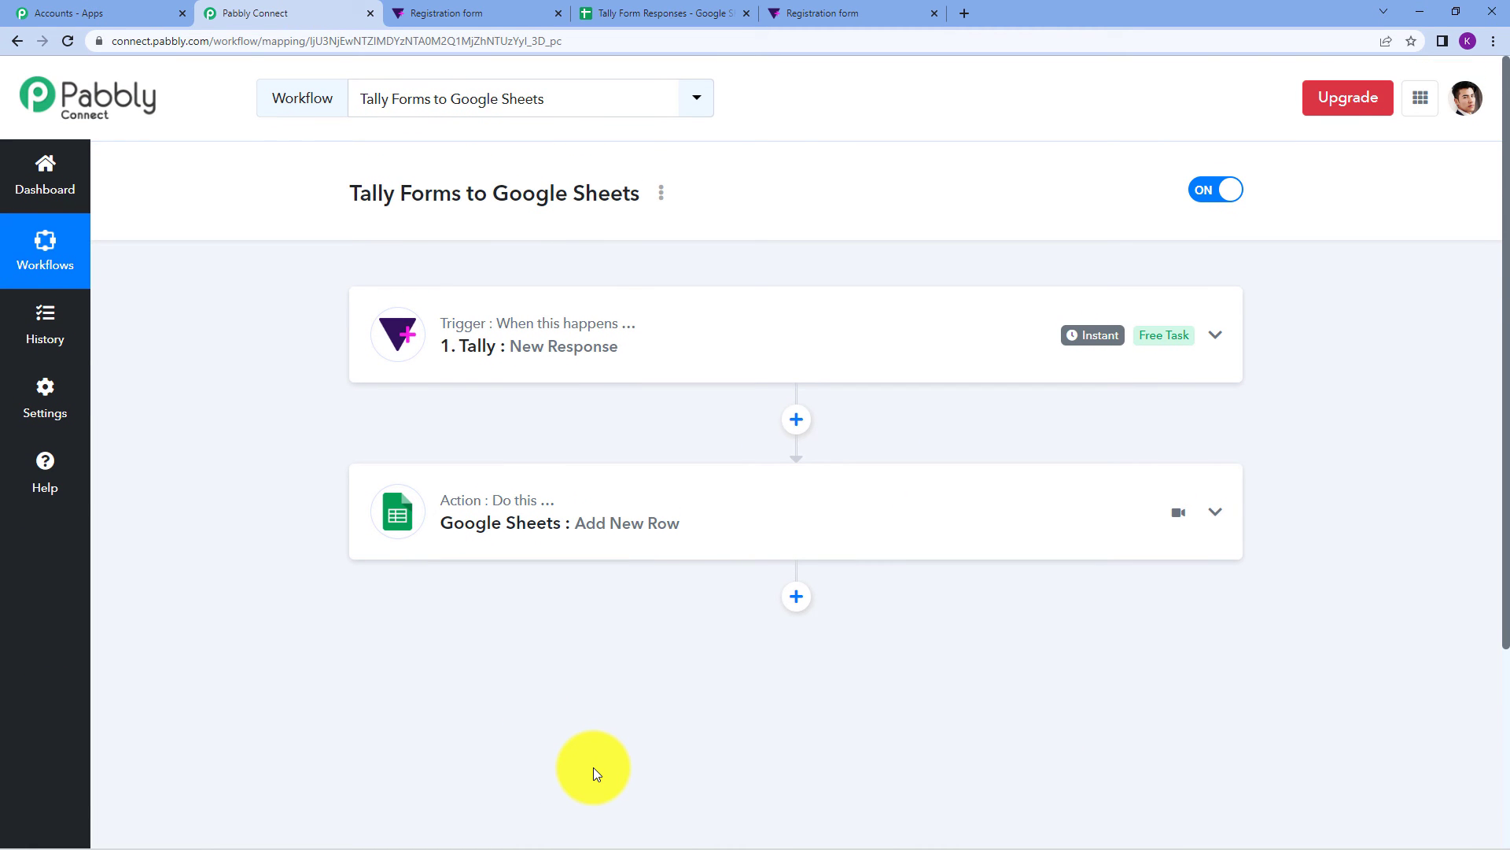
click(481, 13)
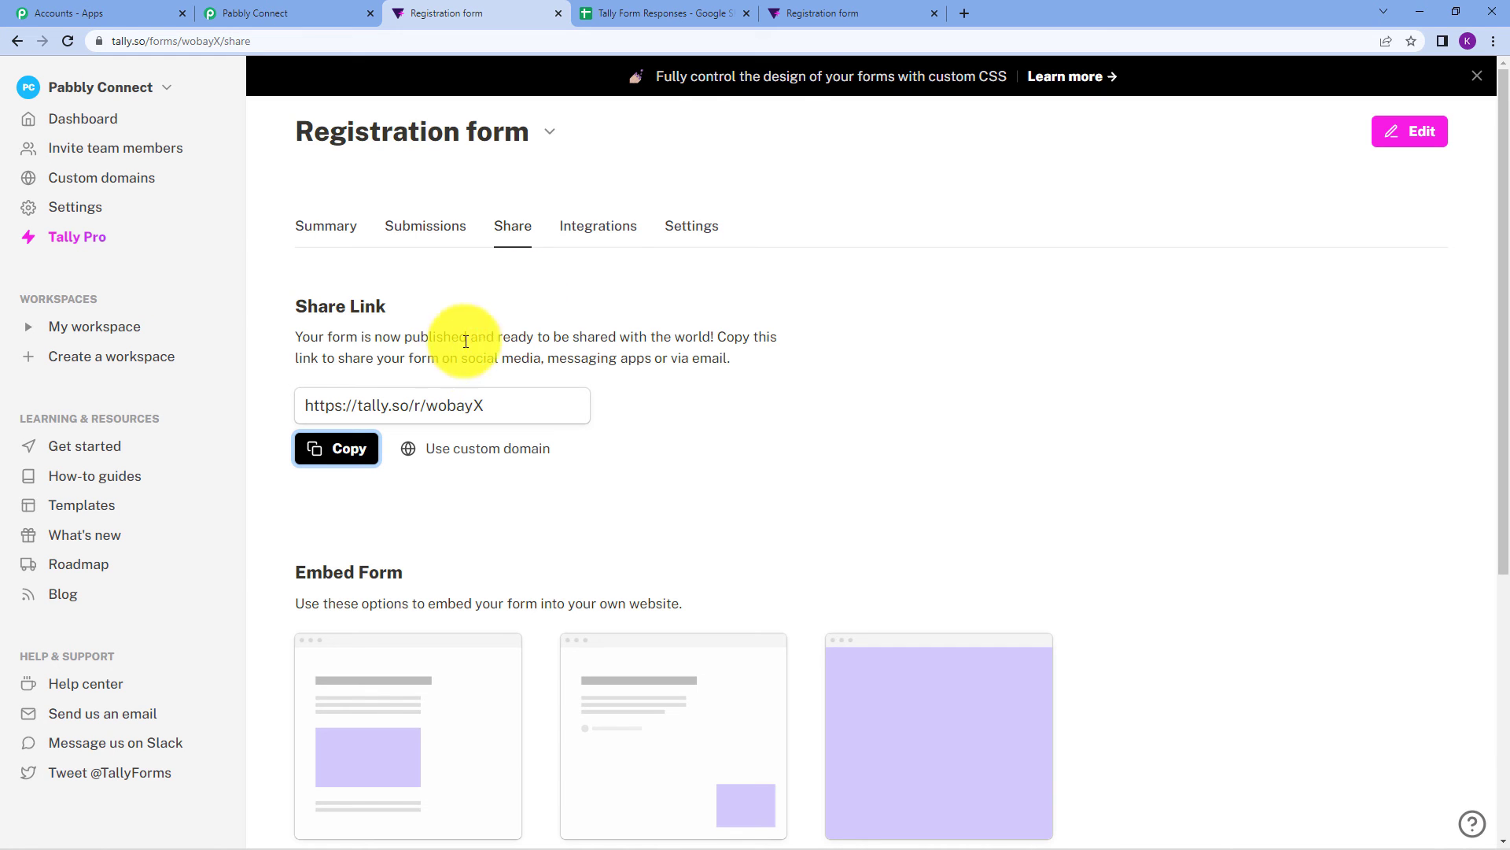
On the public form, enter a first name, keep the autofilled last name, and add an email and mobile number.
click(824, 13)
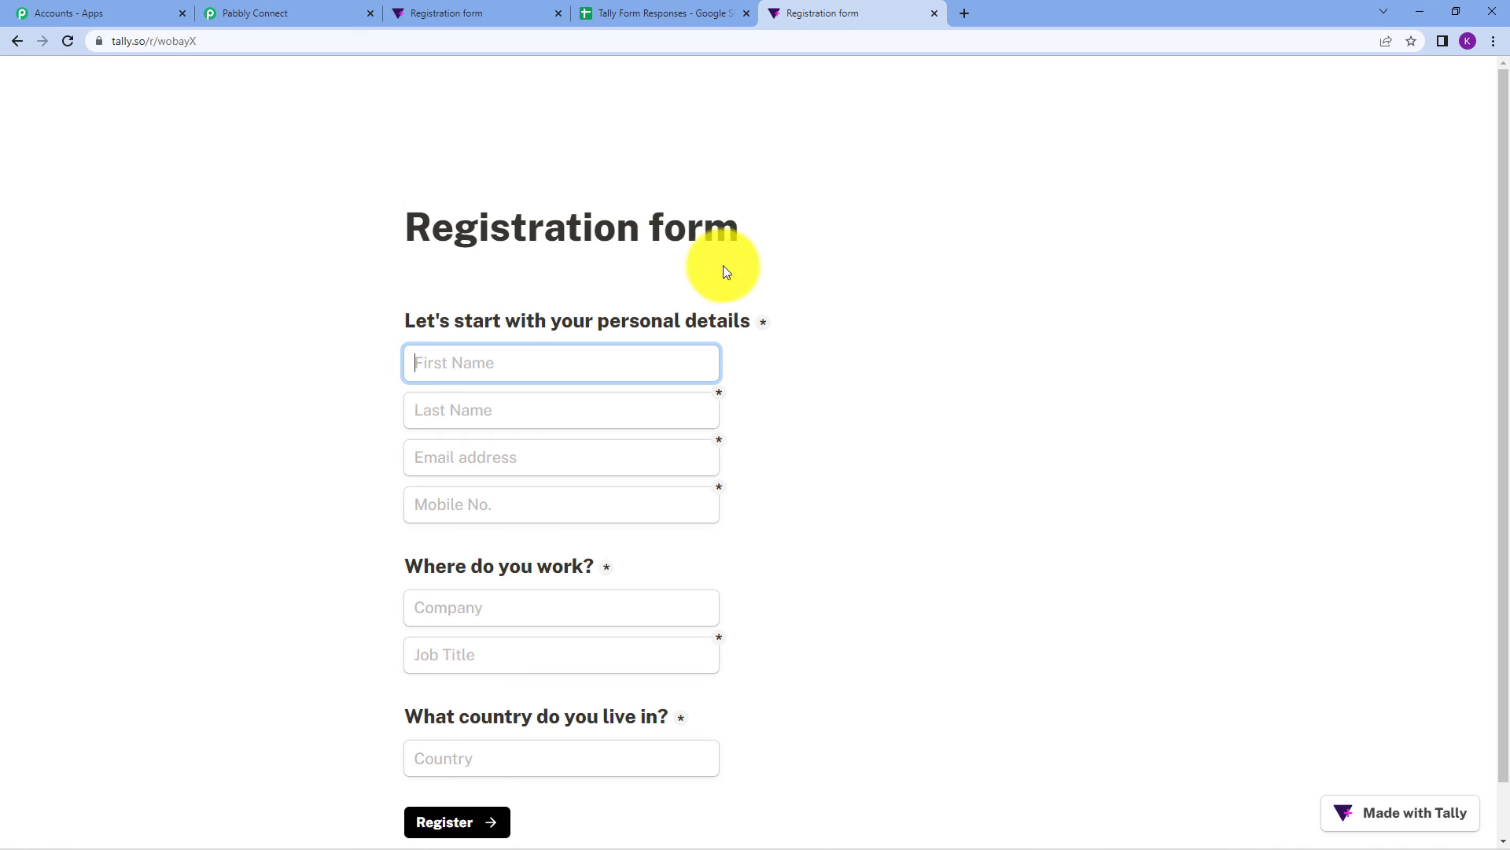
scroll(969, 288, down, 1)
click(504, 313)
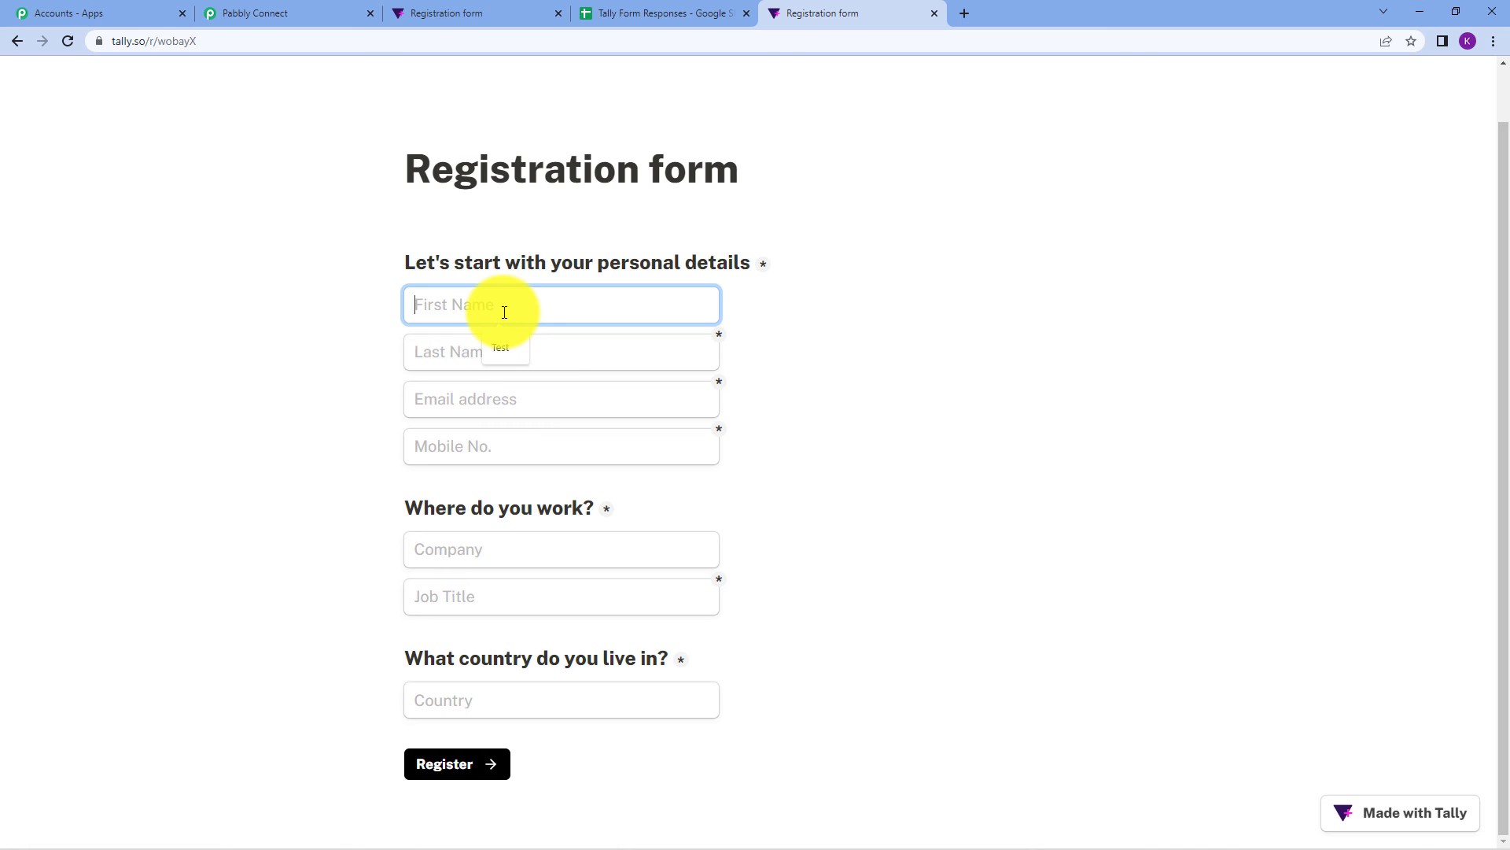
text(Demo)
click(502, 355)
click(501, 393)
click(502, 398)
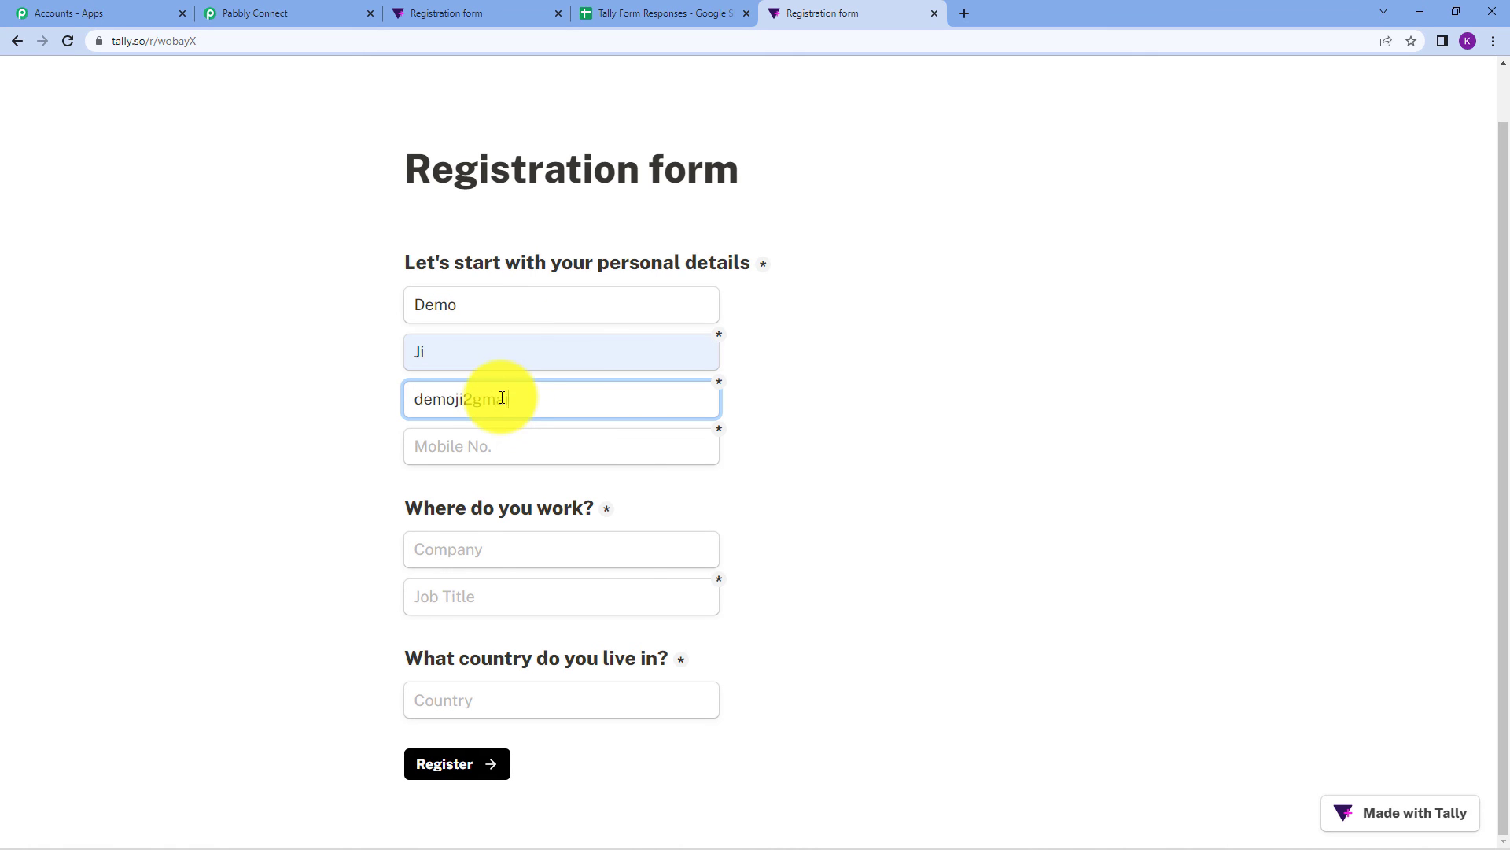
click(472, 398)
key(BackSpace)
text(@)
click(482, 448)
text(9111111111)
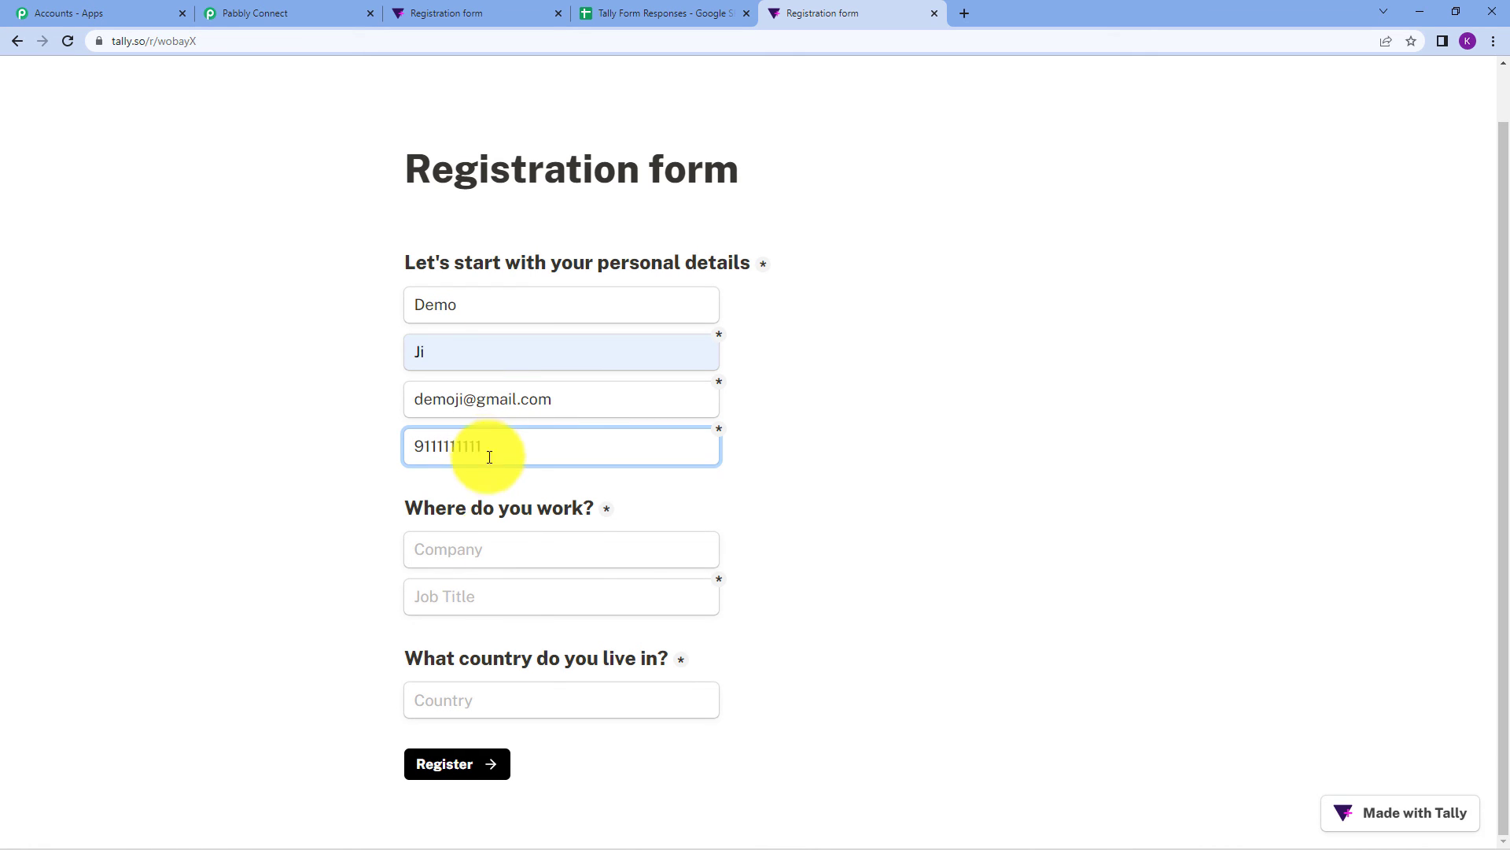
Set company Pabbly, job title BDA and country Nepal, then submit the registration.
click(490, 553)
click(491, 591)
click(496, 599)
click(508, 639)
drag(522, 597, 379, 587)
text(BDA)
click(484, 695)
text(Nep)
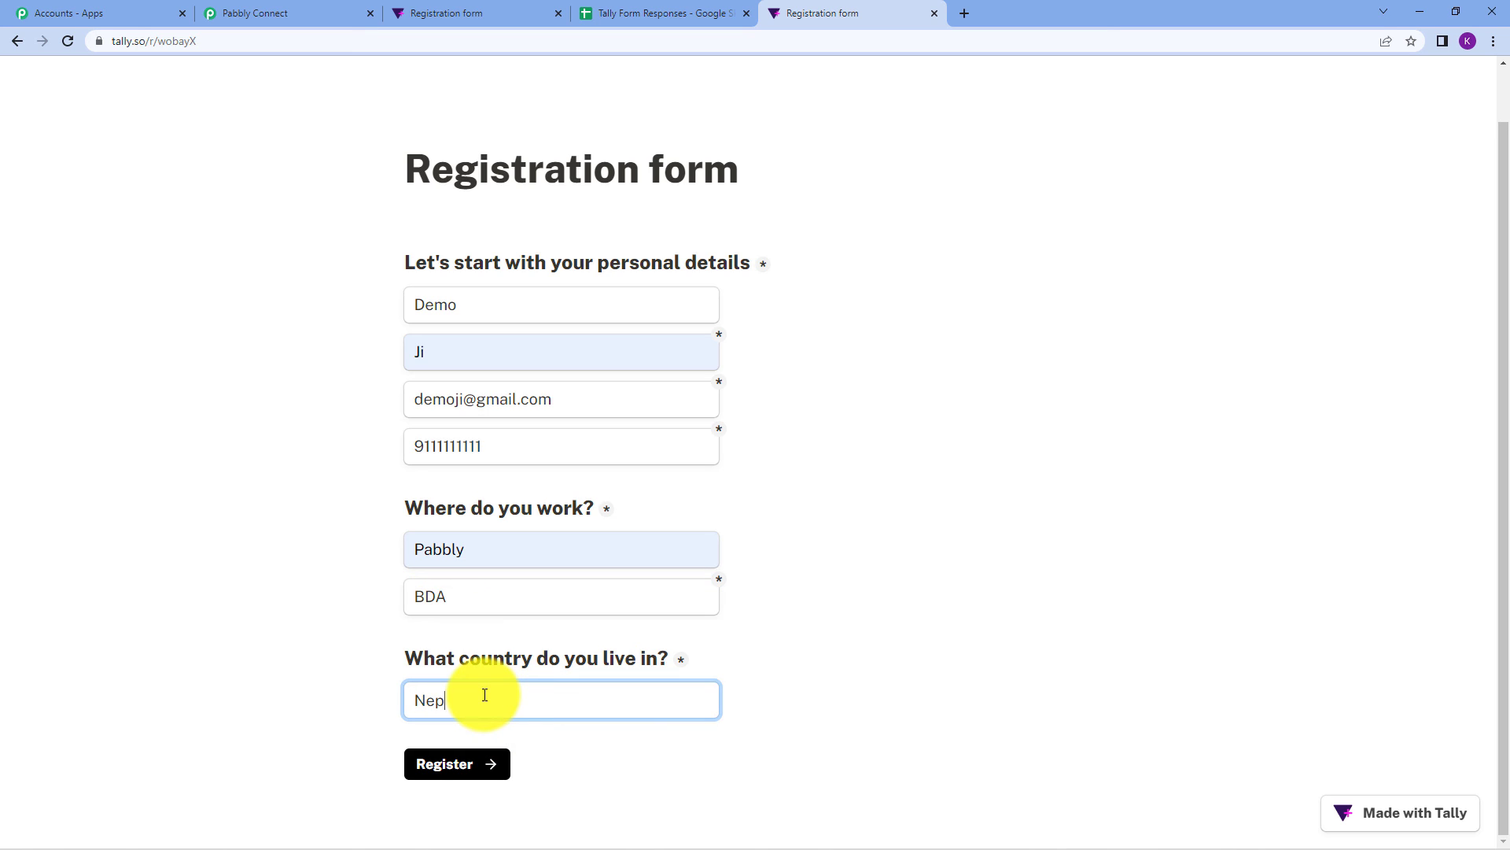
text(al)
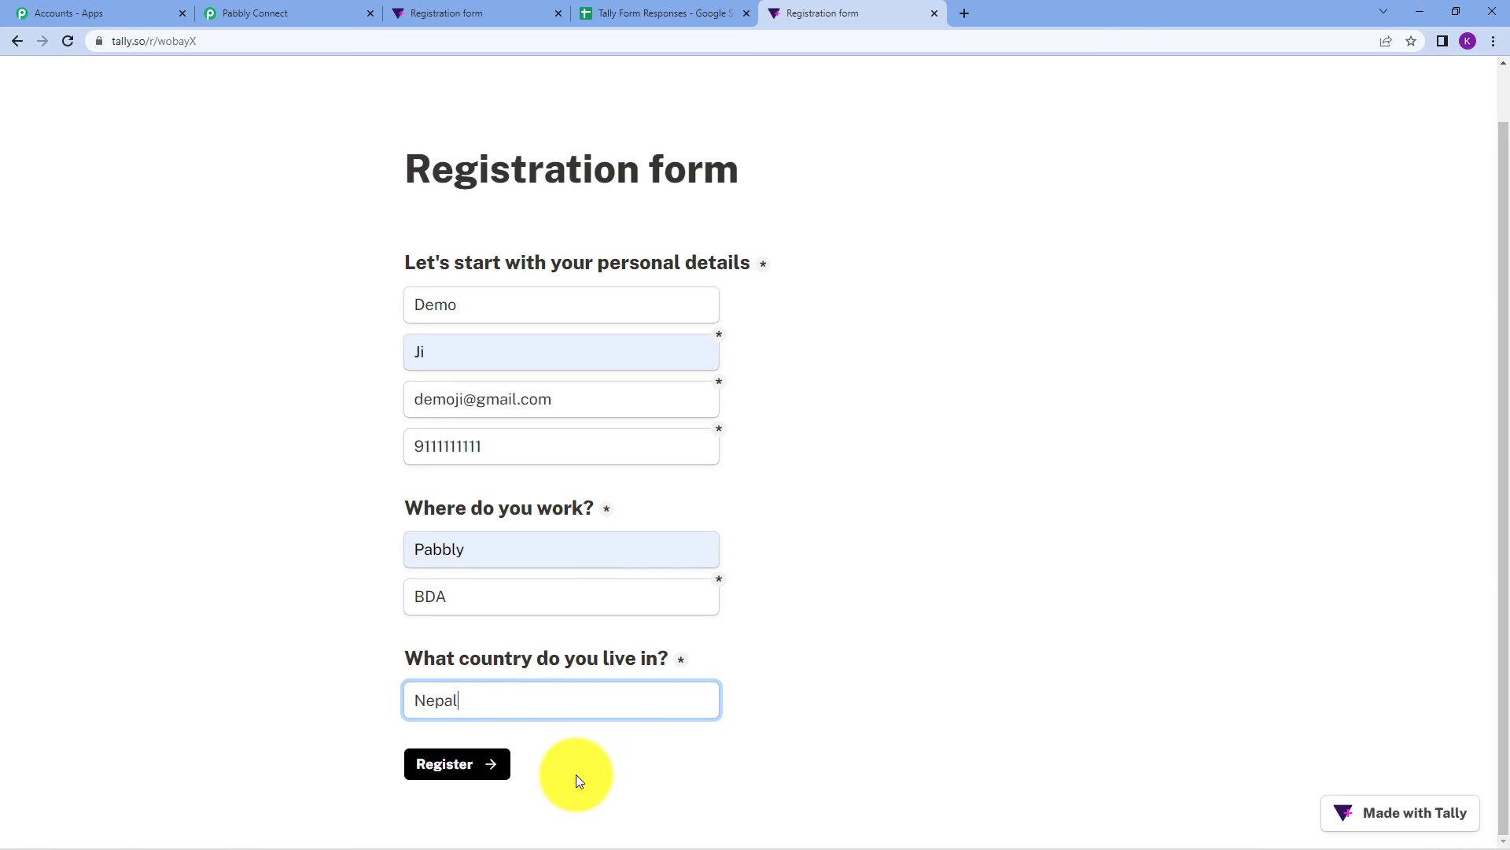
click(464, 771)
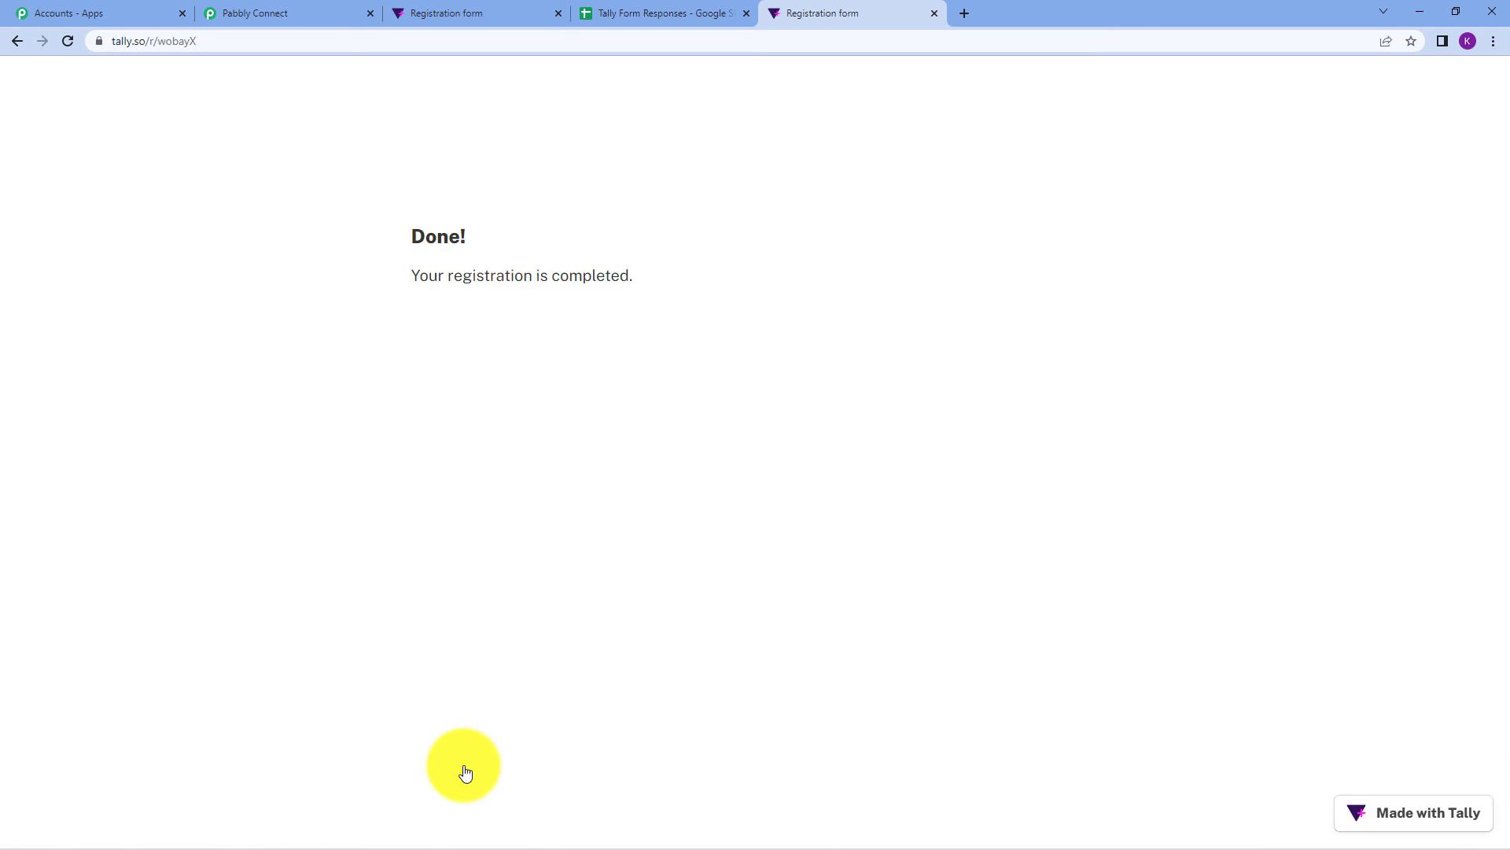
click(591, 13)
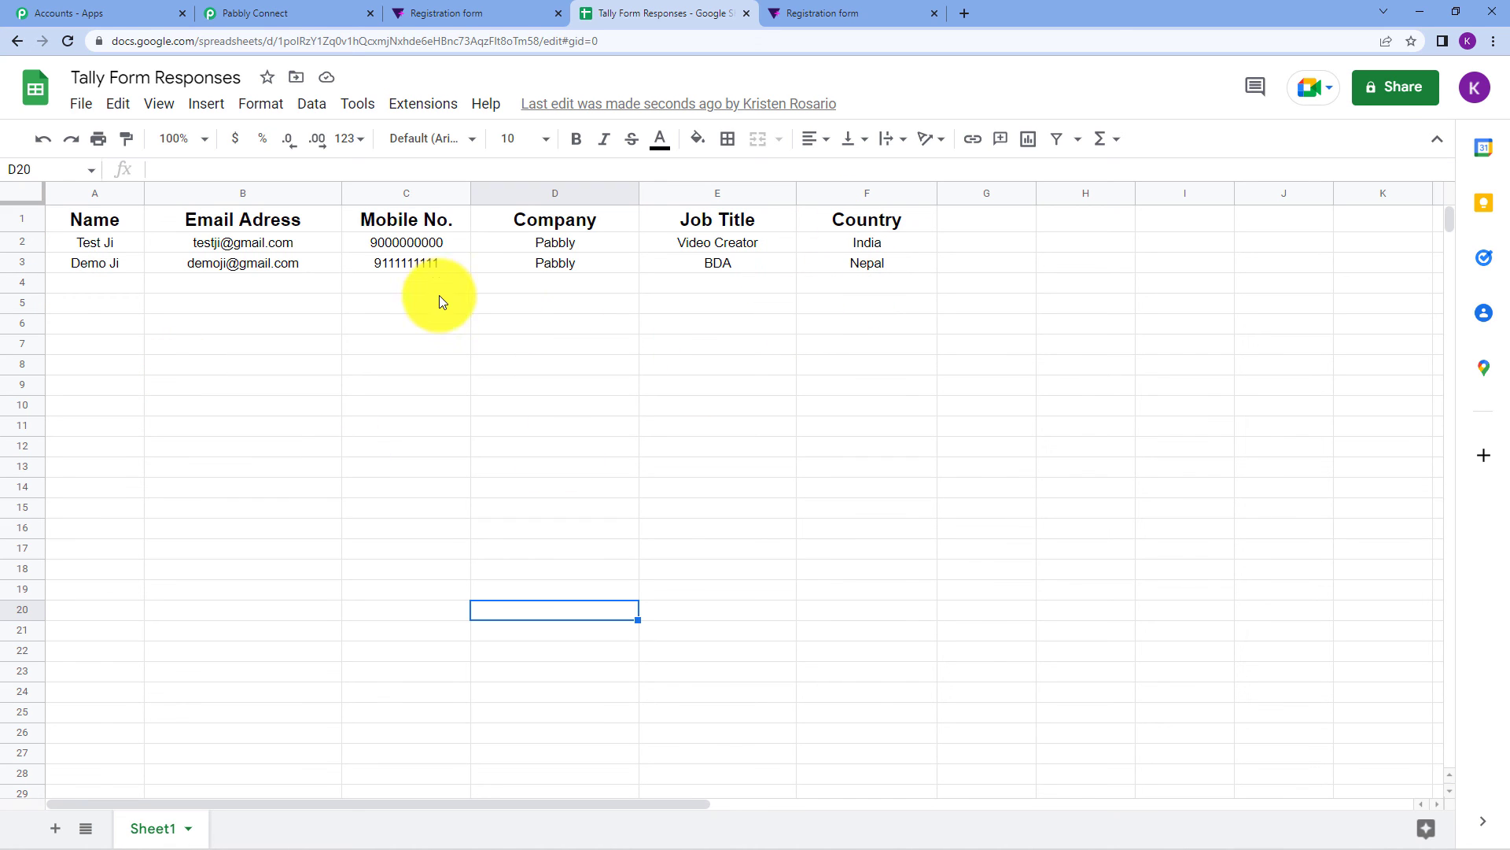
Compare the two response rows in the sheet against the workflow and the form's share page.
click(337, 13)
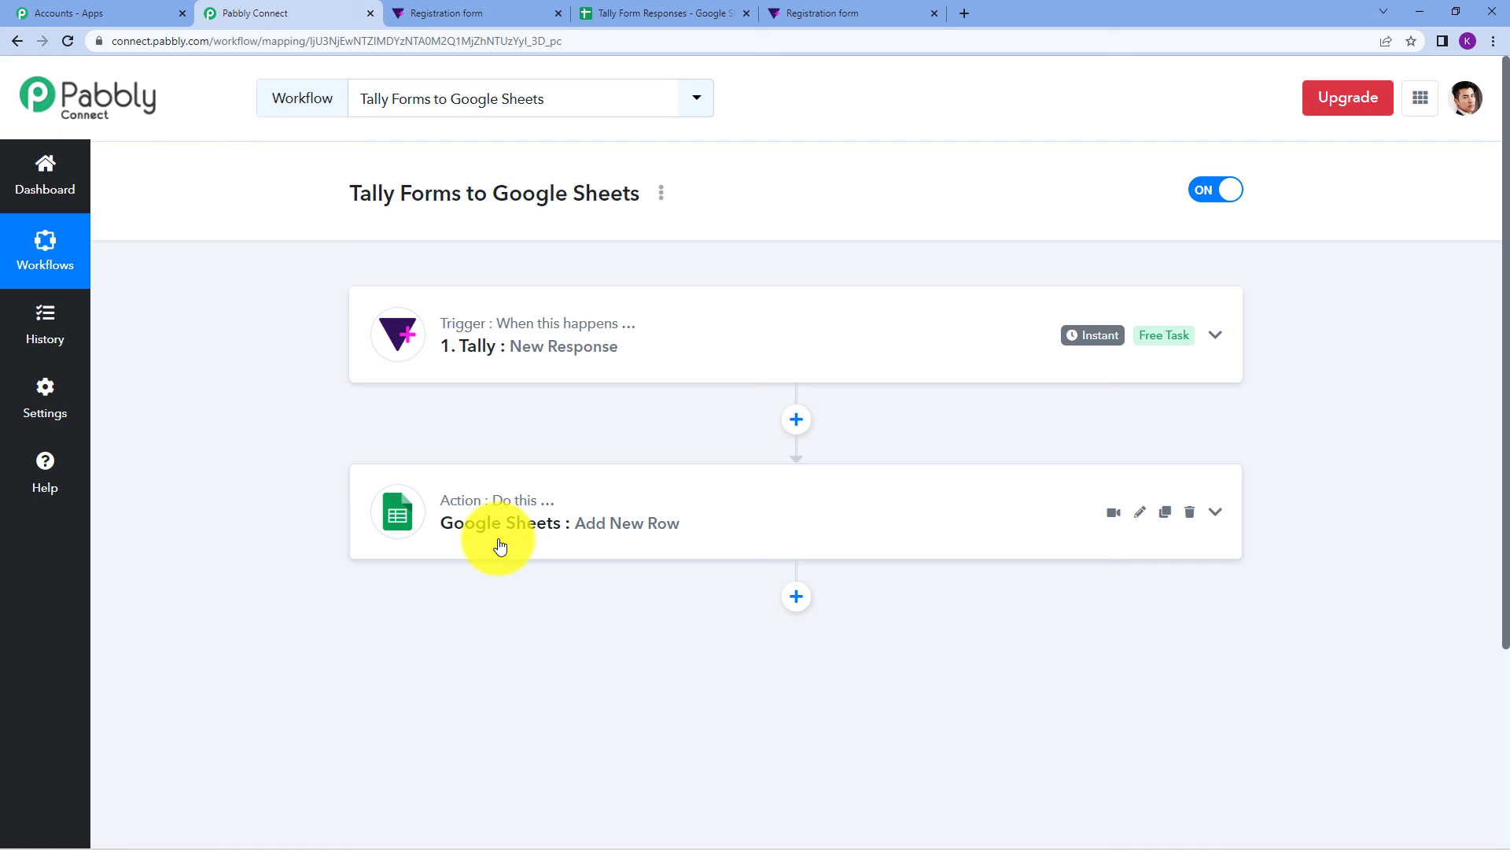
click(472, 13)
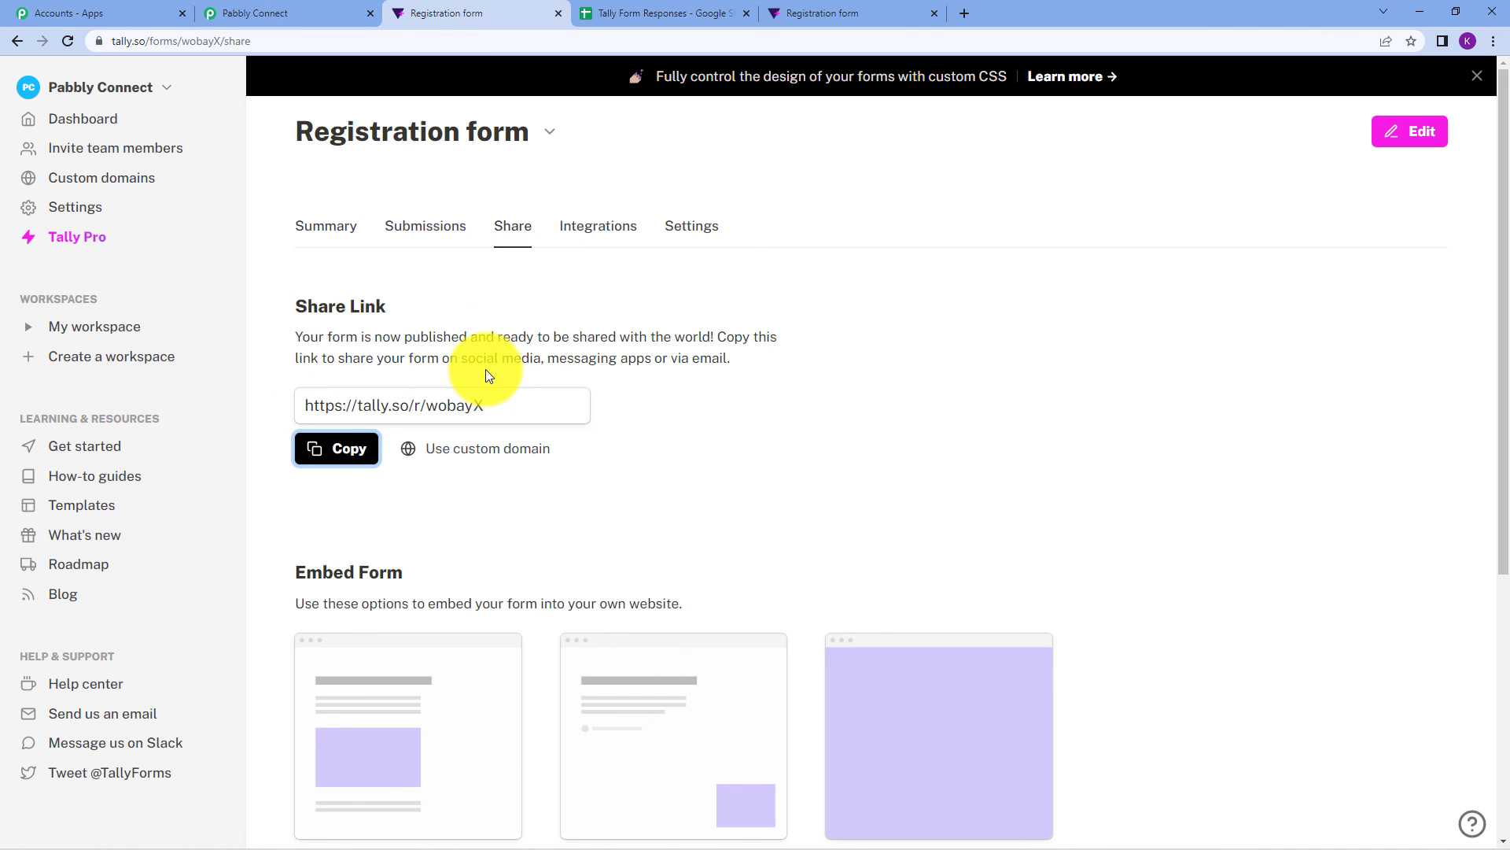
click(621, 13)
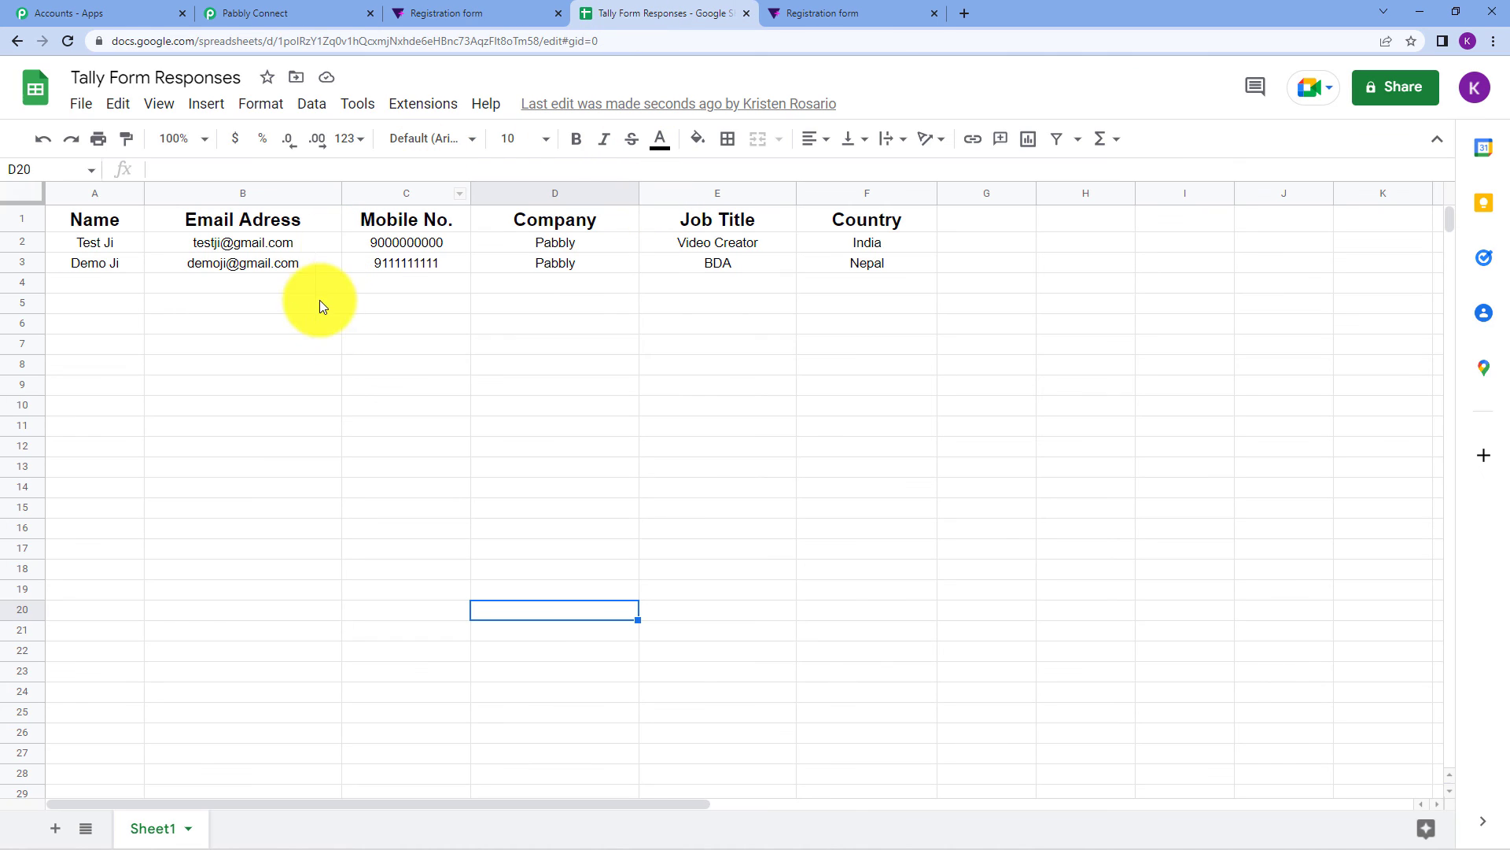
click(249, 9)
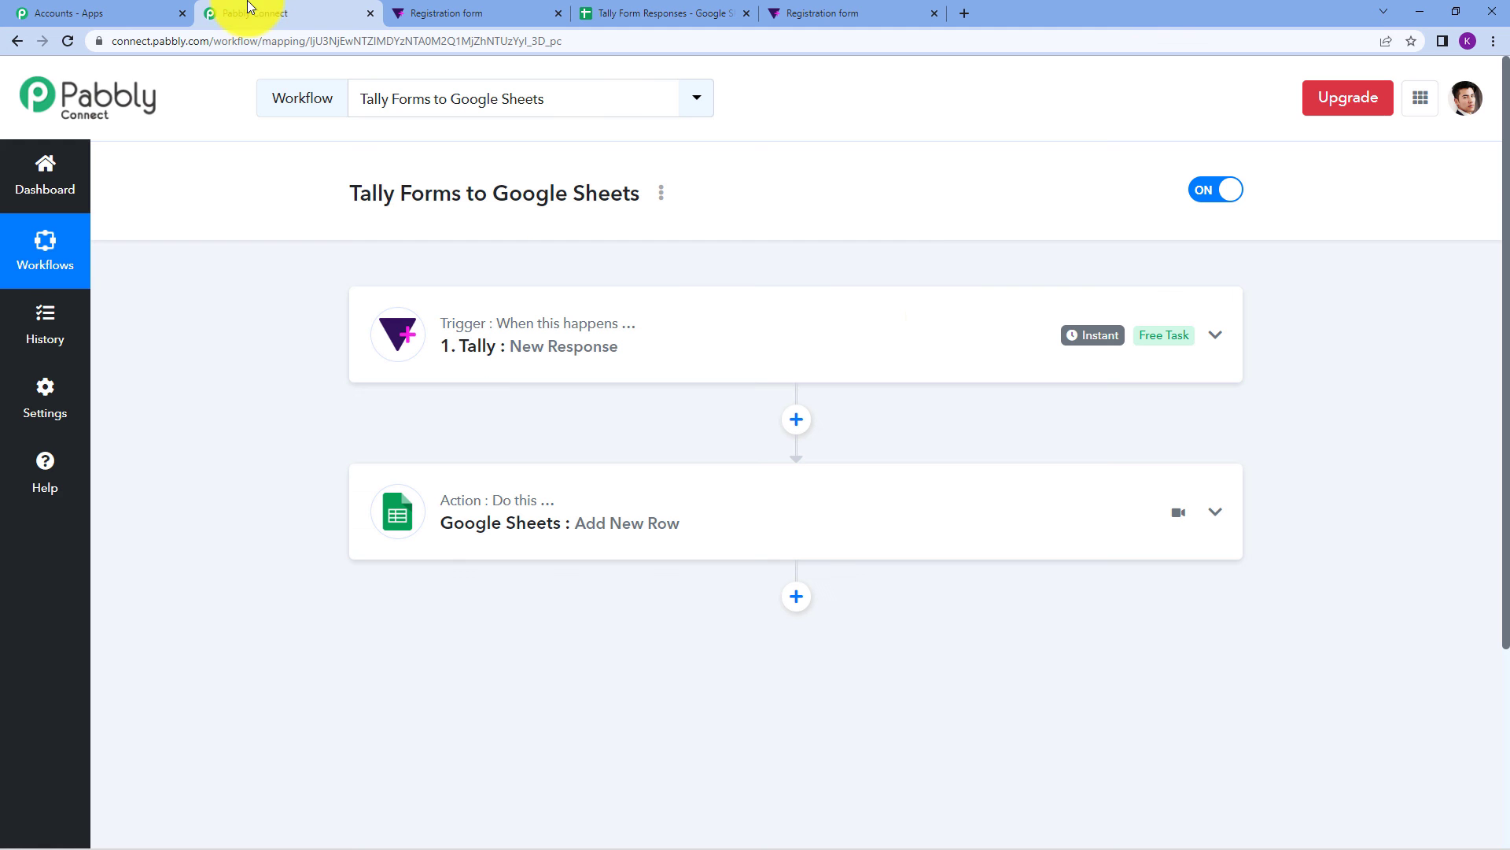